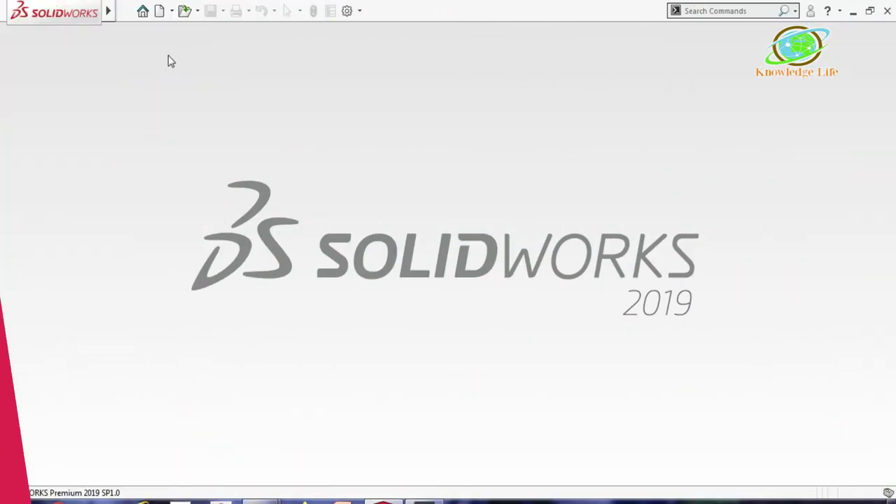
Step: Create a new blank Part document (Part6) using MMGS units
click(171, 11)
click(175, 29)
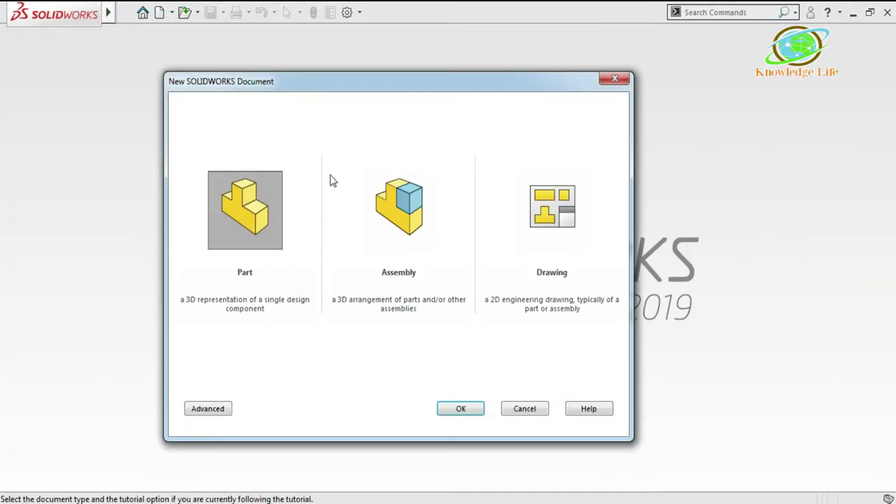
click(454, 409)
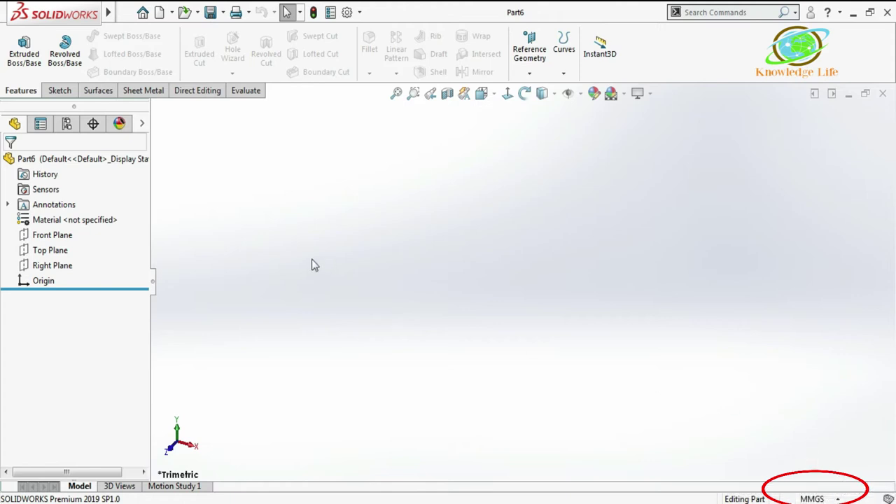
Step: On the Right Plane, draw an ellipse centred on the origin with a vertical major axis
click(49, 266)
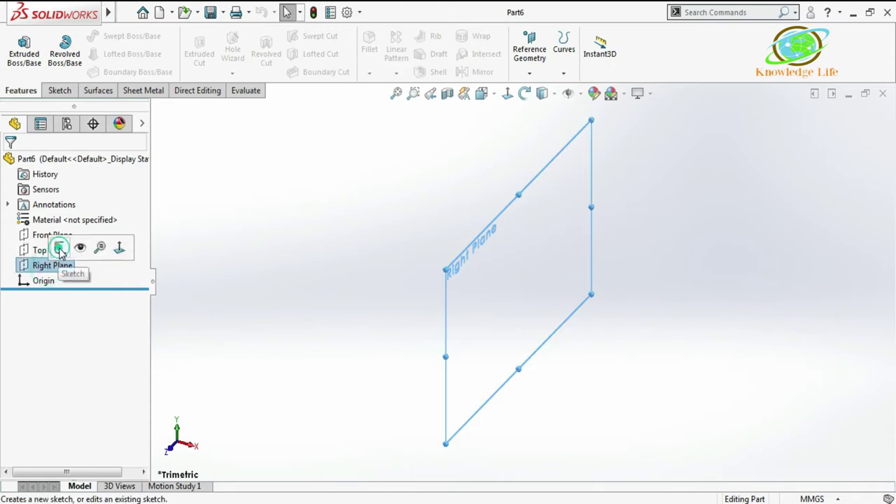
click(59, 249)
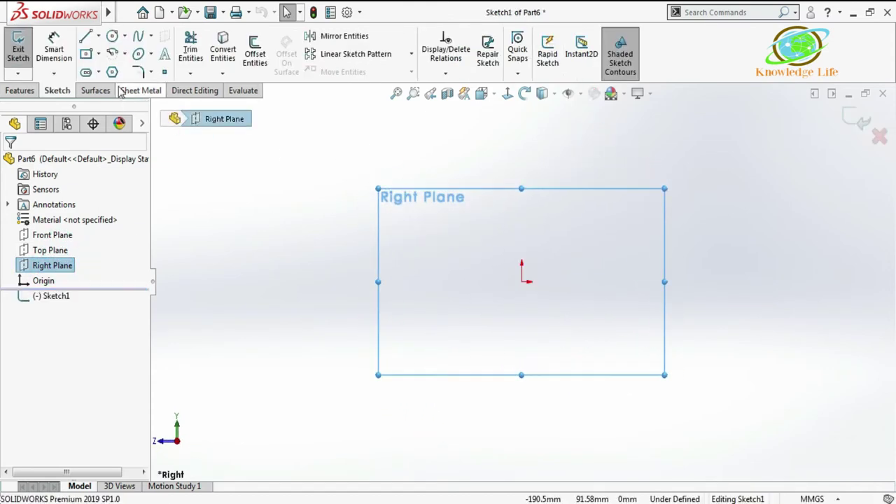
click(153, 56)
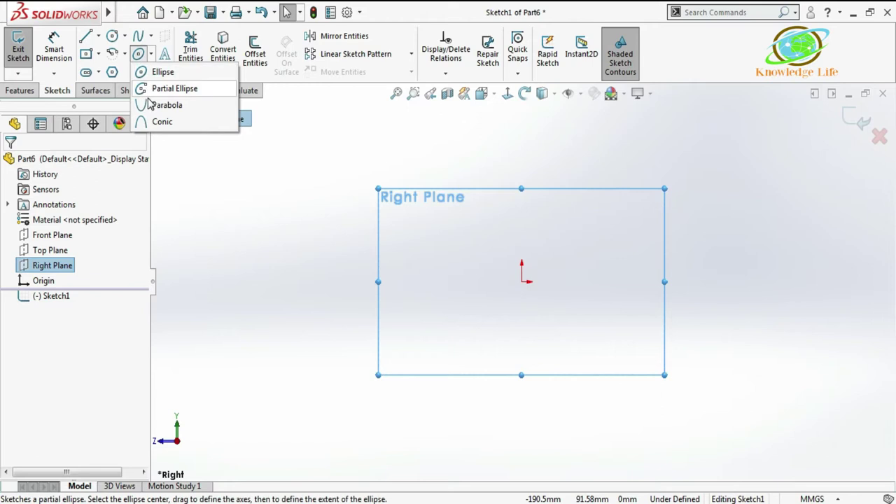
click(162, 72)
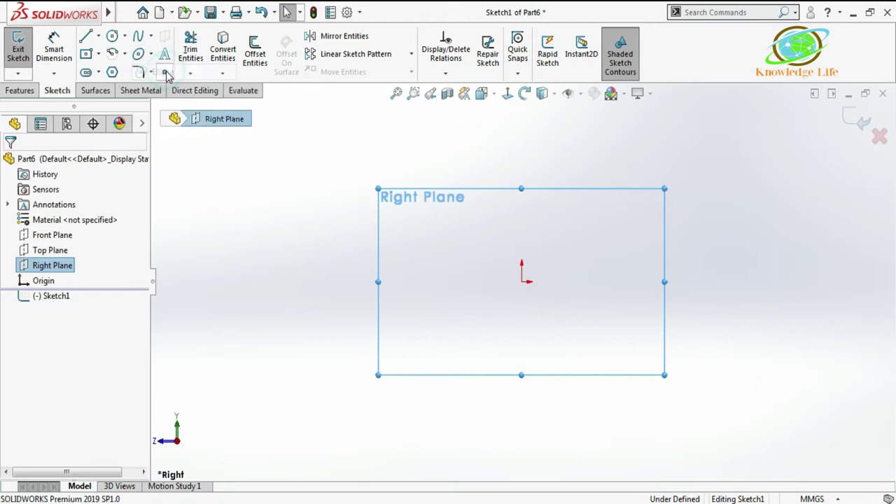
click(522, 280)
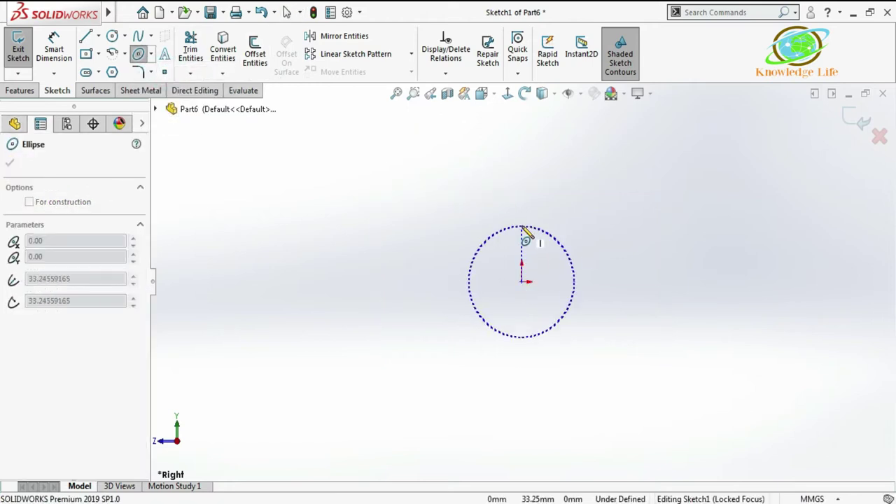
click(521, 223)
click(501, 242)
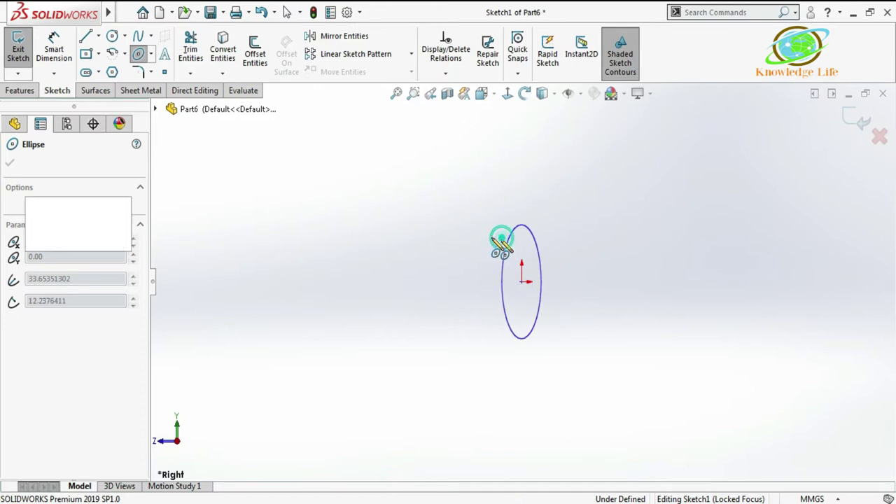
Step: Dimension the ellipse 30 mm tall and 20 mm wide
click(61, 56)
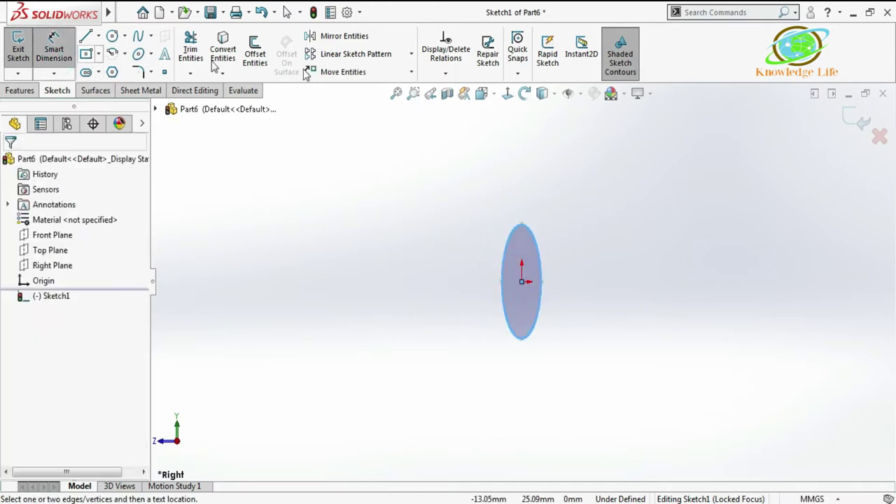
click(522, 225)
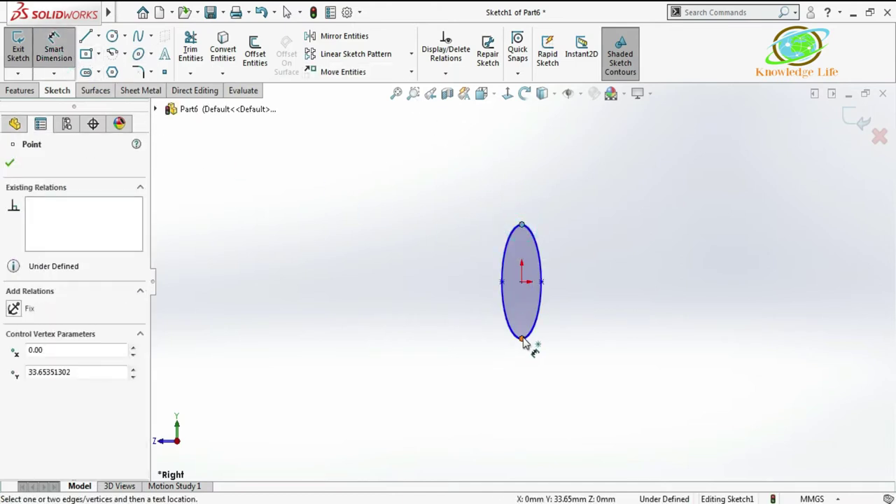
click(523, 339)
click(450, 276)
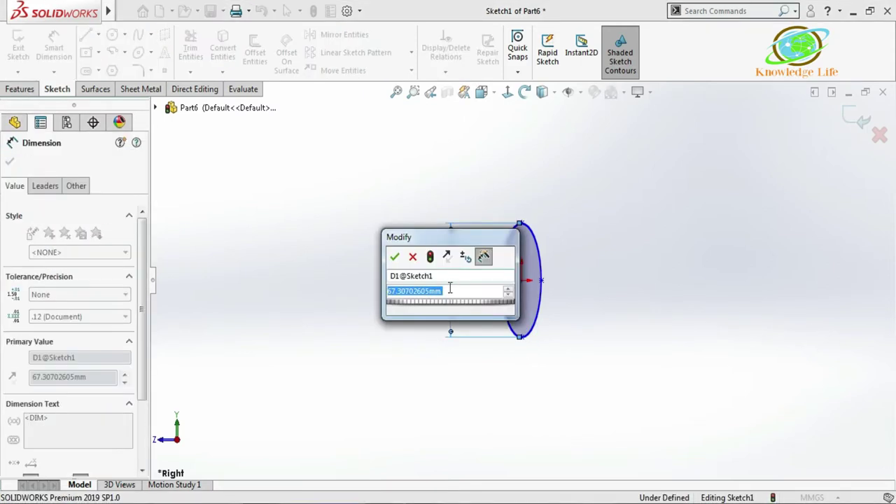
text(30)
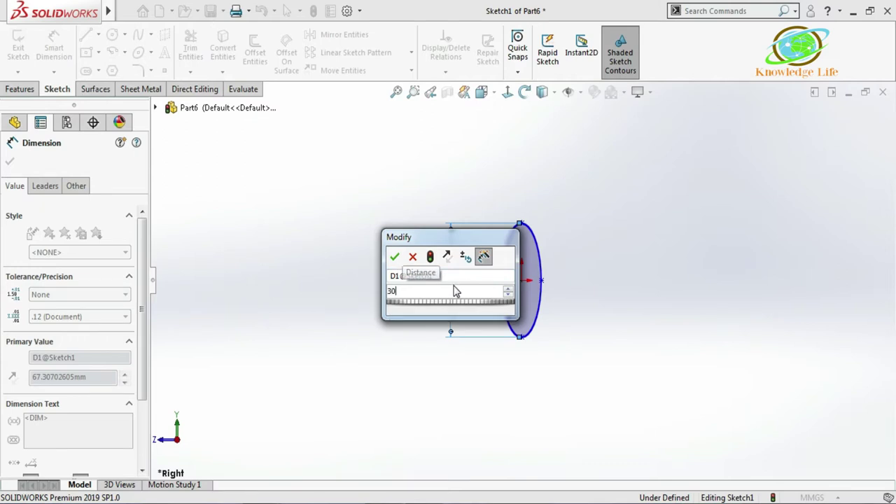
key(Return)
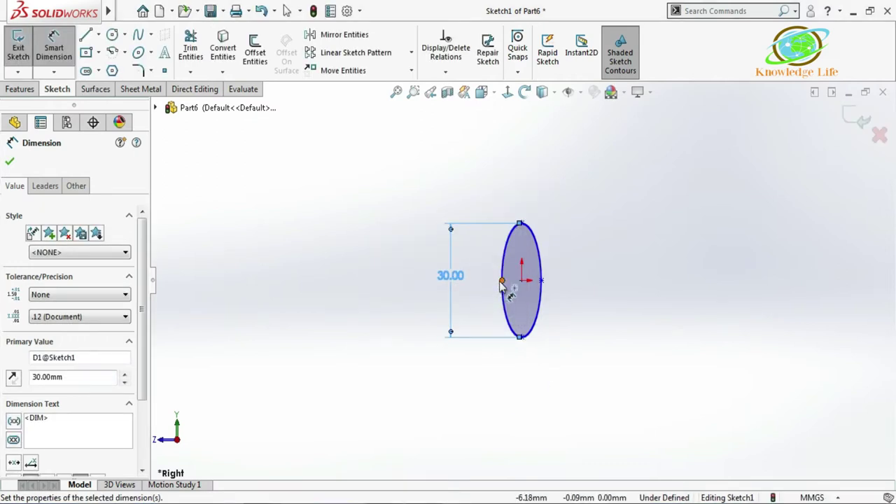
click(501, 280)
click(542, 281)
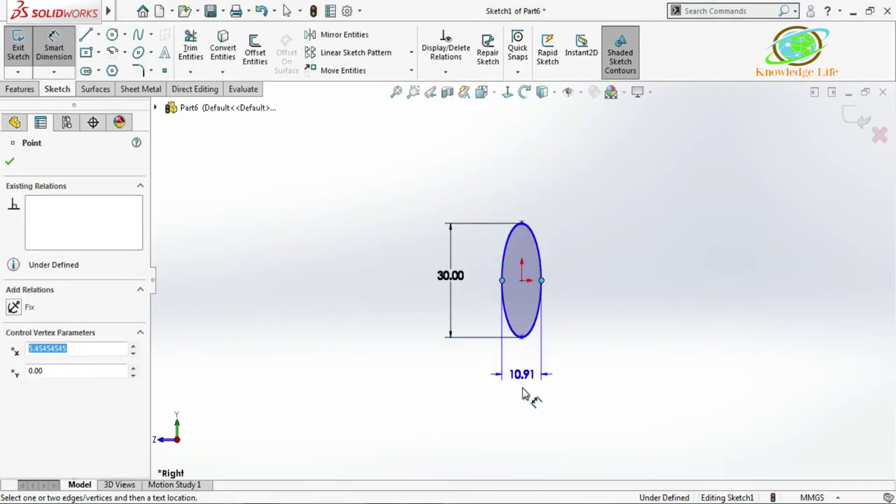
click(525, 386)
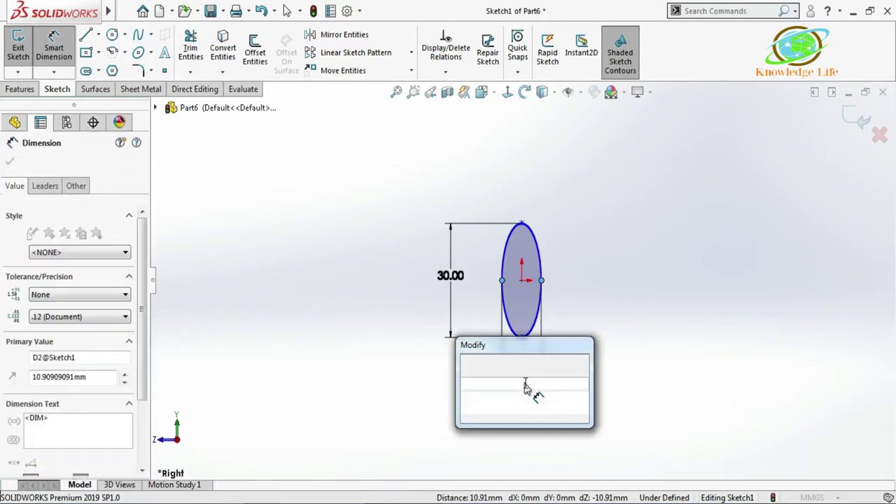
text(20)
key(Return)
key(Escape)
Step: Make the ellipse centre and top point vertical, then exit Sketch1 and rotate the view
click(520, 281)
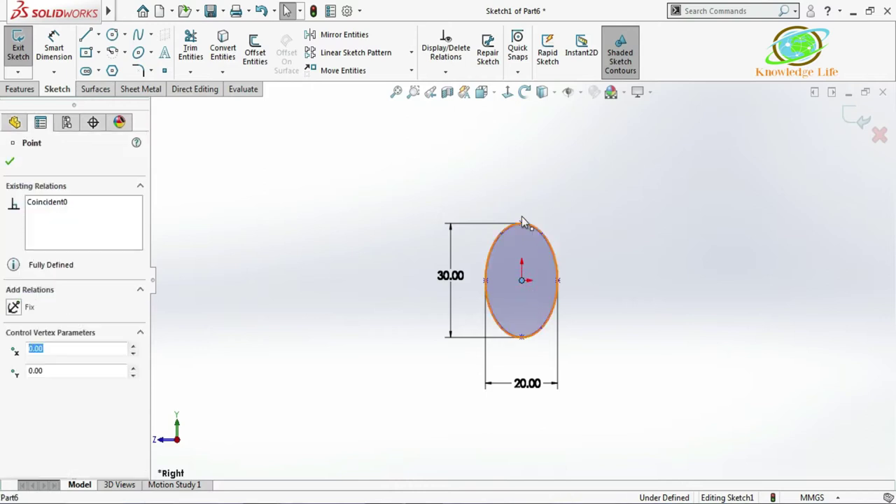
ctrl+click(521, 224)
click(20, 401)
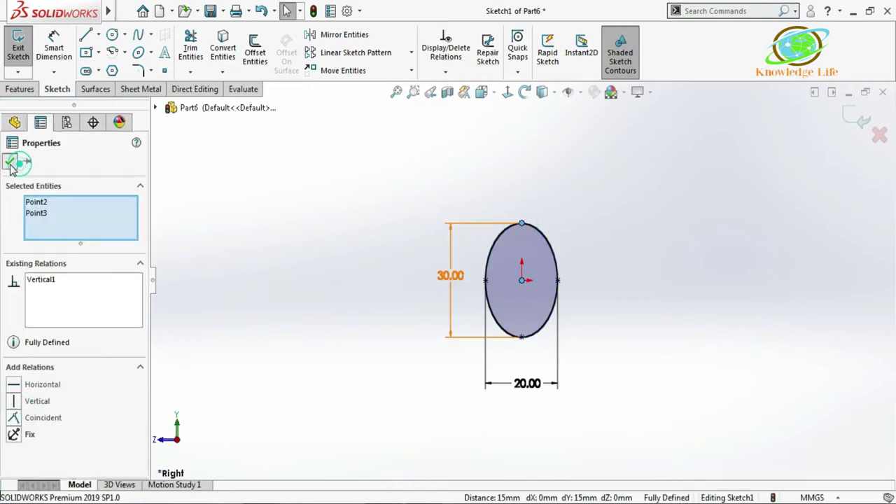
click(10, 162)
click(859, 117)
middle_drag(668, 188, 574, 198)
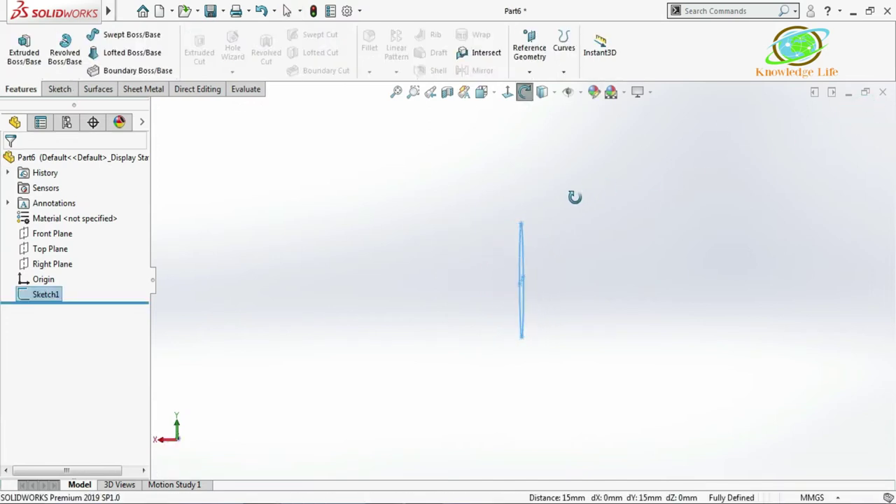
Step: On the Front Plane, viewed normal to it, draw a horizontal line rightward from the origin
click(52, 233)
click(67, 214)
click(506, 91)
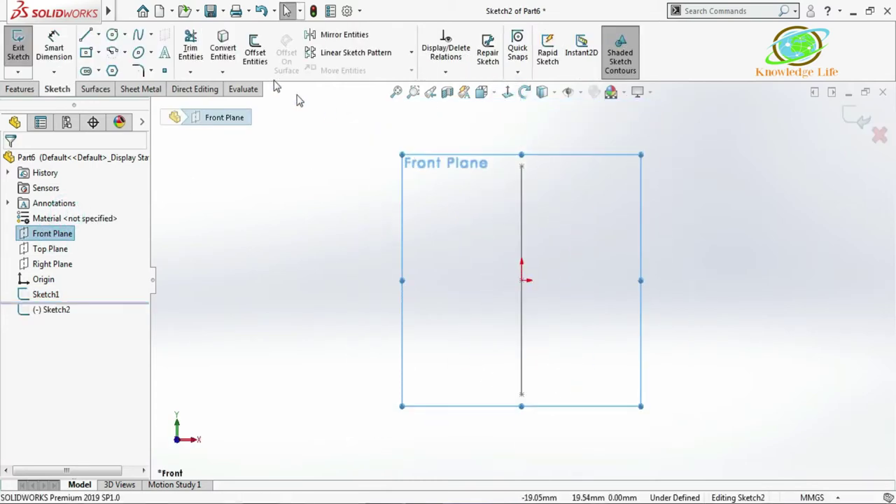
click(85, 39)
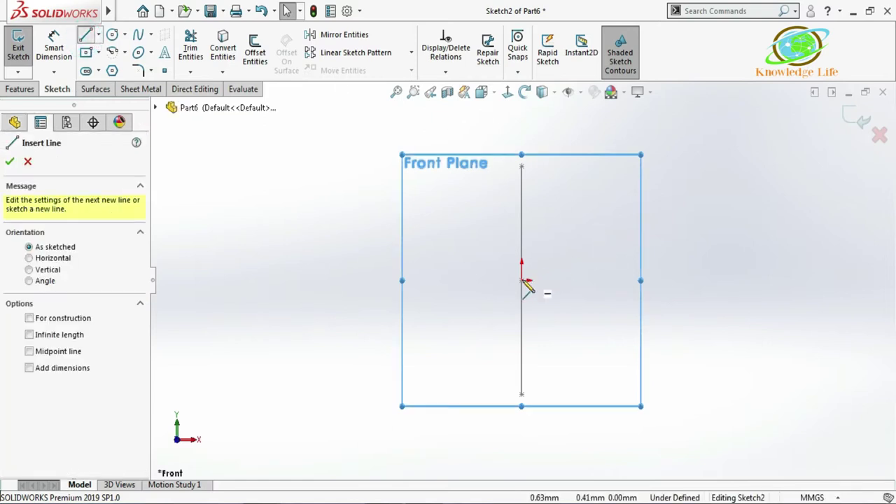
click(522, 280)
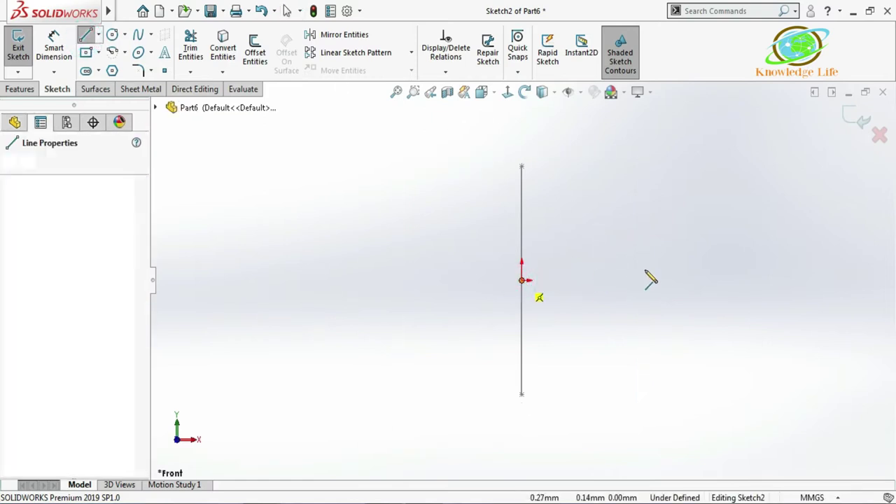
click(742, 280)
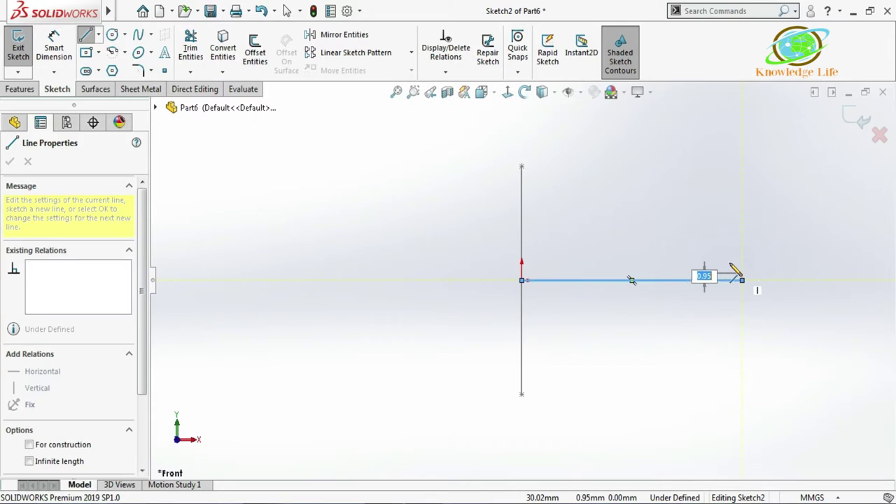
key(Escape)
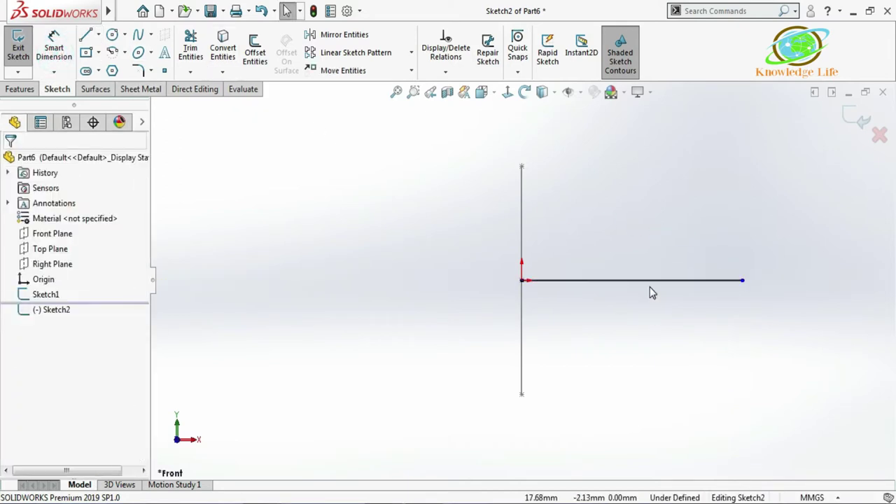
Step: Dimension the line to 96.5 mm and exit Sketch2
click(56, 56)
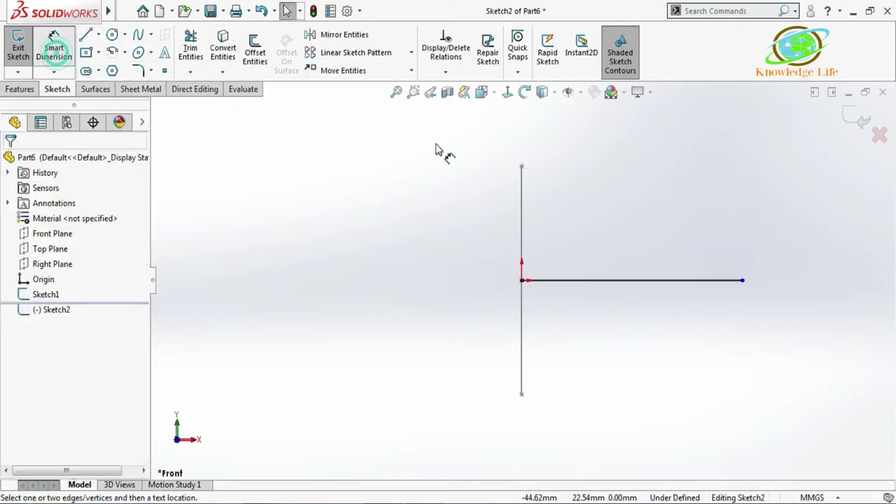
click(620, 282)
click(617, 346)
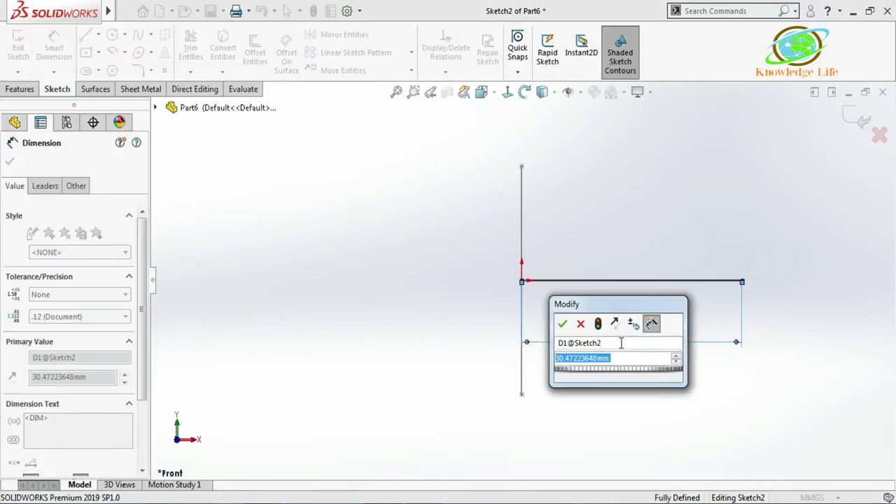
text(9)
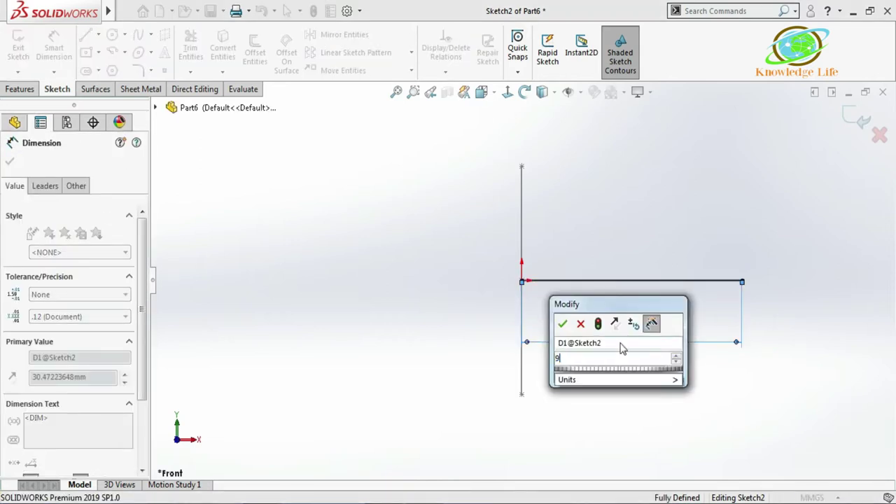
text(6.5)
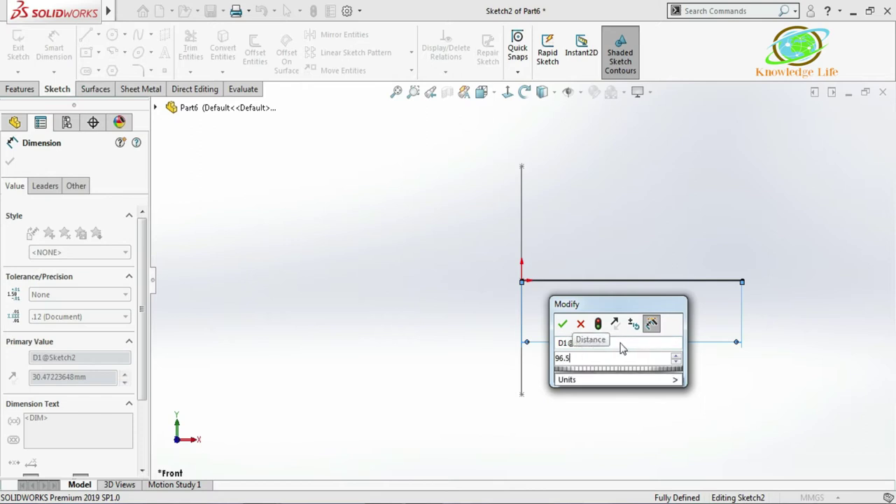
key(Return)
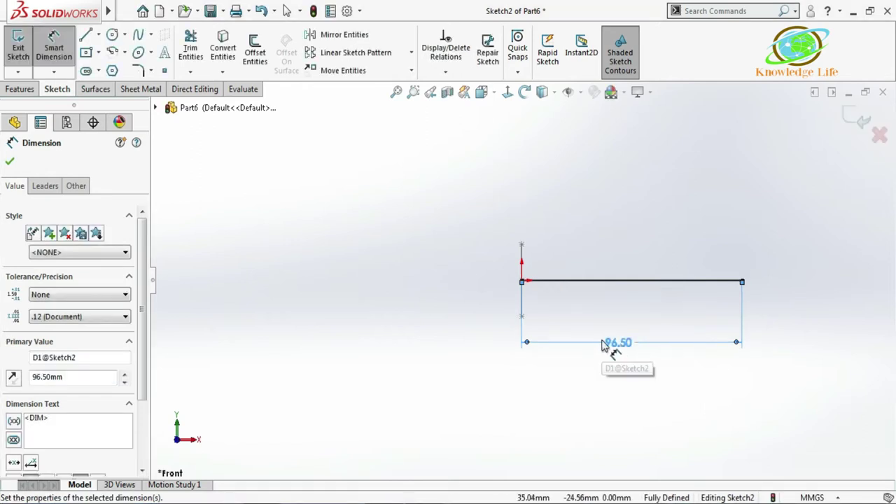
click(858, 121)
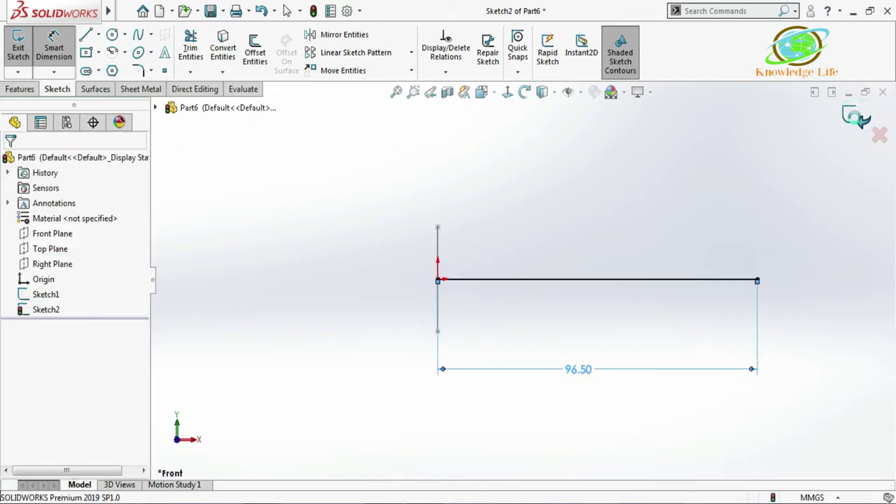
Step: Start a new sketch on the Front Plane
click(686, 196)
click(42, 233)
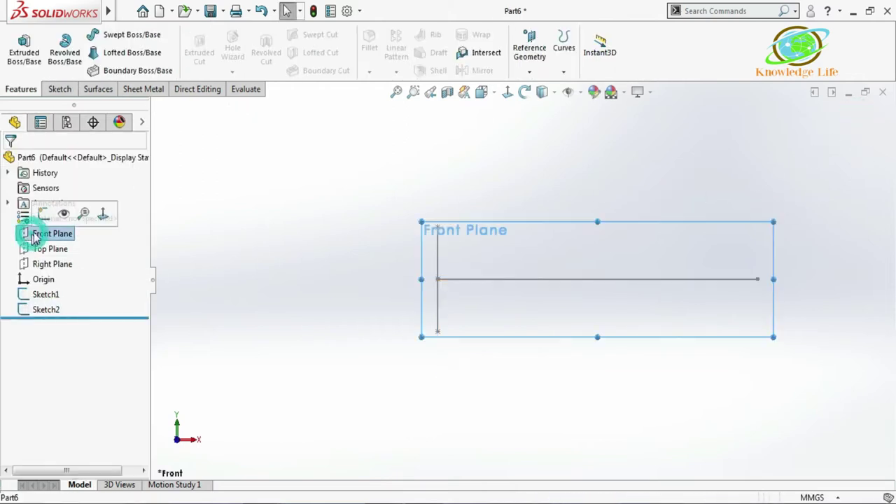
click(44, 212)
click(380, 161)
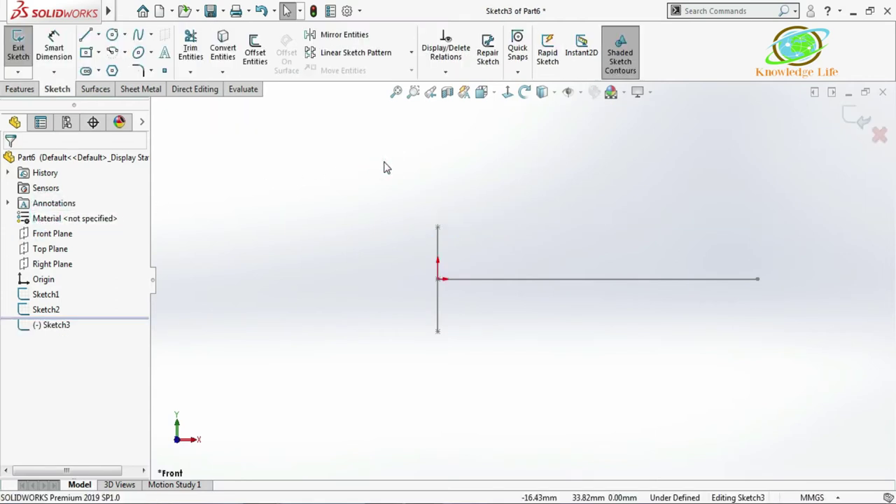
Step: Convert the vertical and horizontal lines into the sketch and make both construction geometry
click(436, 244)
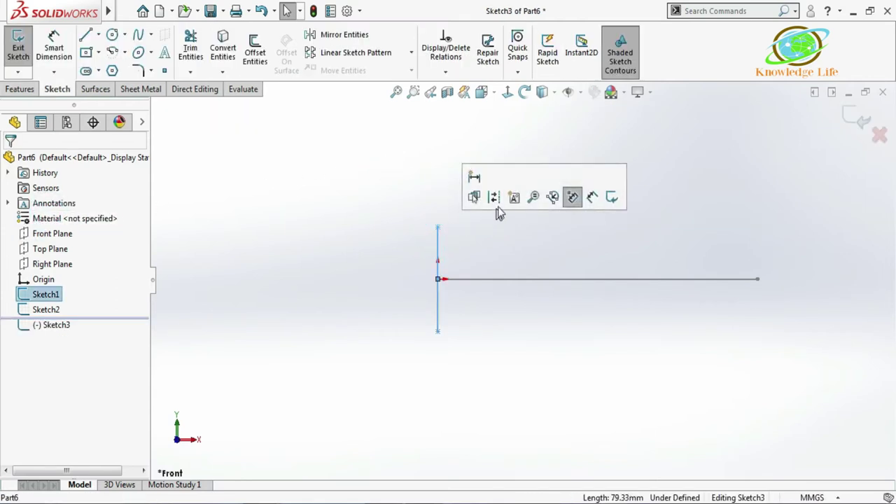
click(231, 59)
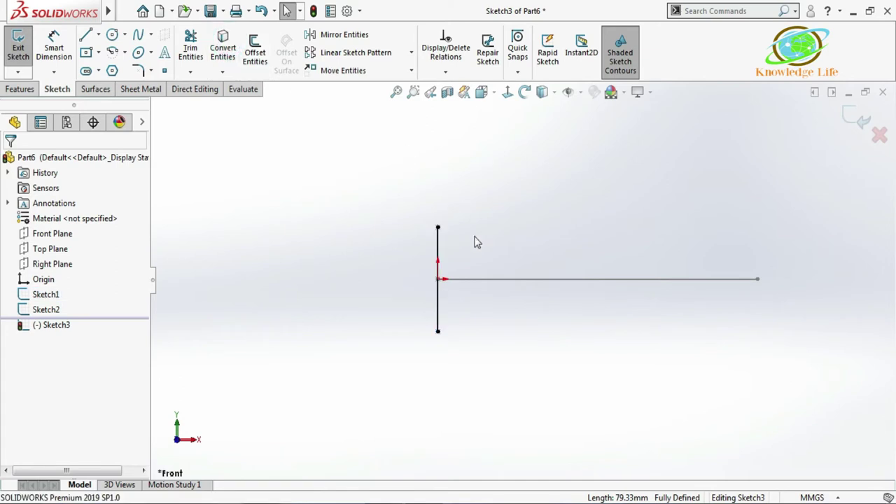
click(492, 282)
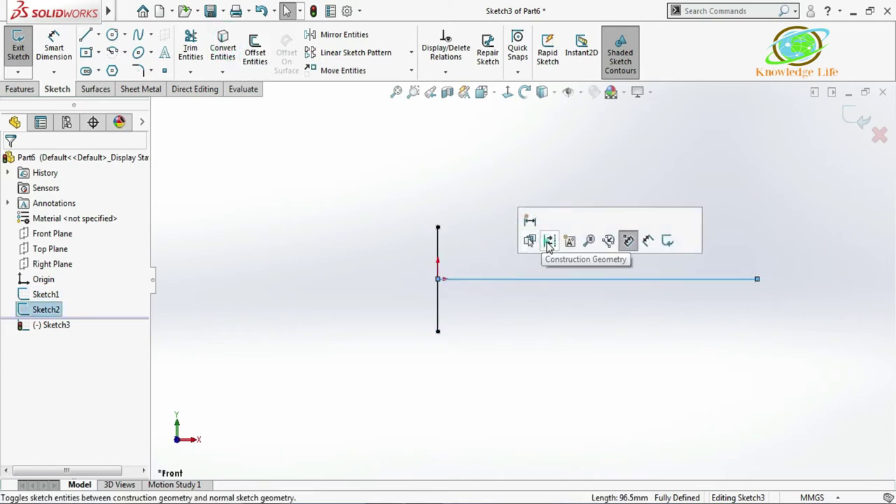
click(549, 247)
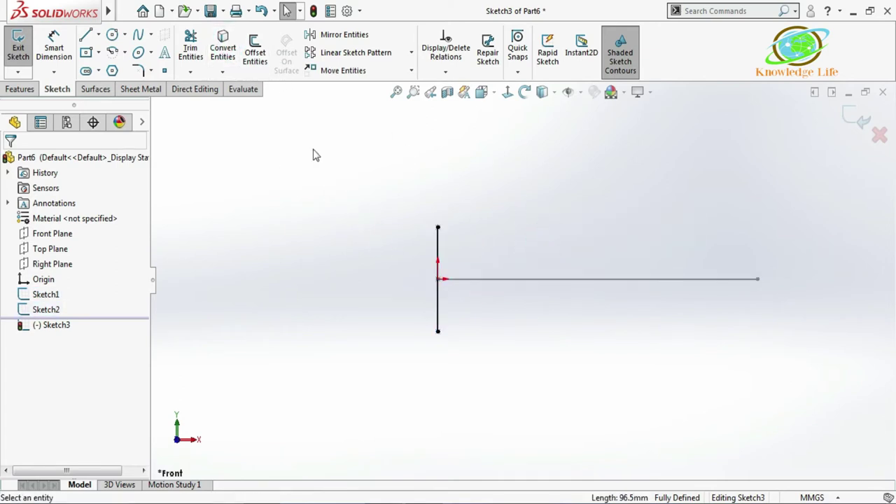
click(222, 52)
click(508, 281)
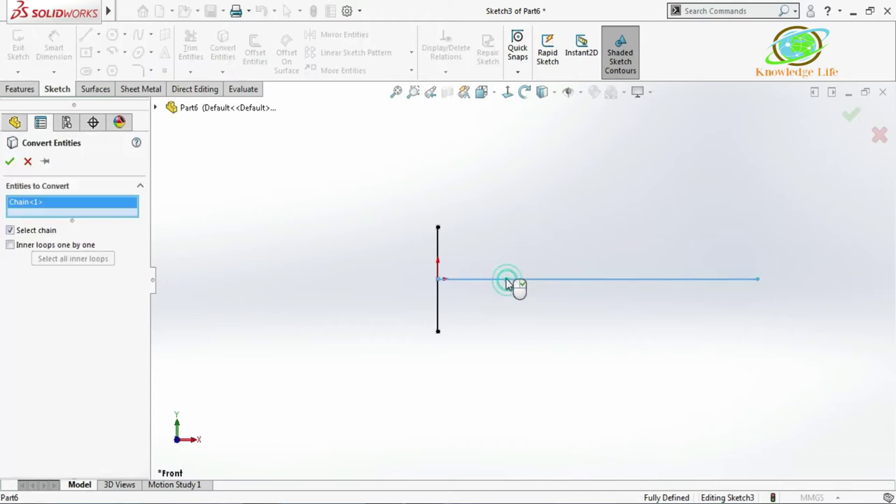
click(10, 165)
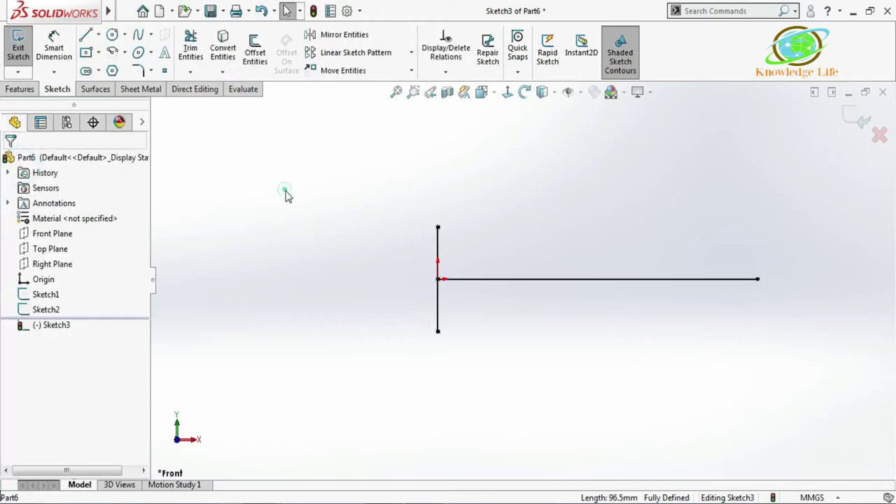
click(578, 280)
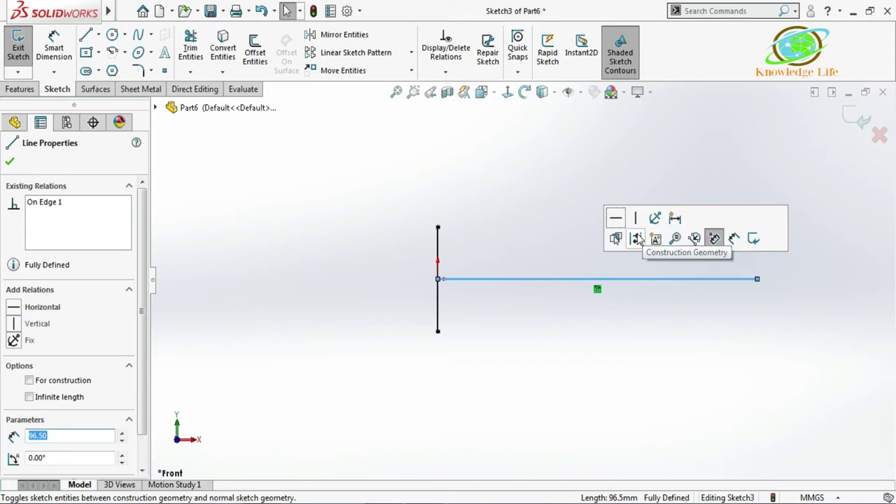
click(637, 240)
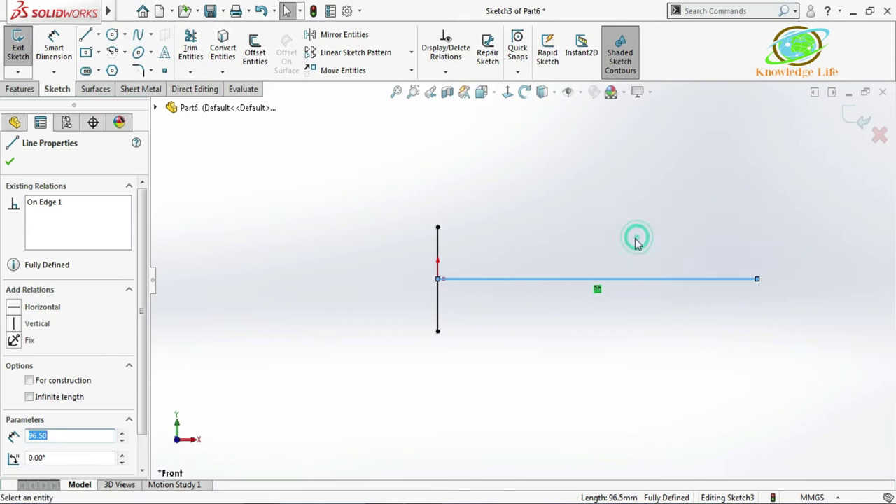
click(438, 248)
click(500, 205)
Step: Draw a wavy spline from the vertical line's top end to above the horizontal line's right end
click(148, 11)
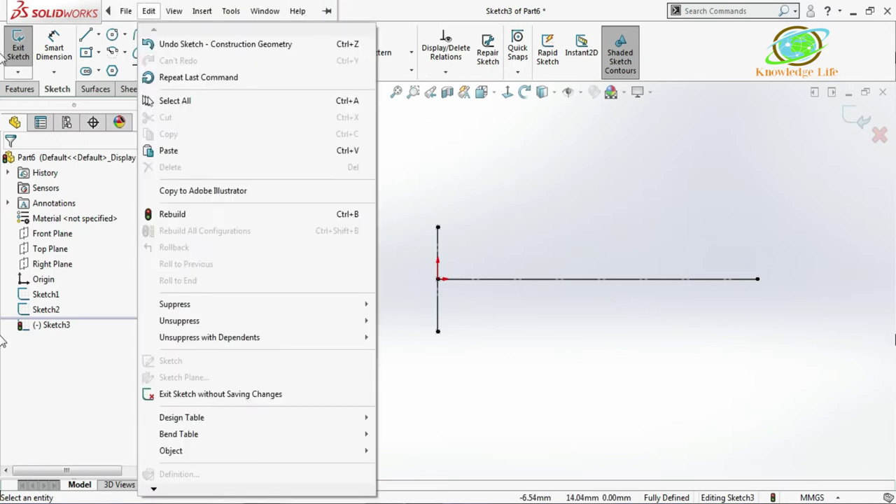
mouse_move(298, 11)
click(151, 35)
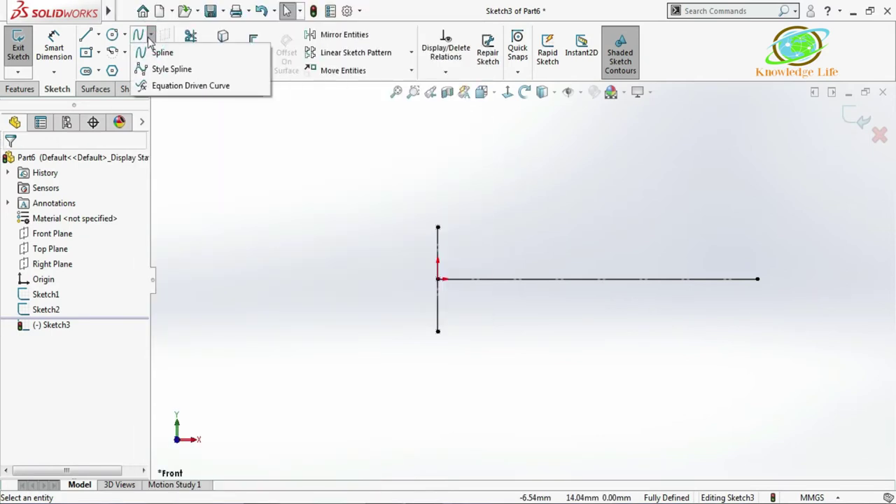
click(158, 52)
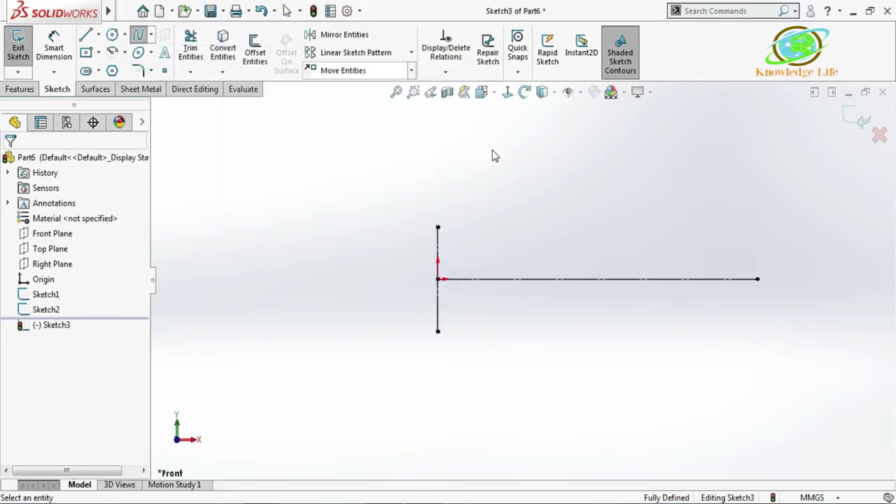
click(439, 228)
click(462, 239)
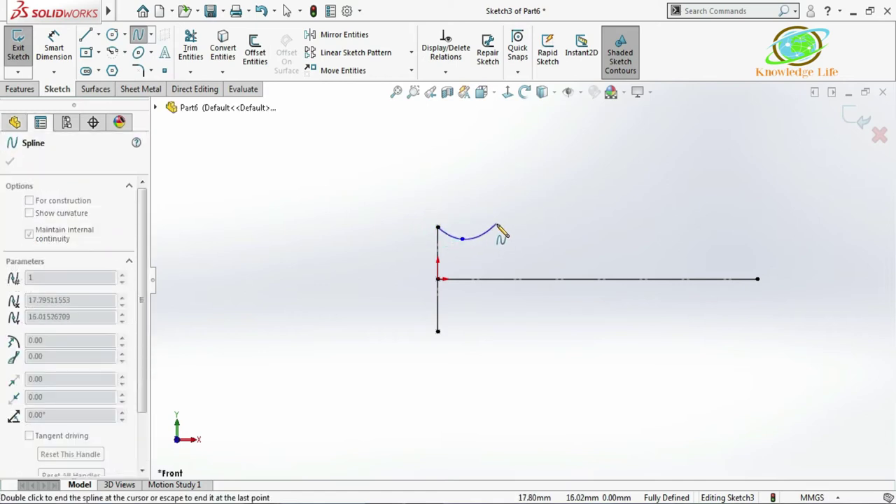
click(493, 226)
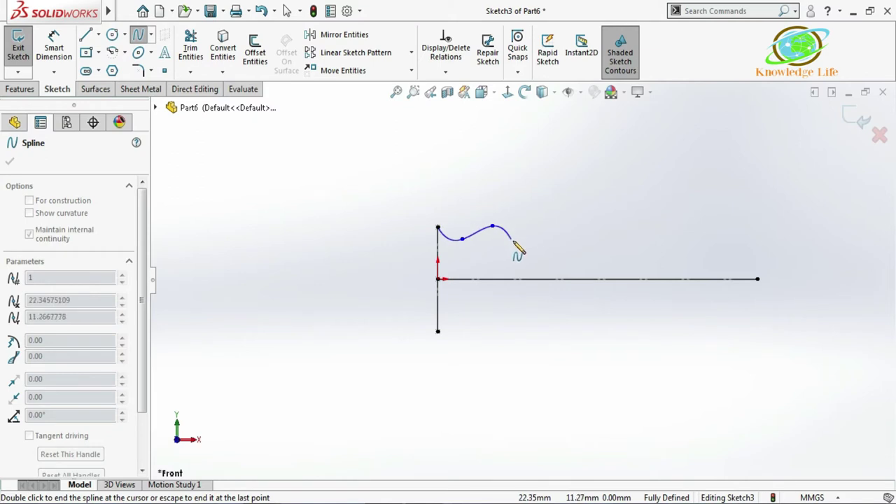
click(515, 241)
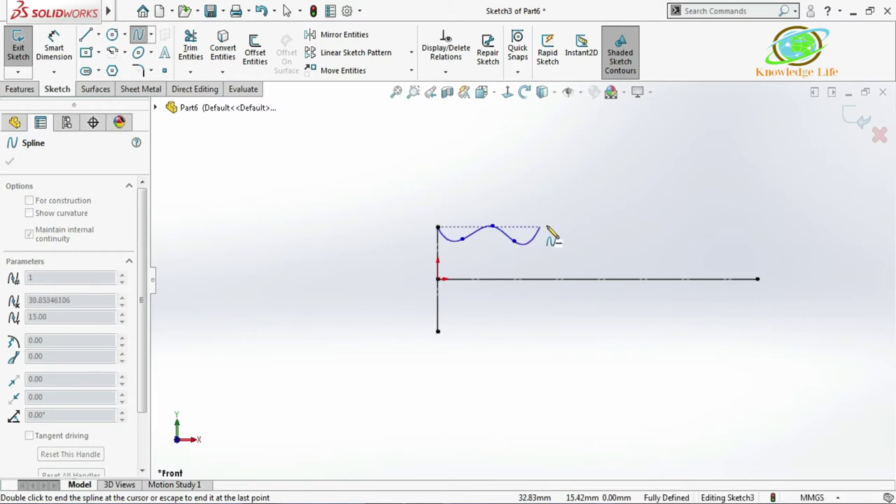
click(549, 226)
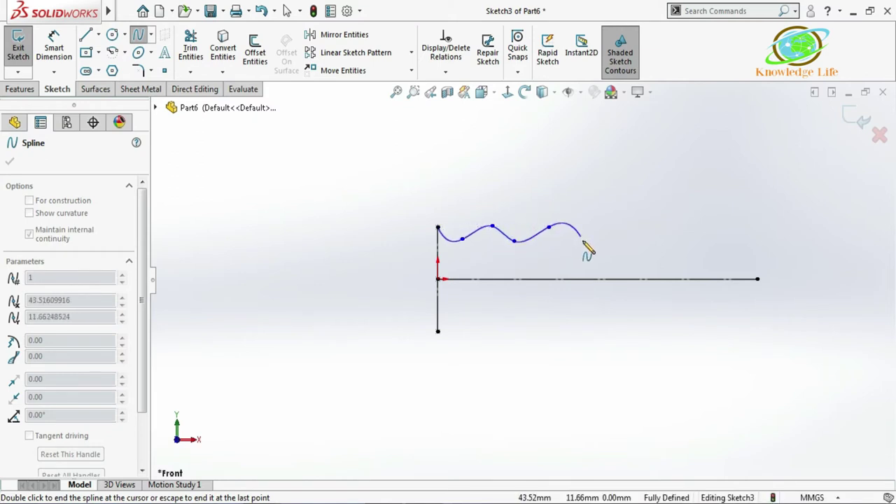
click(594, 242)
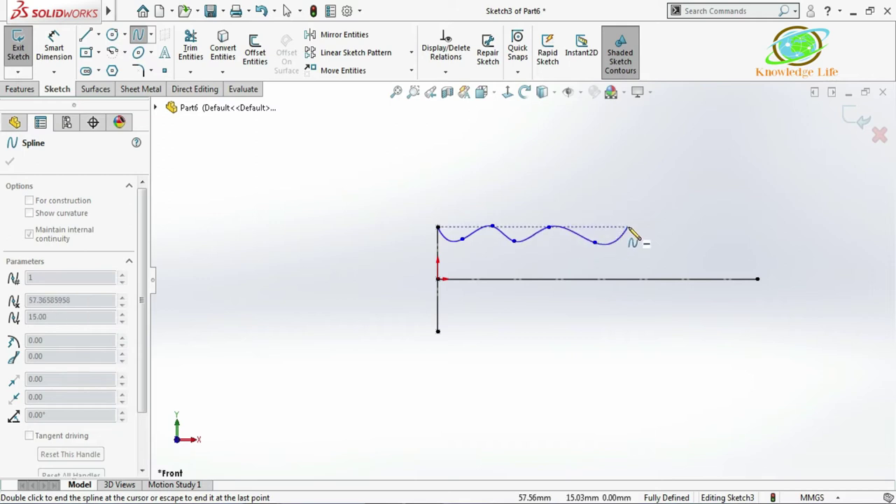
click(633, 226)
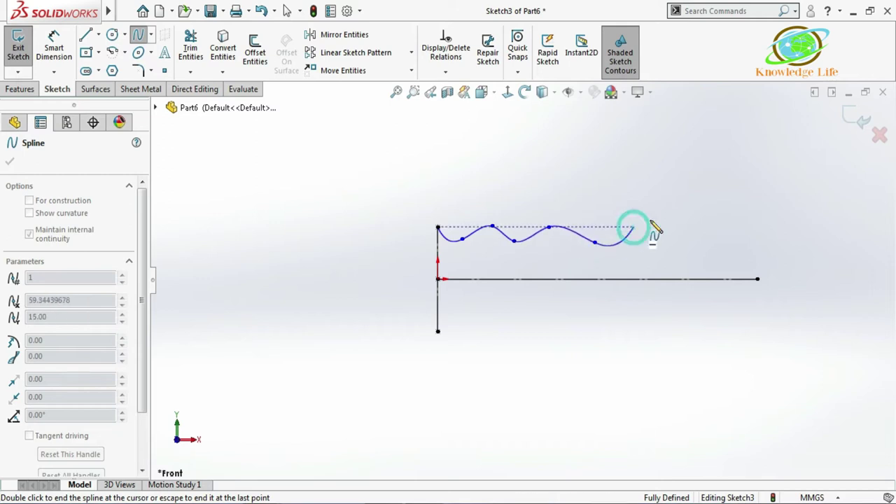
click(693, 243)
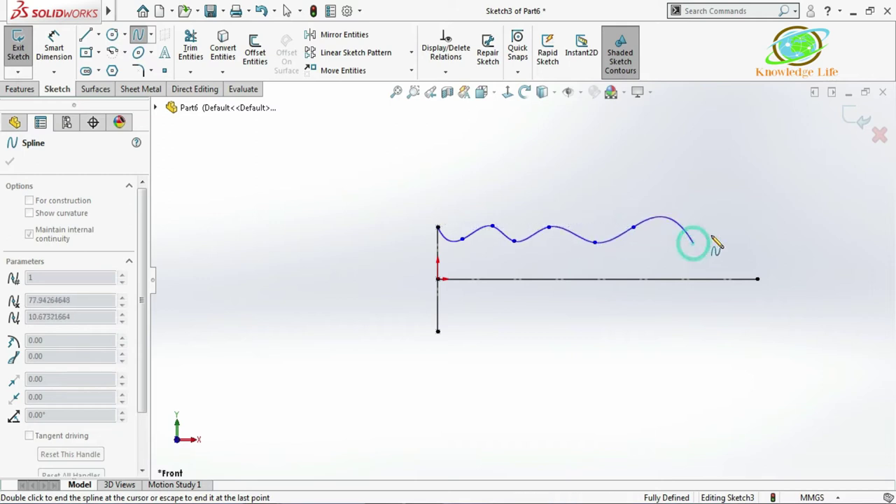
click(757, 226)
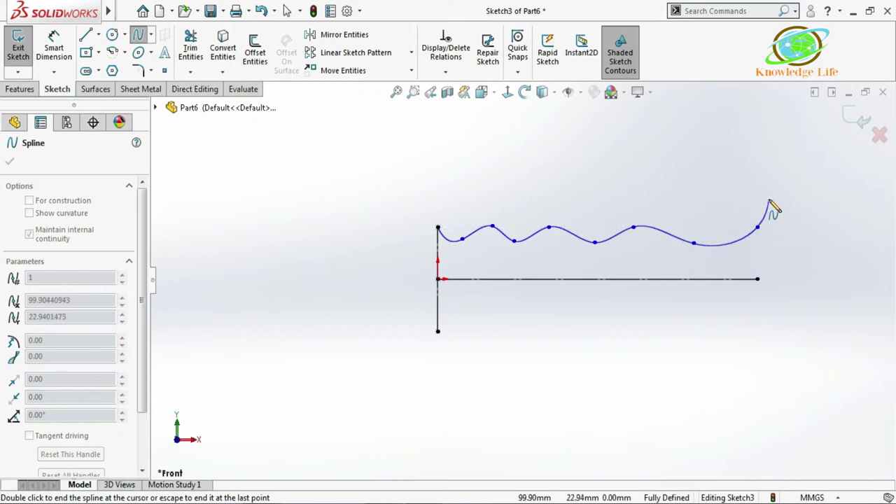
Step: Finish the spline and add a Horizontal relation to its endpoints and crest points
key(Escape)
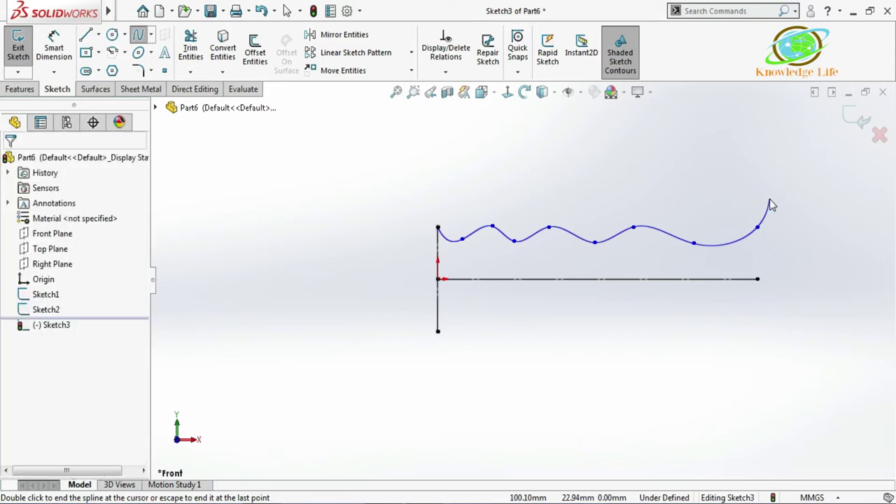
scroll(570, 242, down, 2)
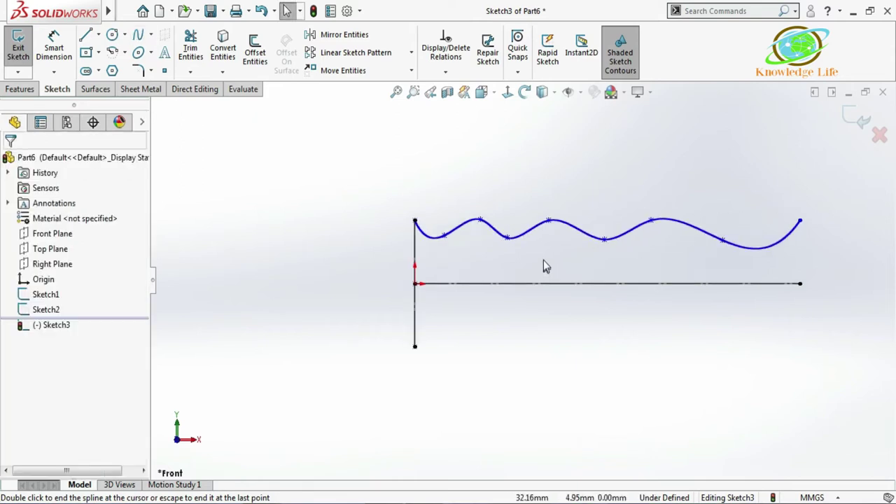
scroll(568, 208, down, 1)
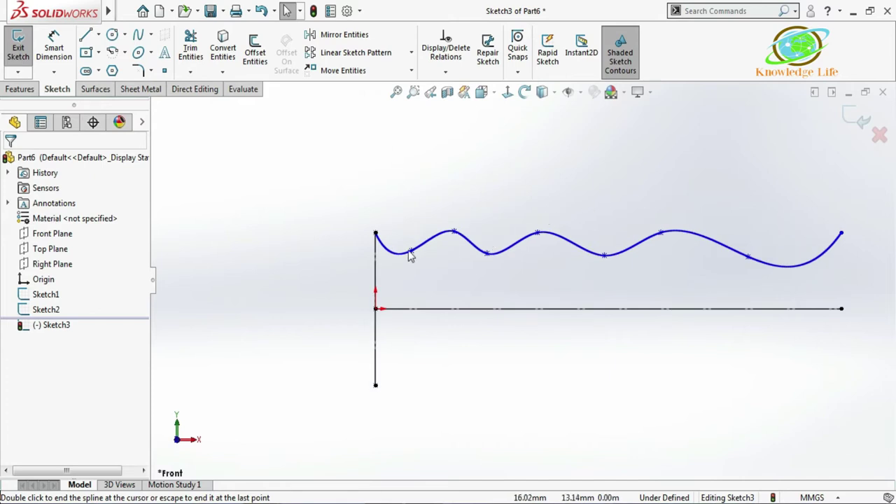
click(376, 233)
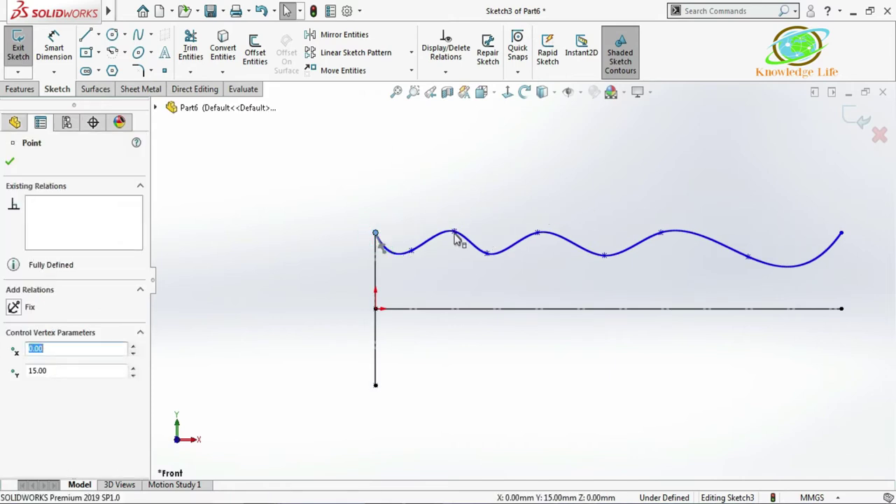
ctrl+click(454, 232)
ctrl+click(538, 233)
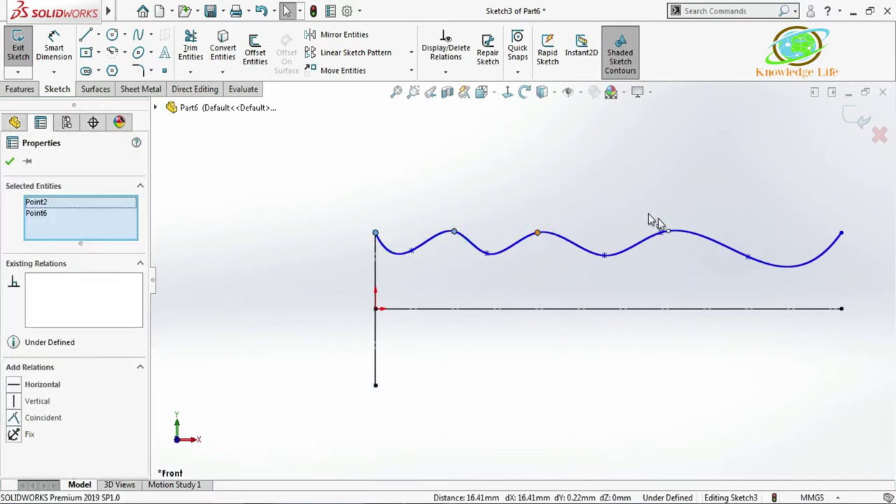
ctrl+click(661, 234)
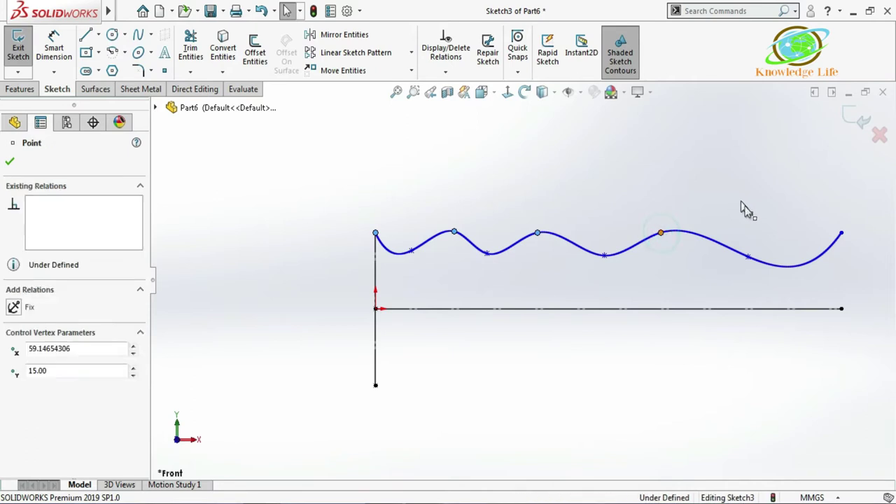
ctrl+click(748, 257)
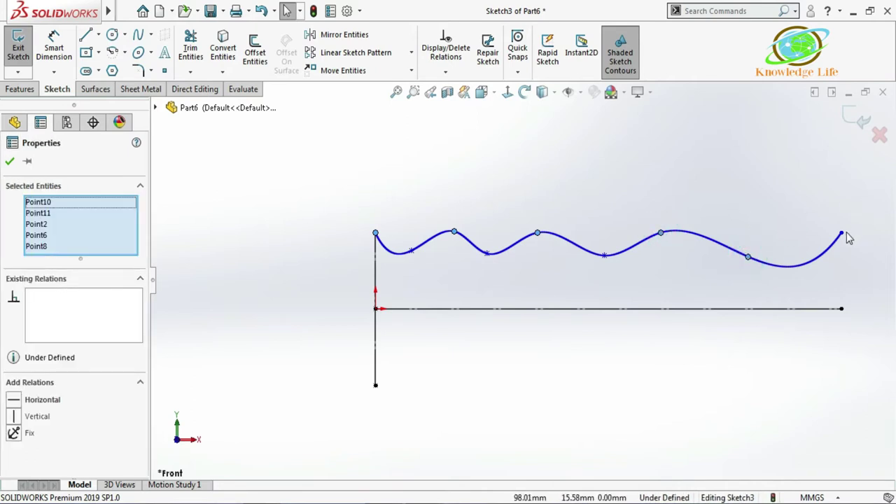
ctrl+click(841, 233)
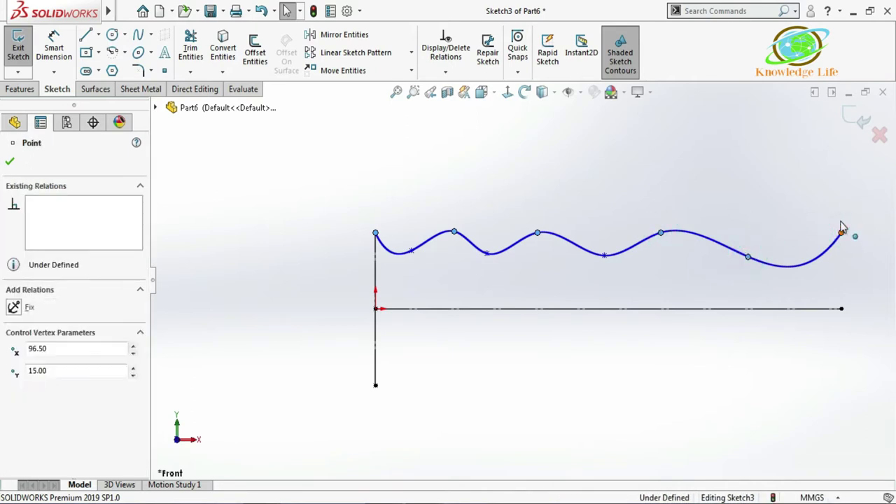
ctrl+click(748, 258)
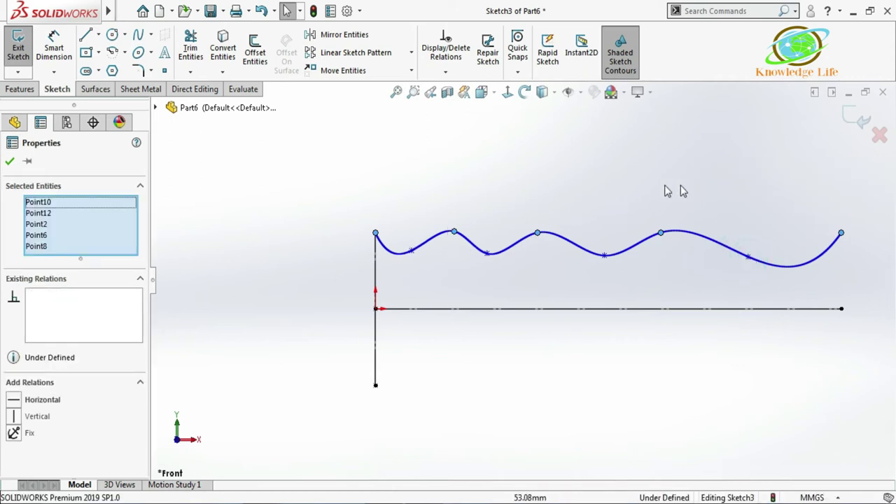
click(15, 404)
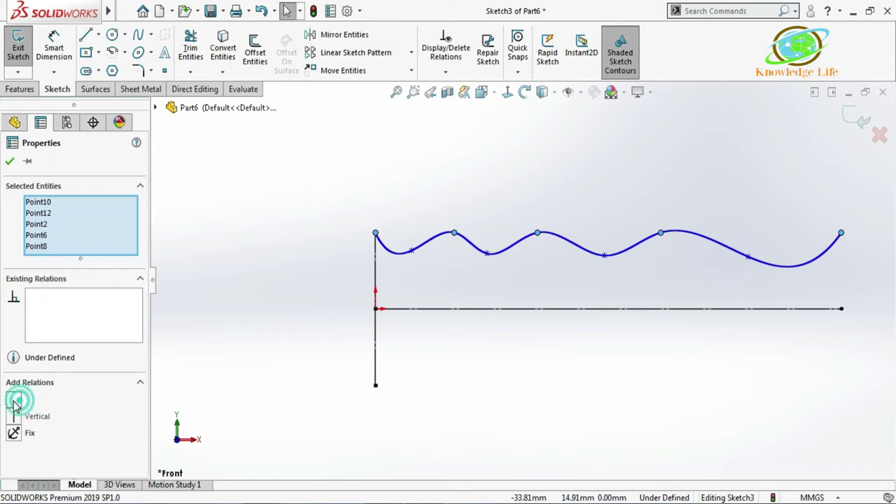
click(11, 163)
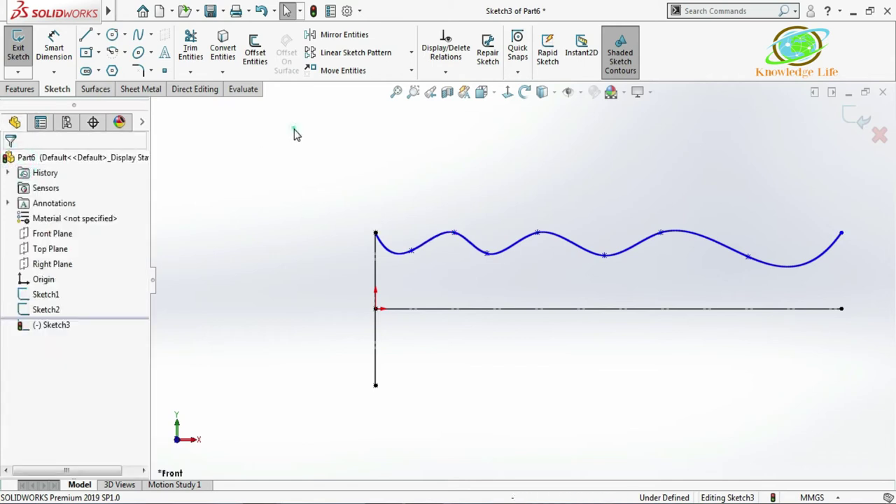
Step: Add a Horizontal relation to the four trough points
click(410, 250)
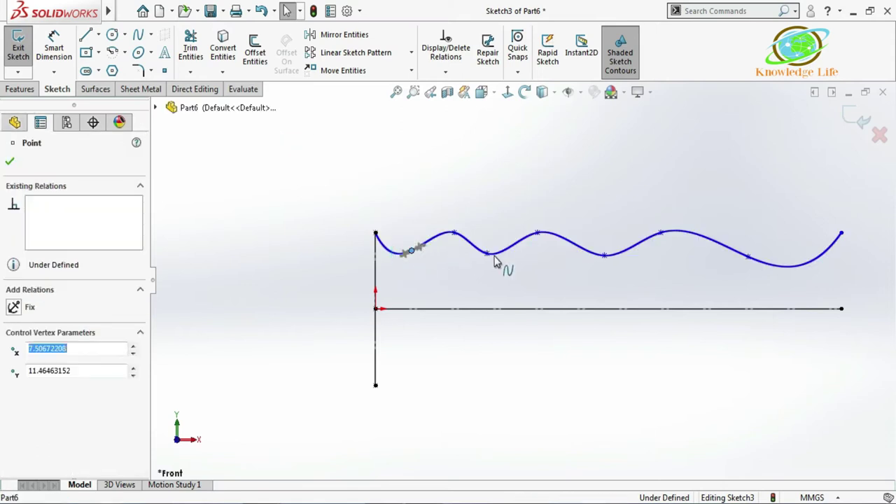
ctrl+click(487, 254)
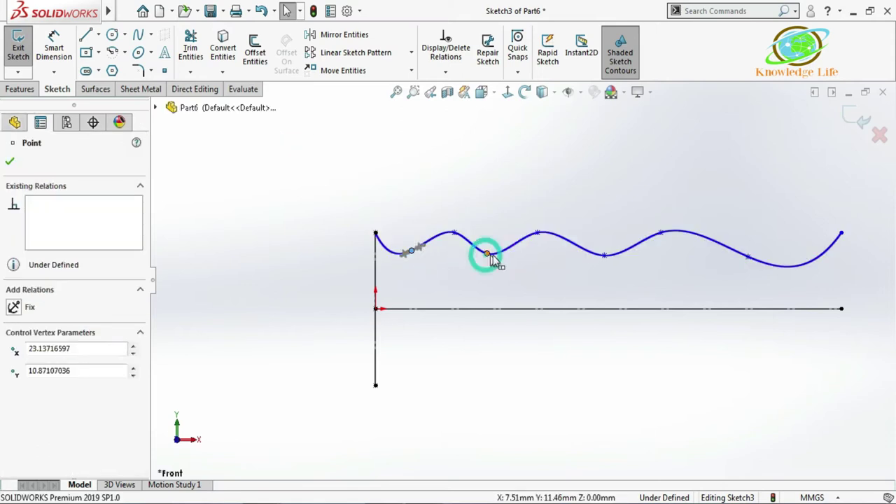
click(606, 256)
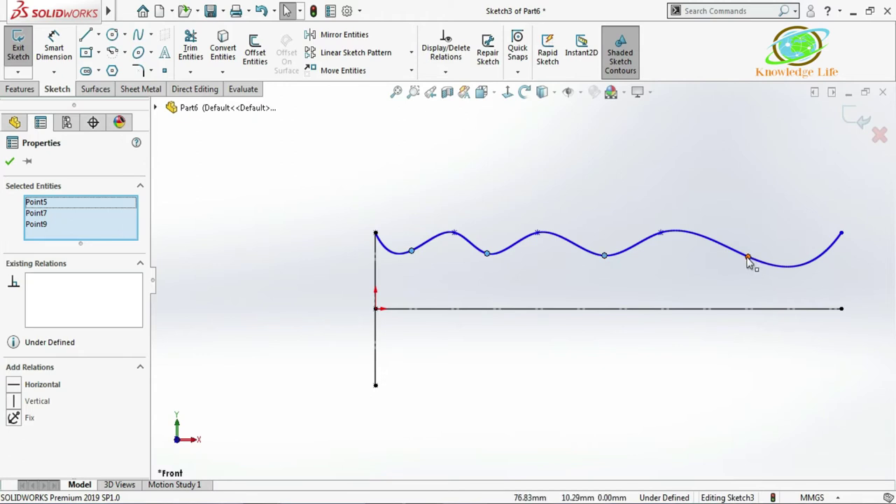
ctrl+click(747, 258)
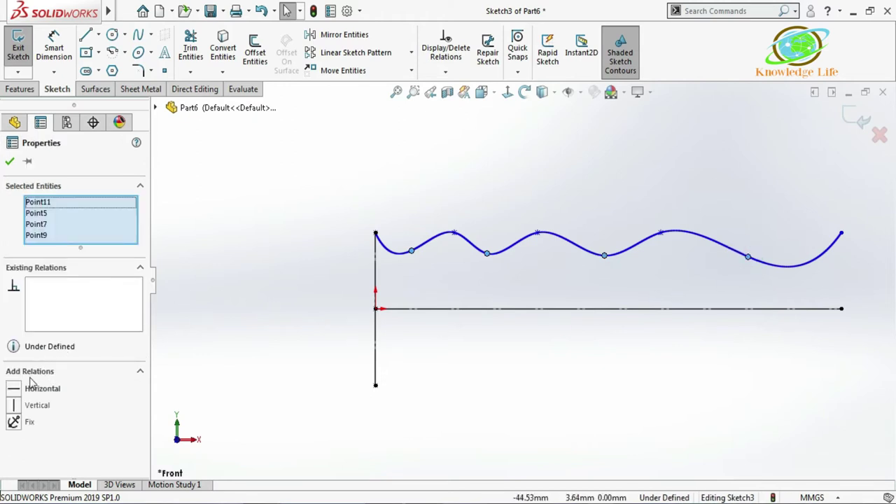
click(14, 391)
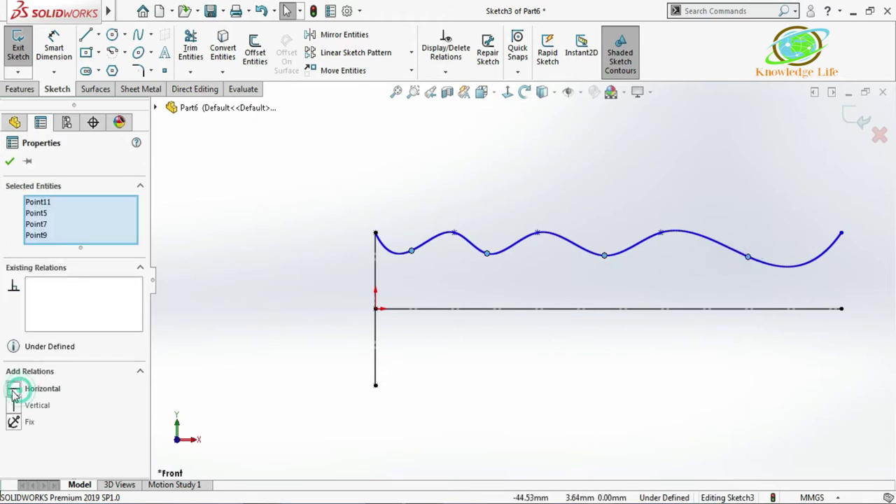
click(10, 163)
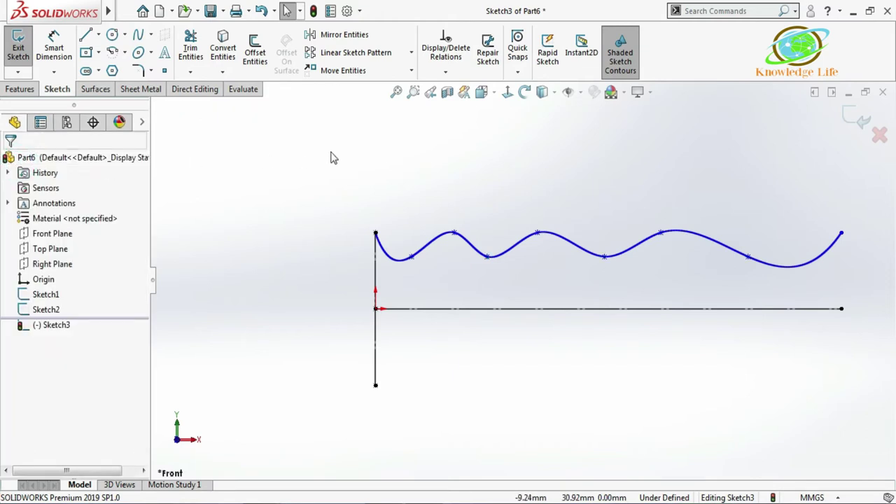
Step: Dimension the first trough to the centerline as a 23 mm diameter, discarding the over-defining crest dimension
click(53, 52)
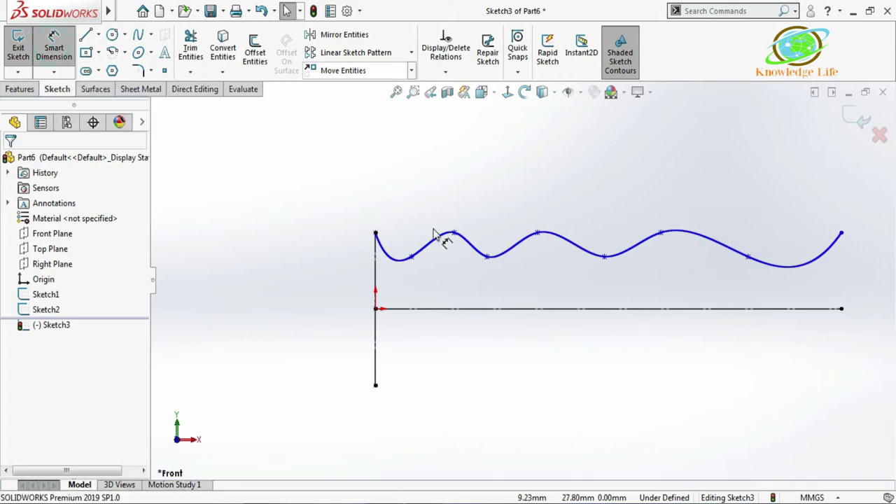
click(461, 309)
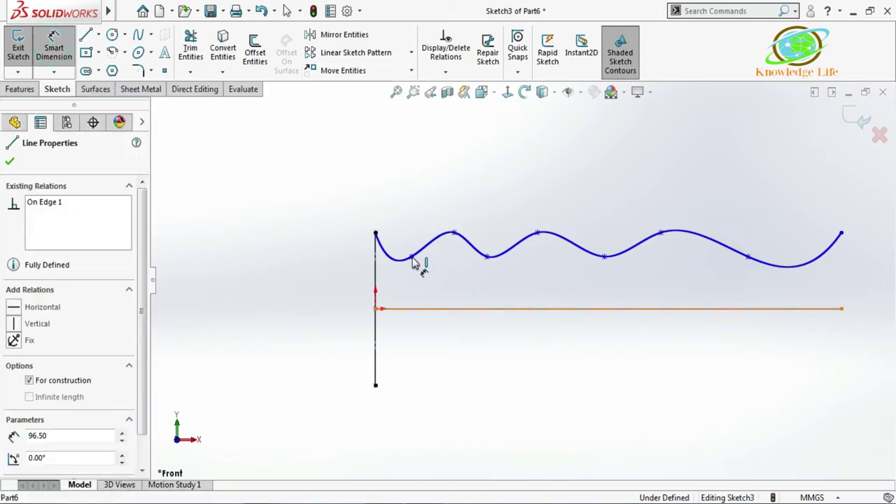
click(412, 257)
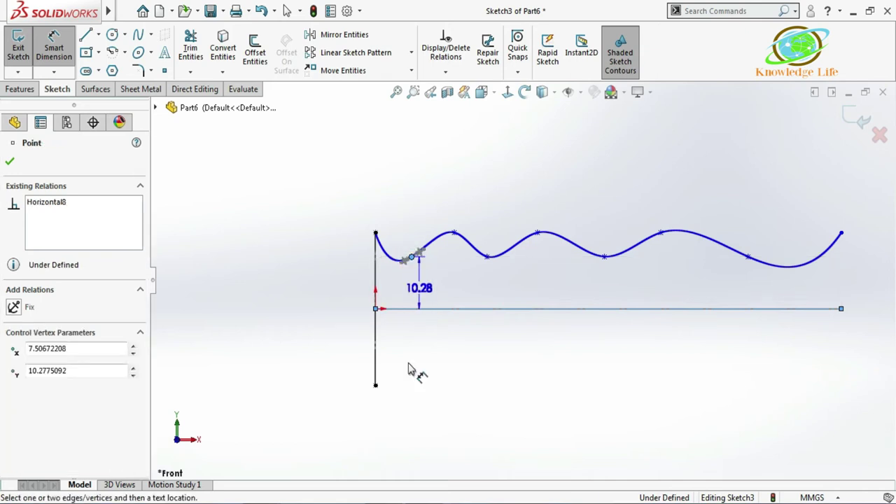
click(420, 409)
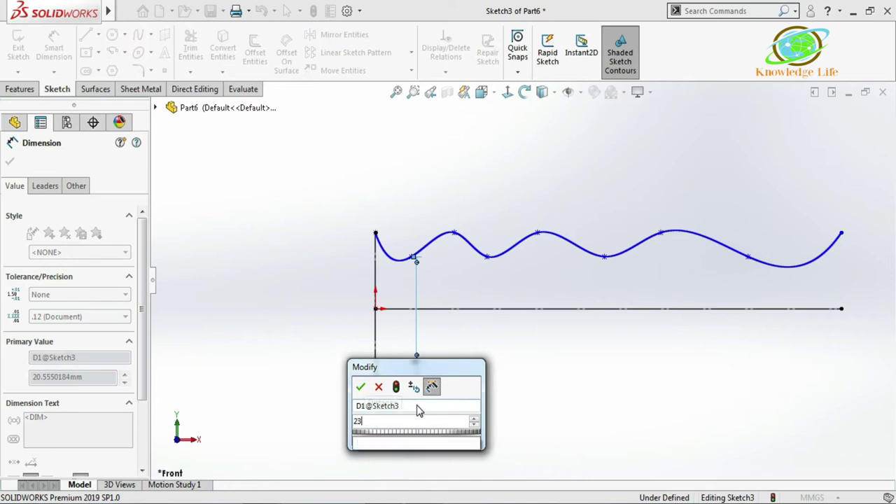
key(Return)
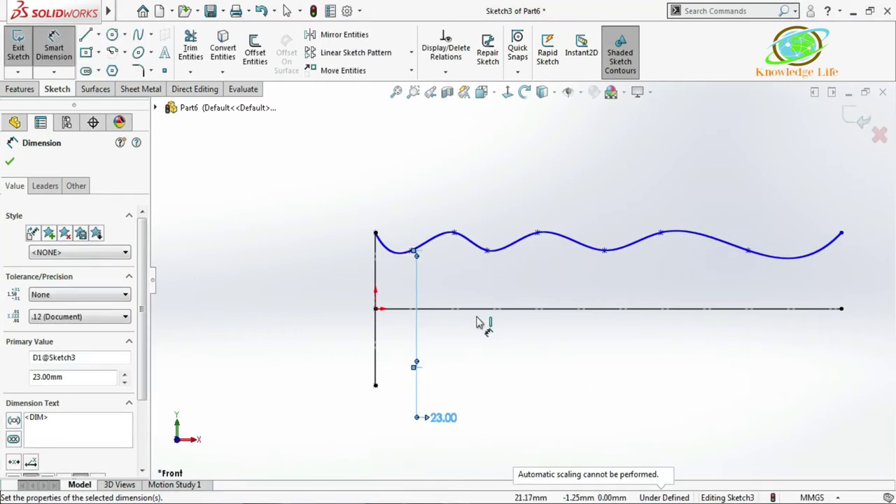
click(454, 233)
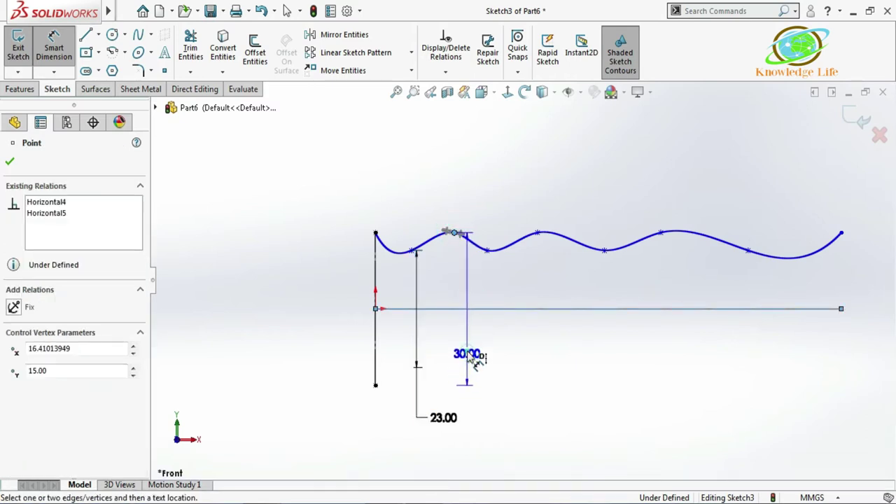
click(468, 353)
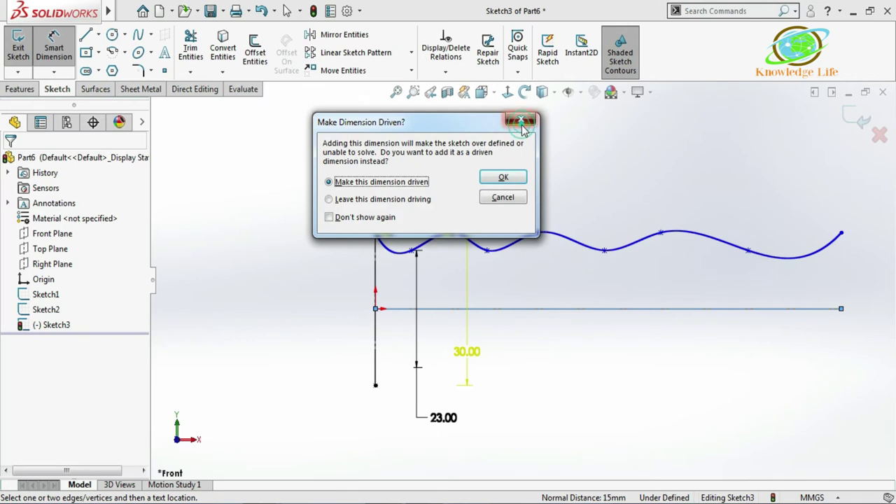
click(521, 122)
click(376, 272)
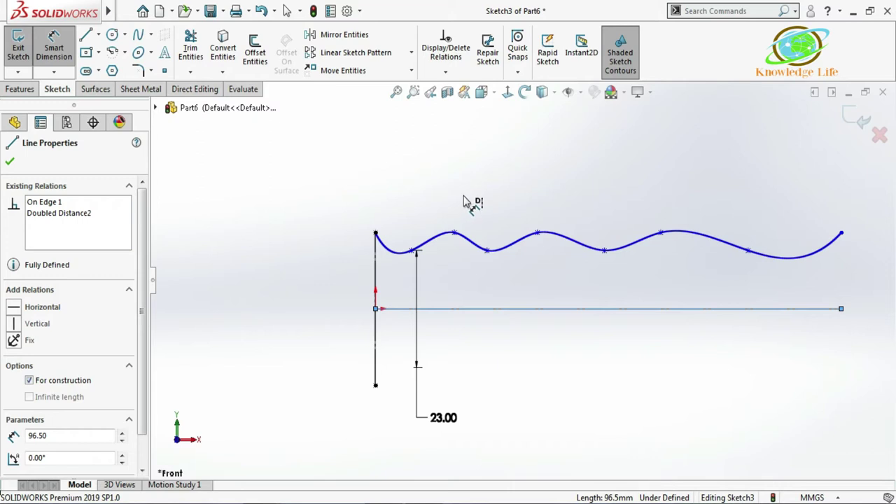
key(Escape)
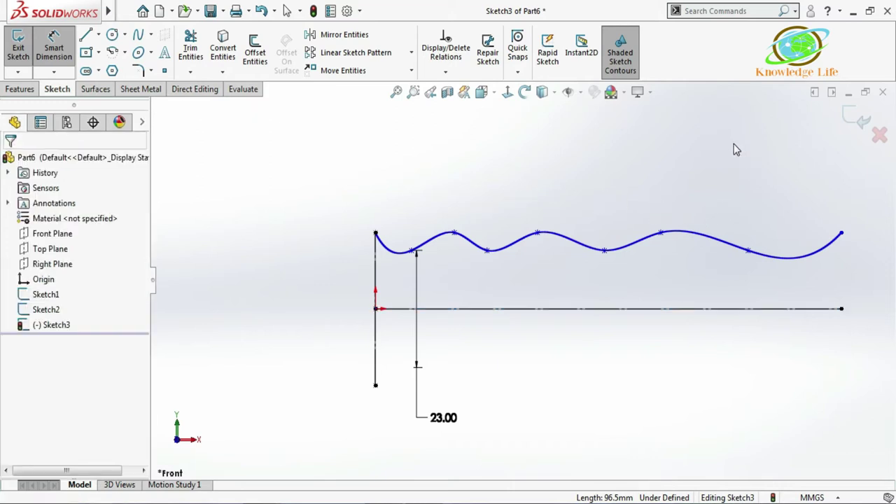
Step: Align the spline's right end vertically with the centerline's right end
click(841, 236)
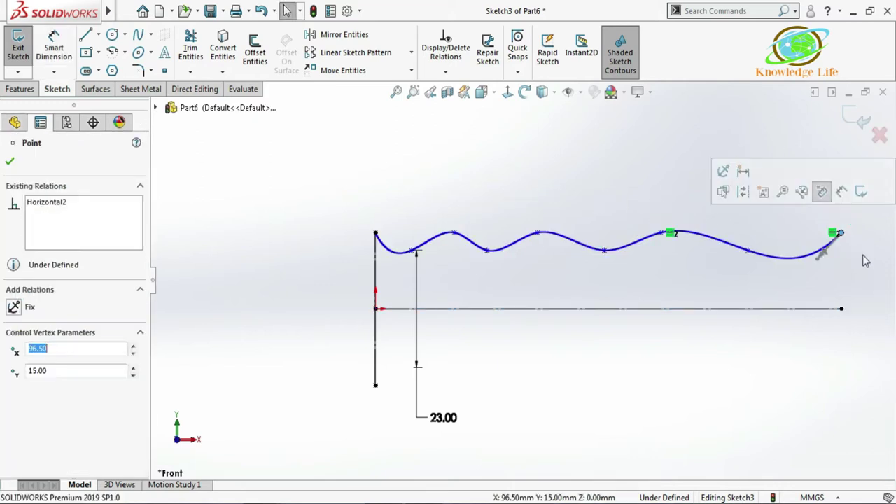
ctrl+click(841, 310)
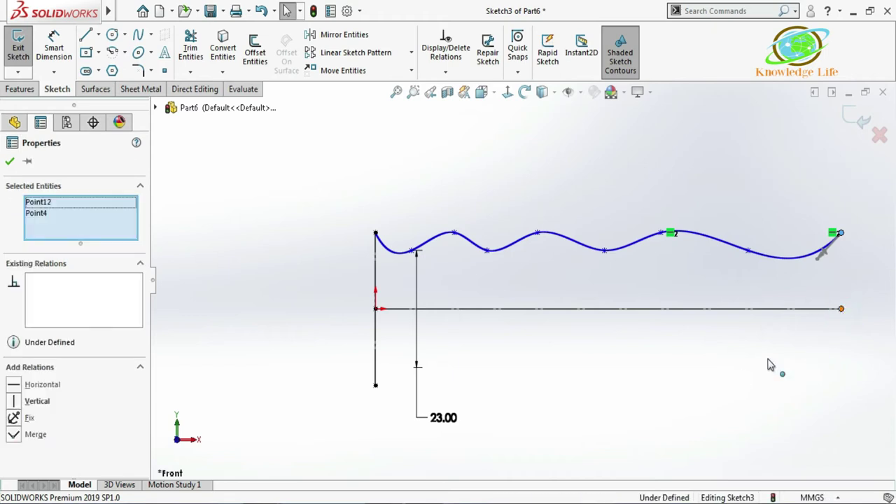
click(14, 401)
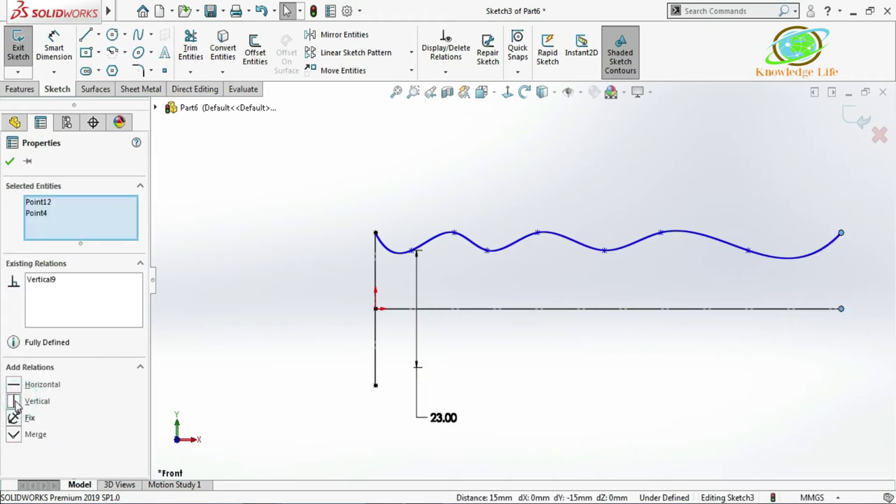
click(9, 163)
Step: Add two 12 mm horizontal dimensions spacing the spline start, first trough and first crest
click(54, 48)
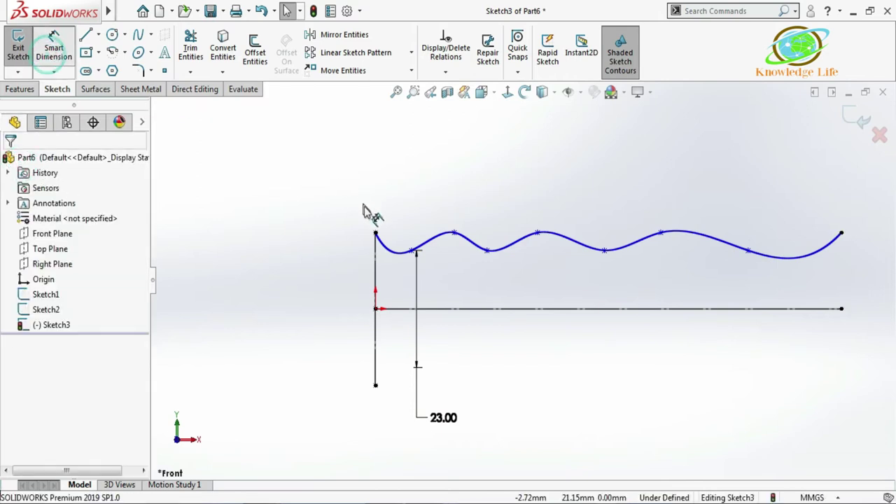
click(376, 234)
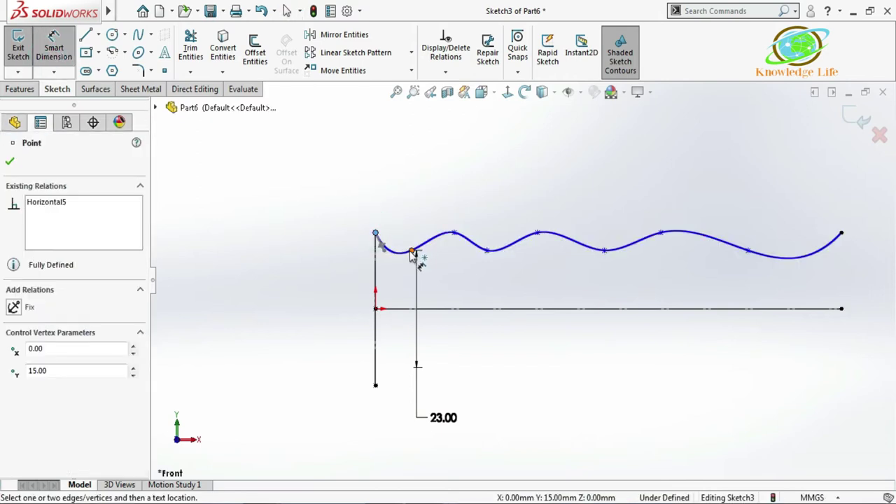
click(412, 251)
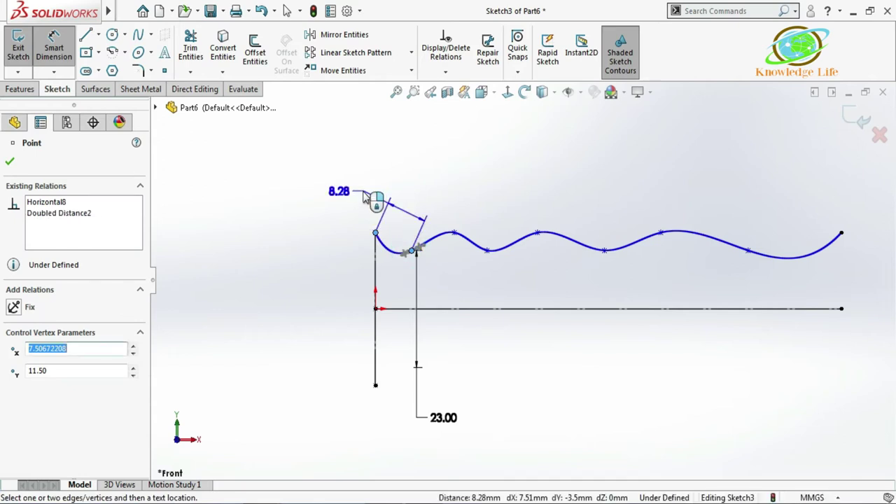
click(382, 146)
text(12)
key(Return)
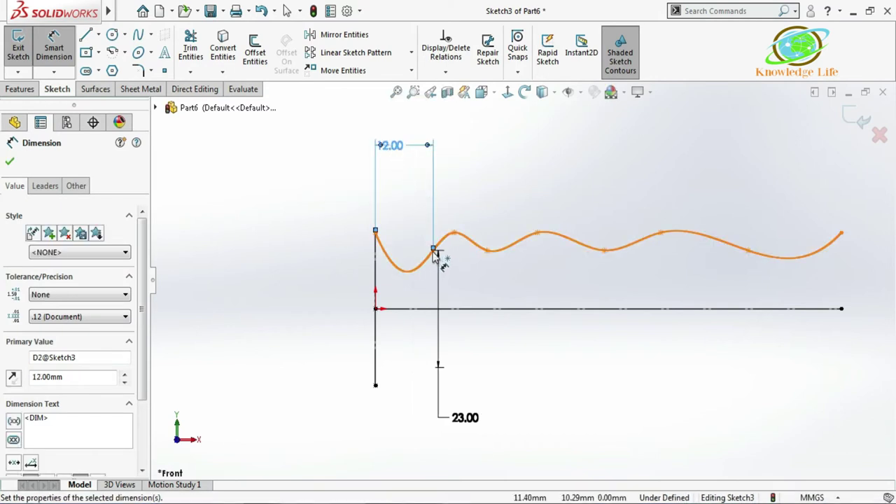
key(Escape)
key(Escape)
click(454, 234)
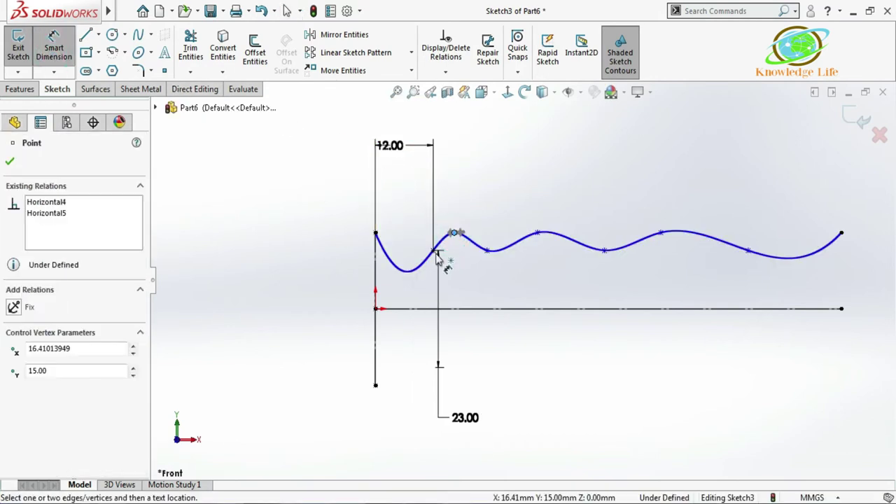
click(434, 251)
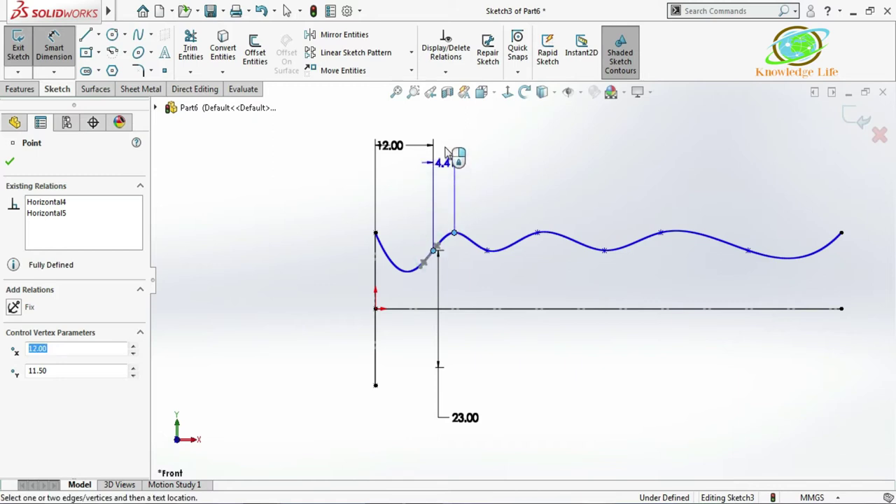
click(445, 147)
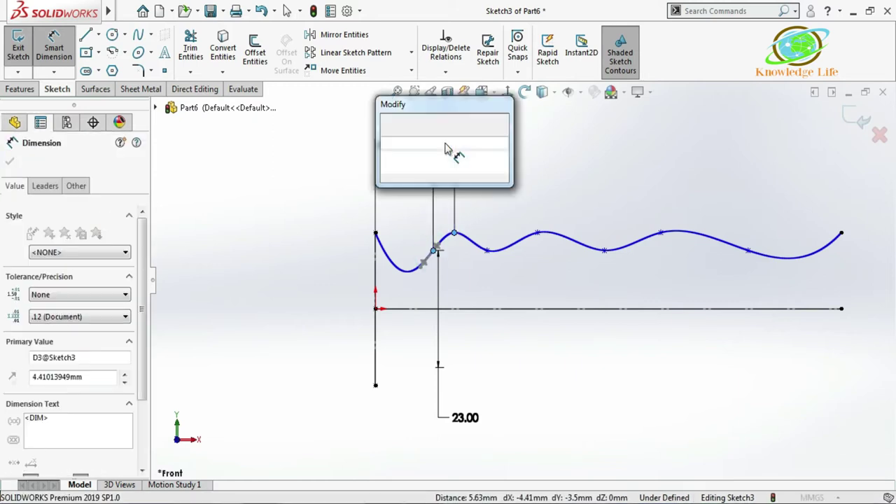
text(12)
key(Return)
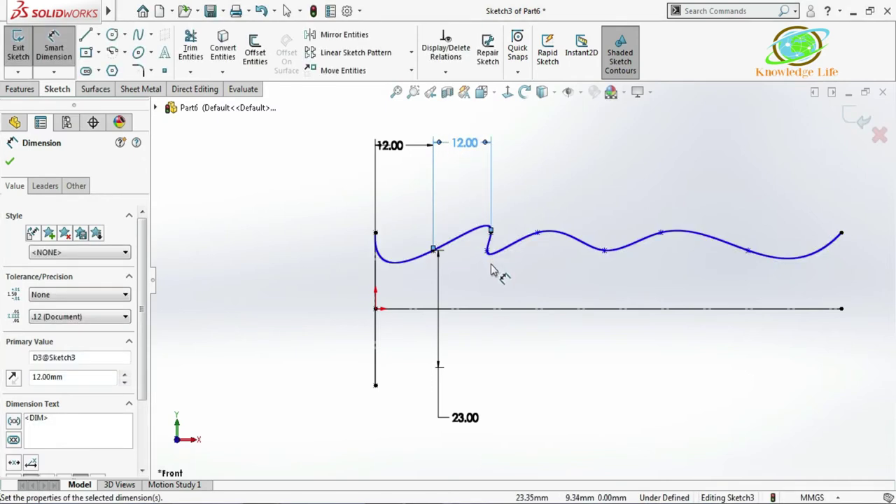
key(Escape)
key(Escape)
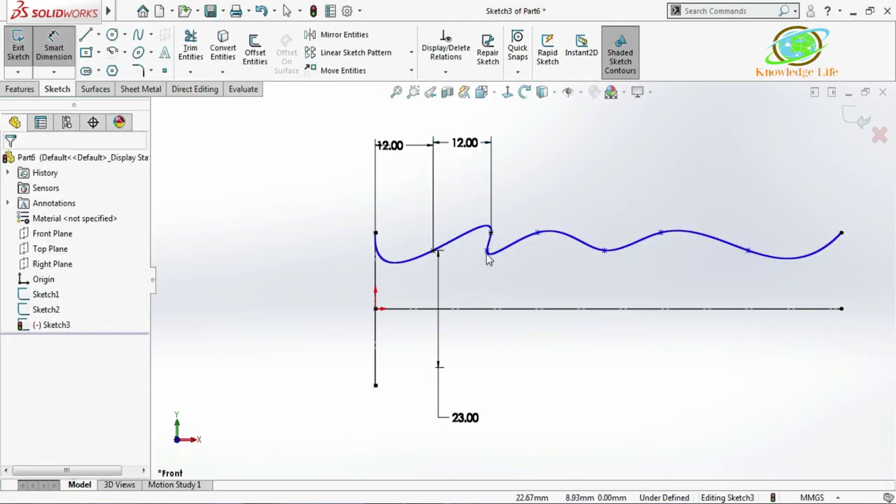
Step: Drag the later crest and trough points right to smooth the kink and even the wave
drag(488, 250, 619, 257)
click(536, 234)
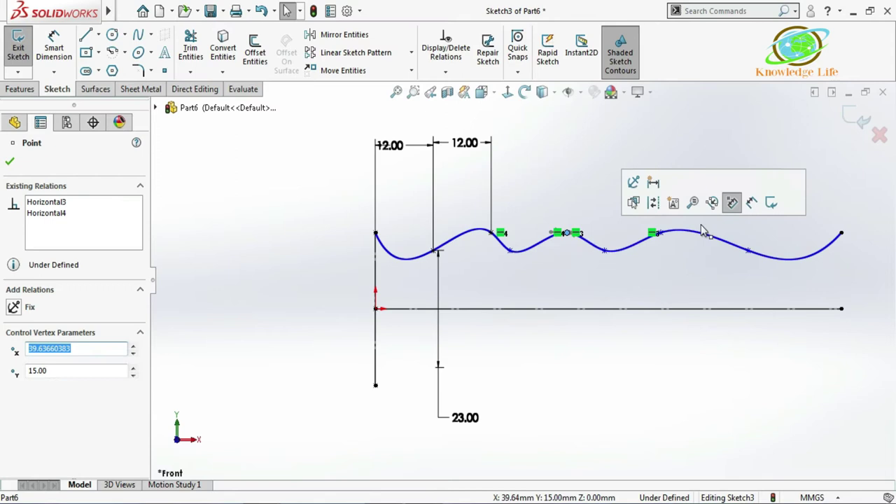
click(747, 250)
drag(766, 253, 806, 254)
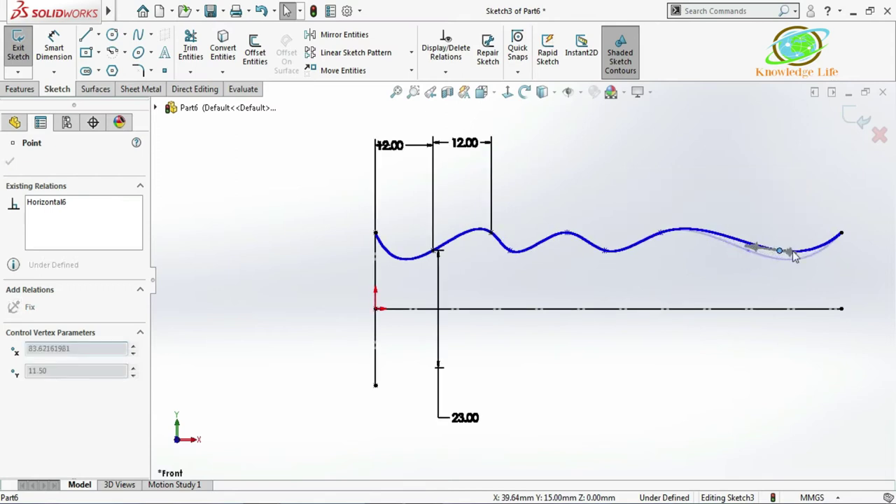
click(660, 233)
drag(662, 233, 692, 233)
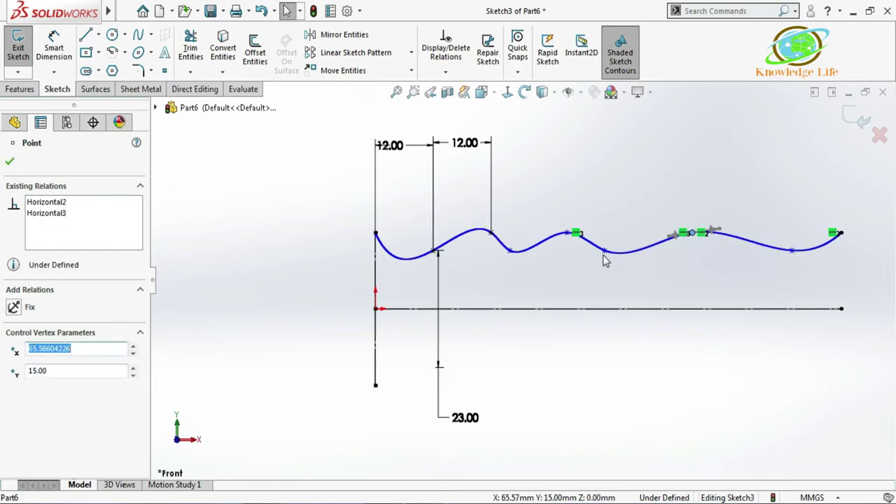
drag(617, 252, 630, 256)
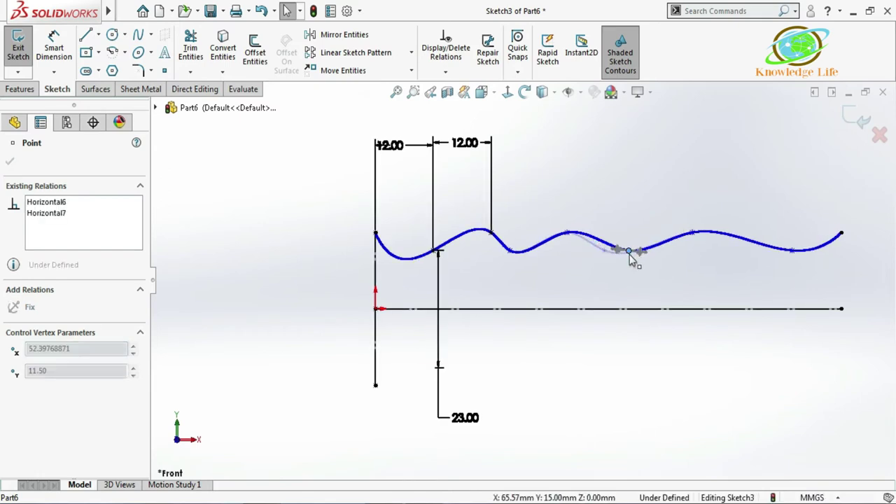
click(575, 166)
Step: Dimension the first crest-to-trough horizontal spacings of the wave at 12 mm
click(53, 49)
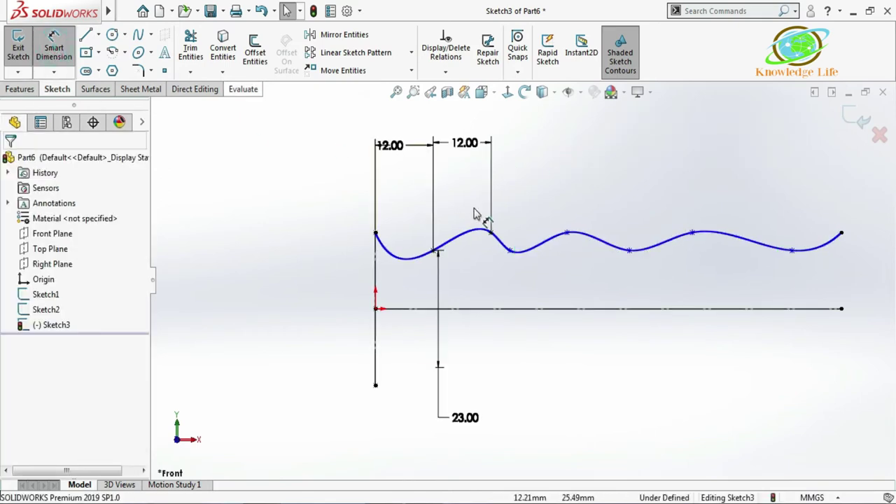
click(490, 233)
click(510, 252)
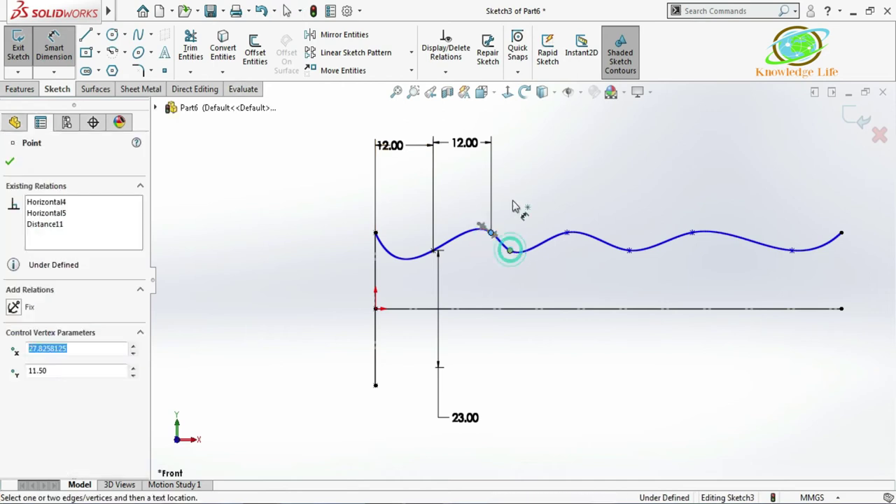
click(497, 137)
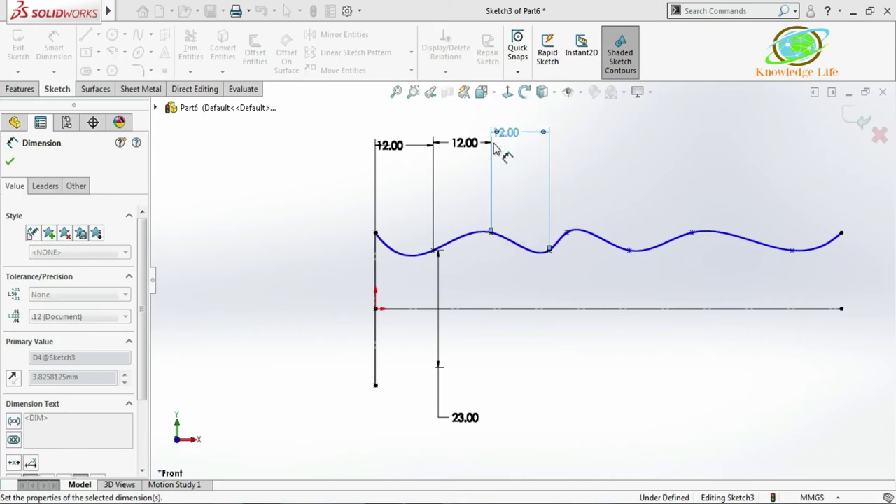
click(566, 233)
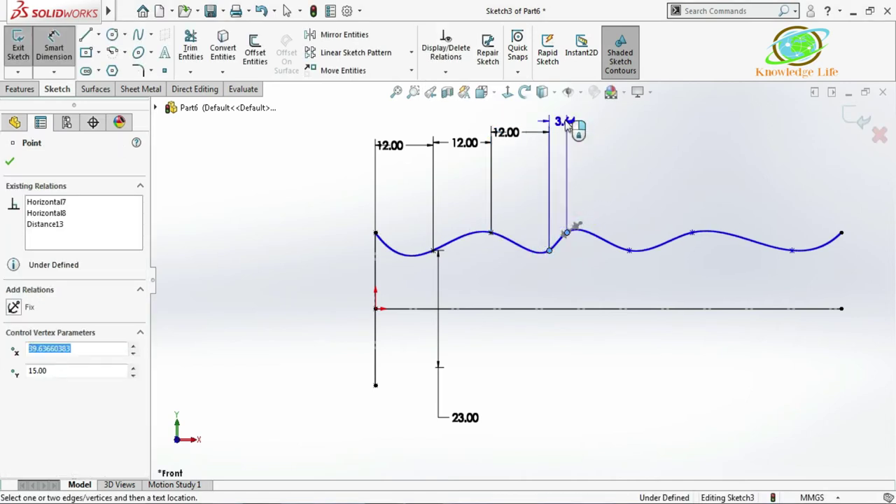
click(567, 123)
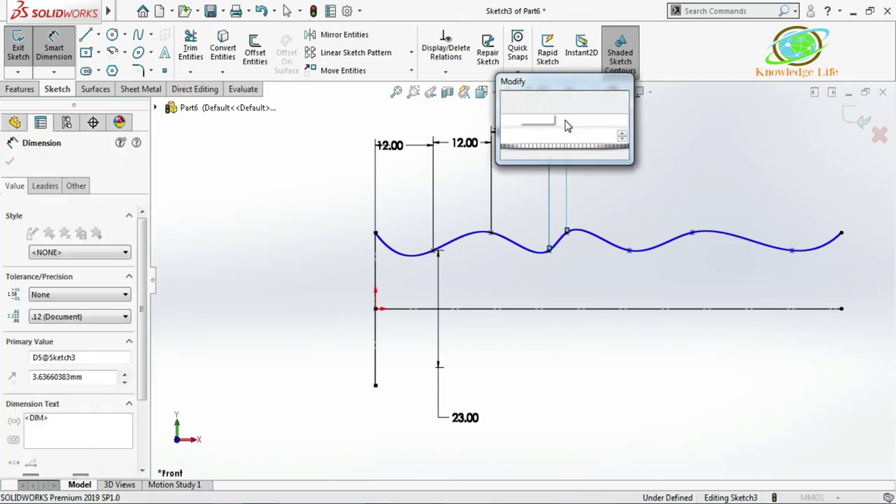
text(12)
key(Return)
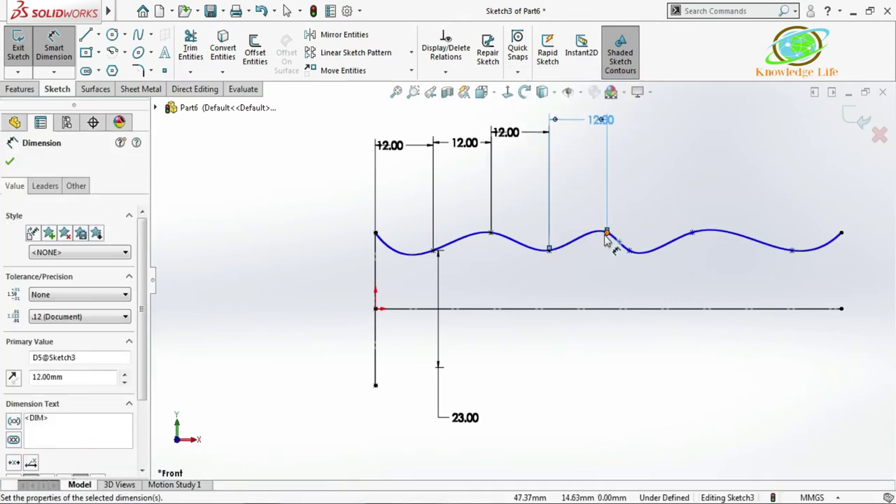
Step: Add 12 mm horizontal spacing dimensions between the remaining three pairs of wave points
click(606, 232)
click(628, 252)
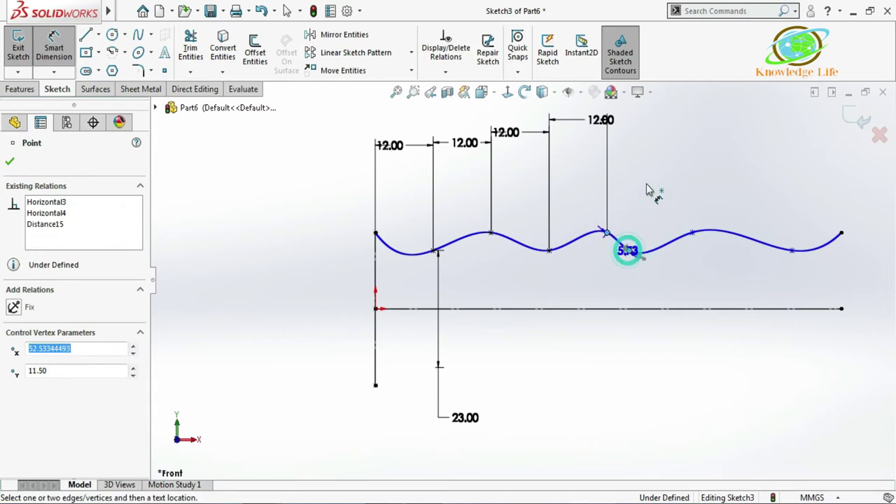
click(615, 133)
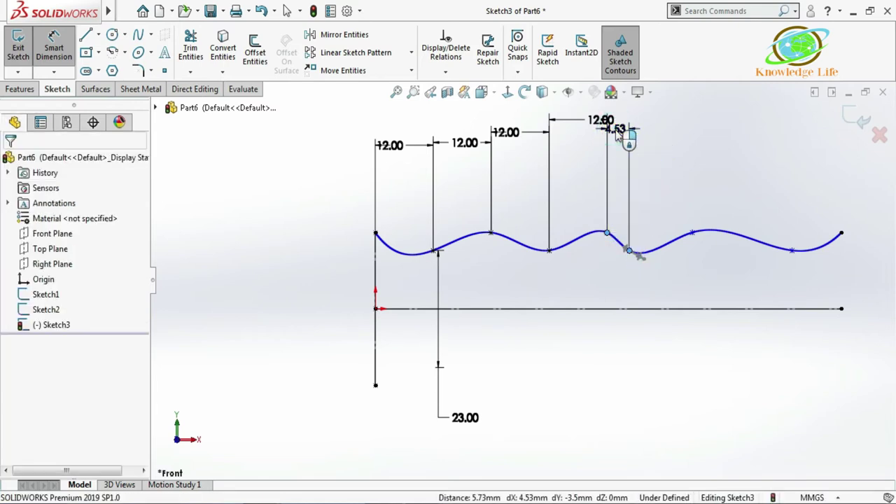
key(Return)
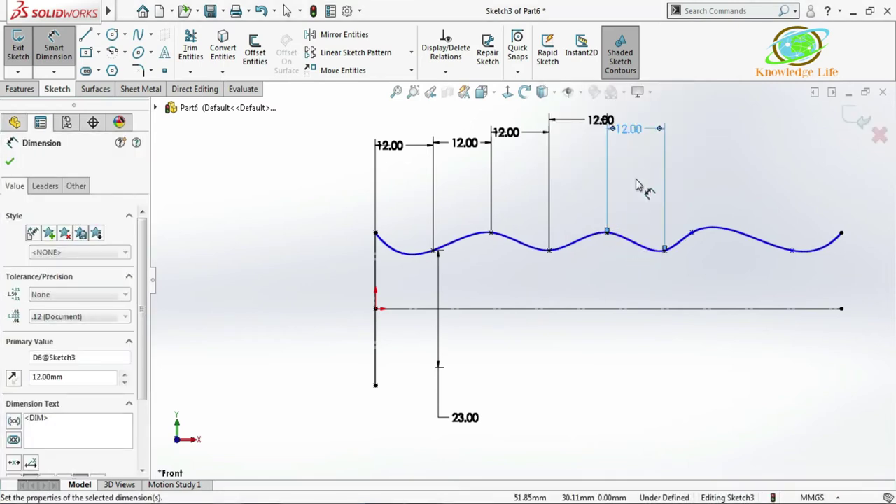
click(665, 250)
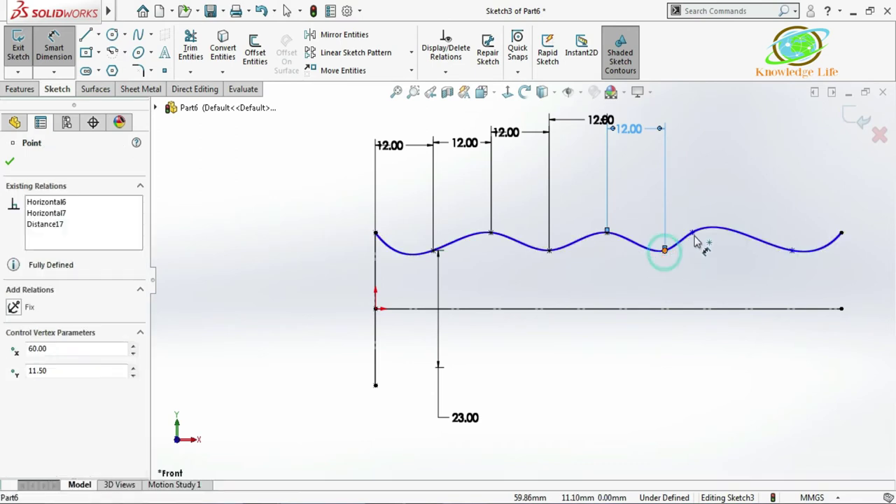
click(692, 233)
click(691, 127)
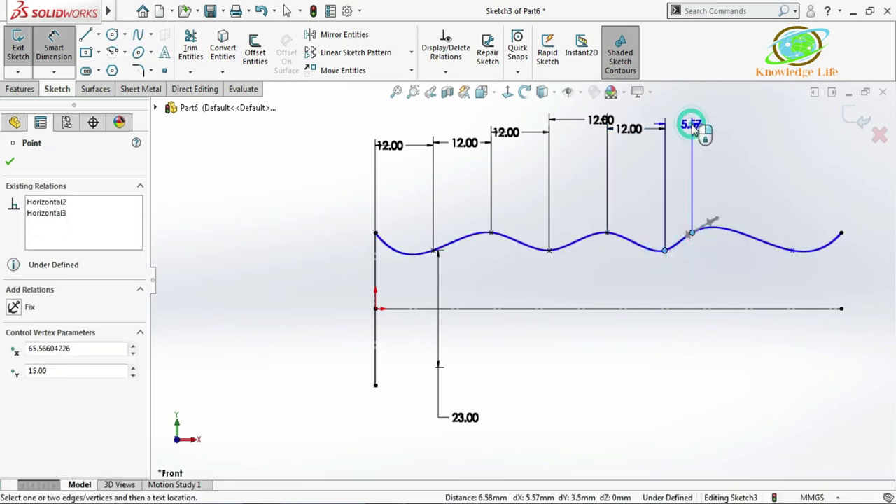
key(Return)
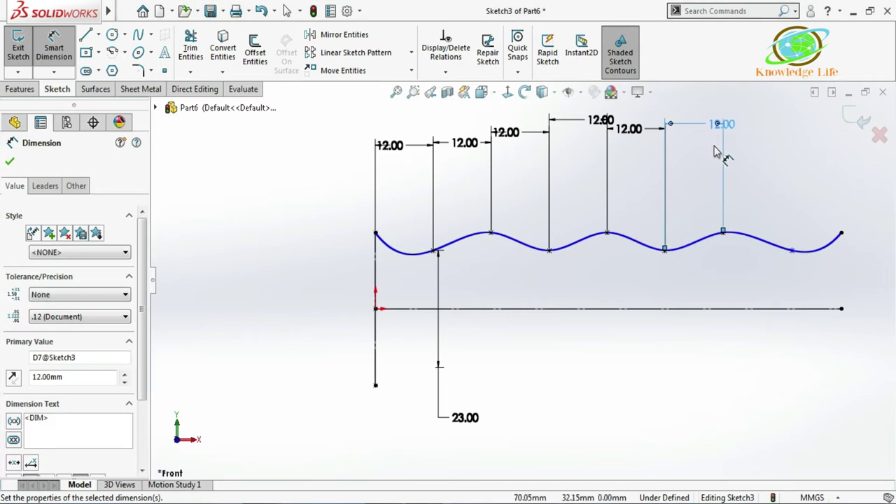
click(724, 234)
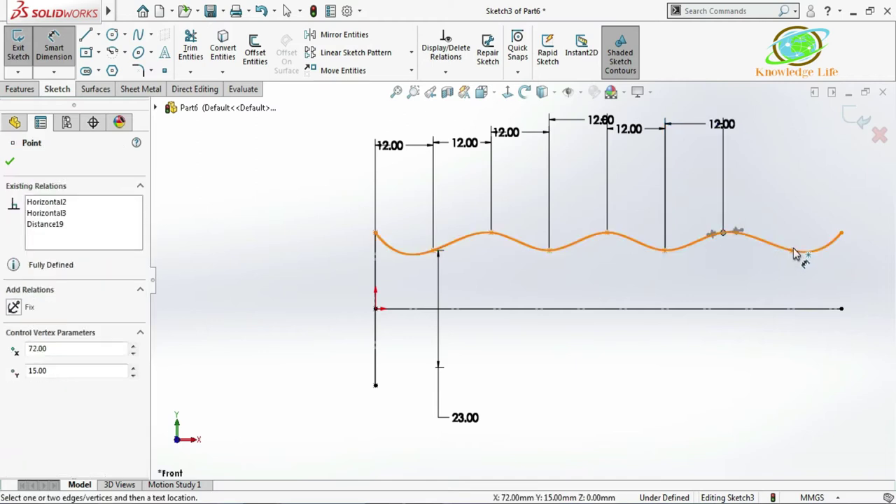
click(792, 252)
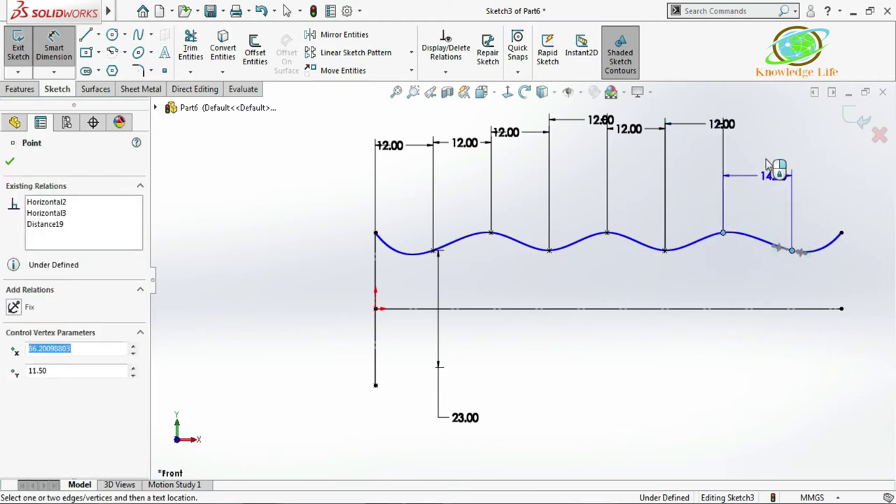
click(767, 157)
key(Return)
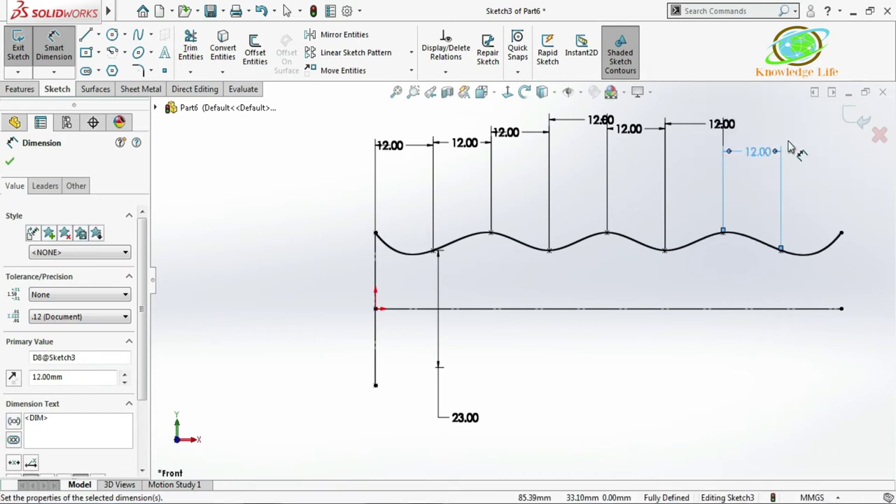
click(810, 147)
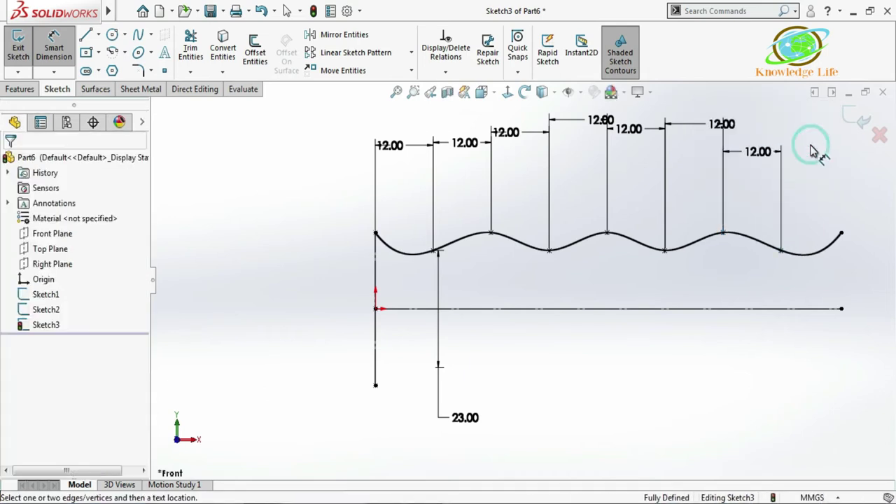
Step: Close the wave sketch and copy the wave and path line into a new Front Plane sketch
click(847, 116)
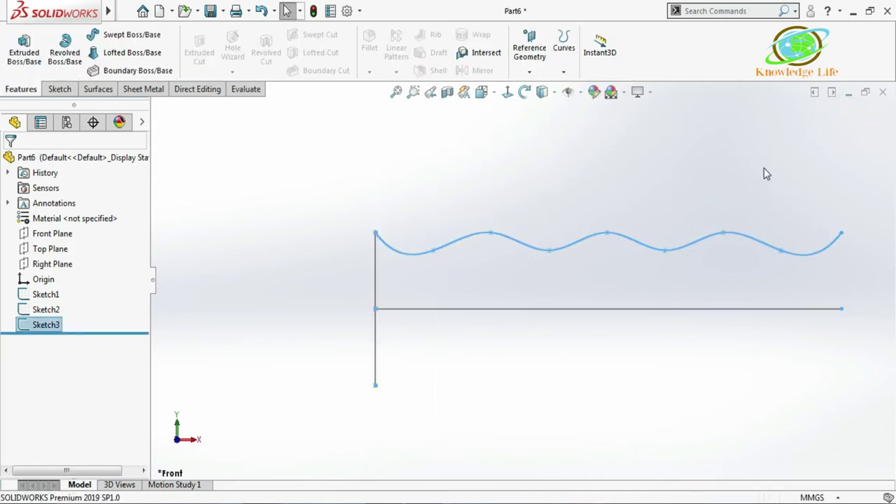
click(42, 233)
click(56, 215)
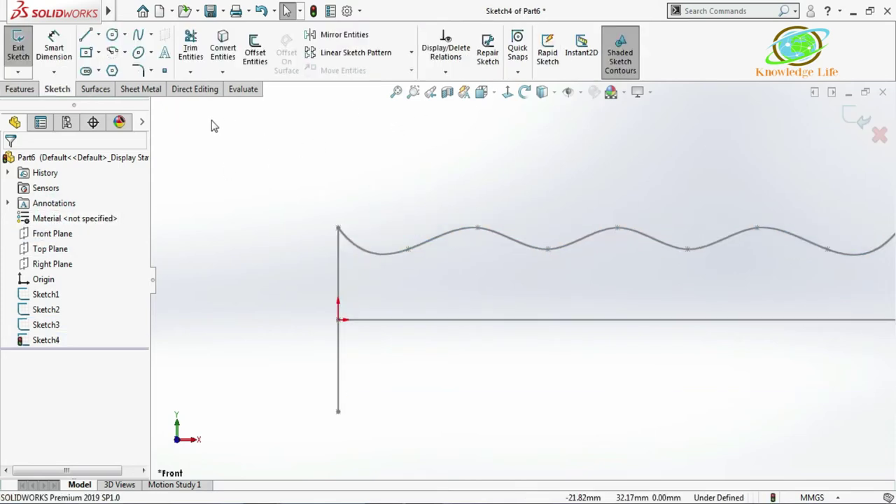
click(223, 53)
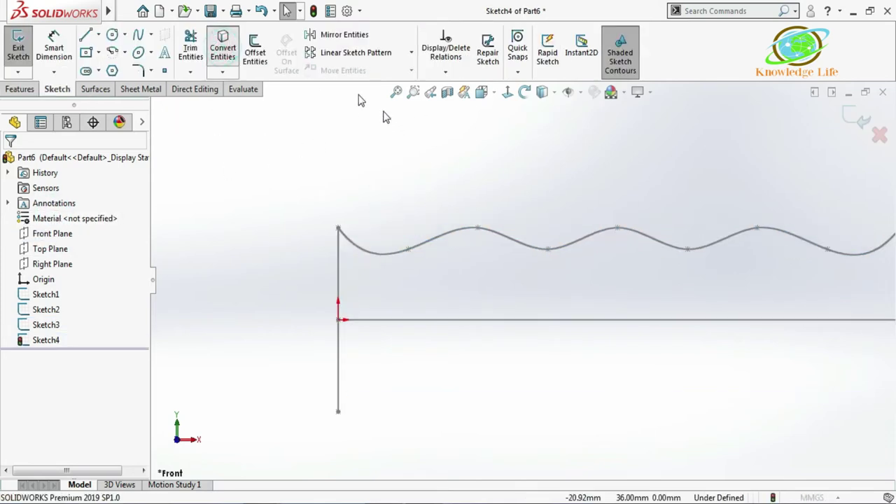
click(420, 246)
click(443, 320)
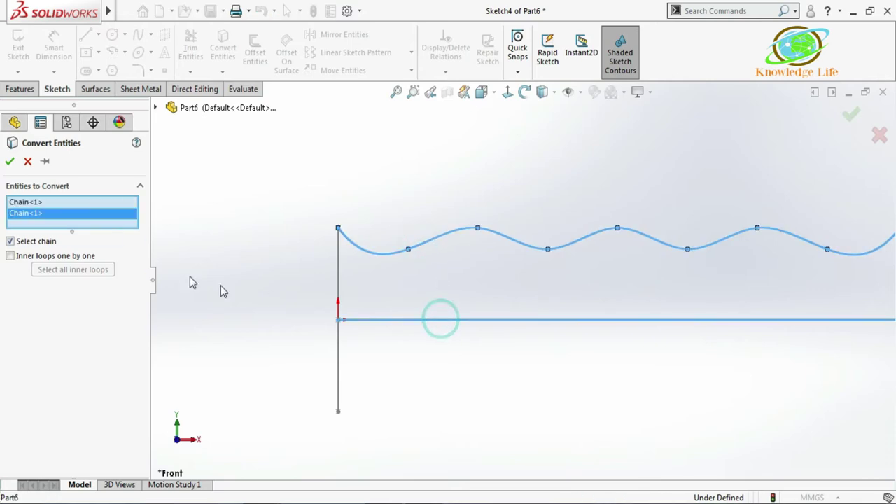
click(9, 165)
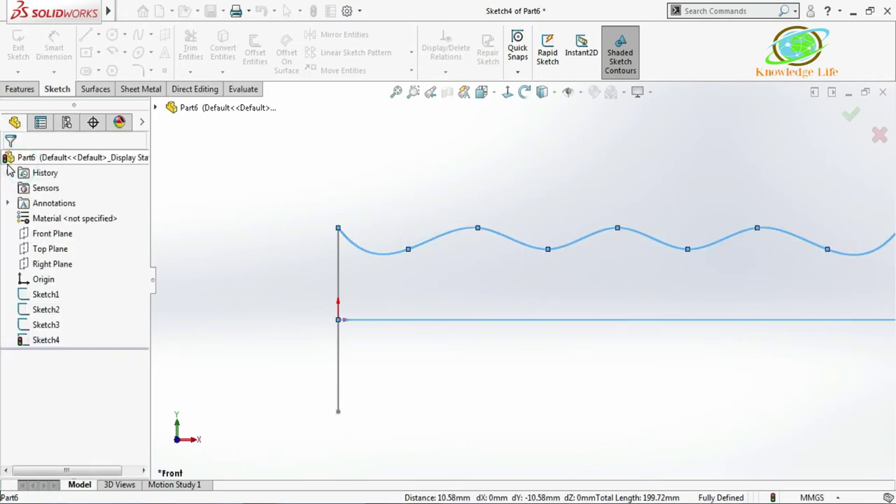
Step: Make the copied line construction geometry and mirror the wavy curve across it
click(501, 320)
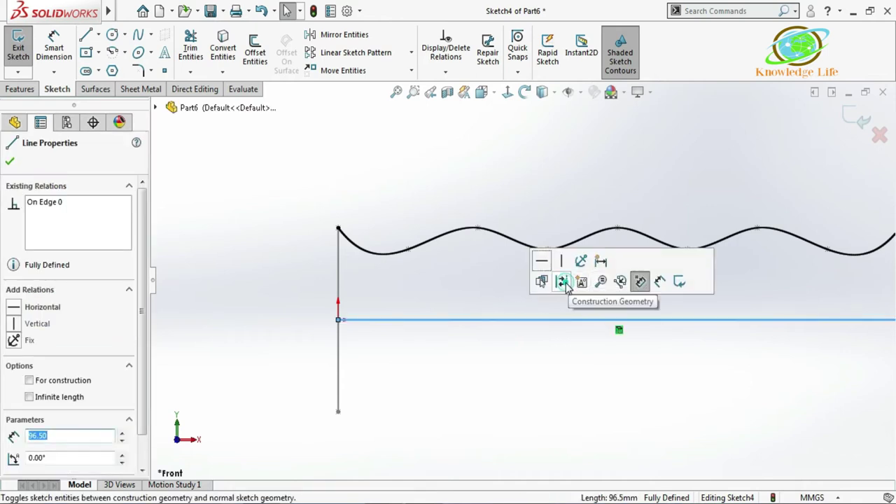
click(566, 280)
click(551, 190)
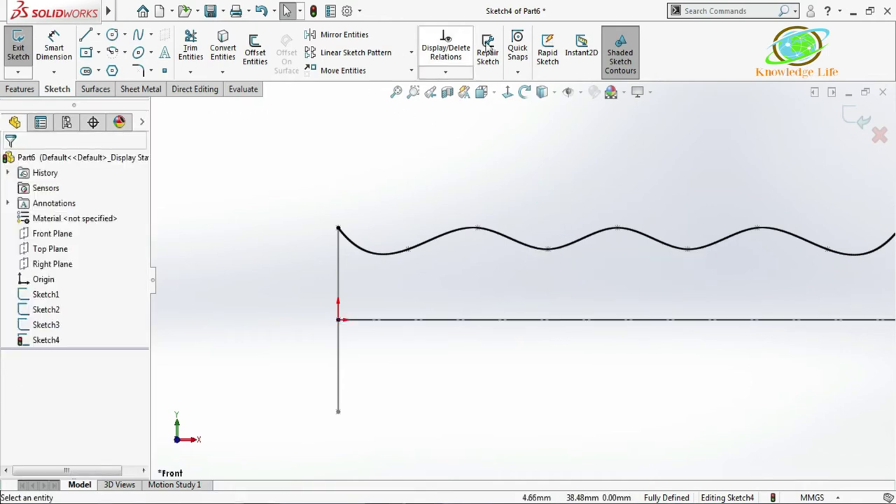
click(329, 34)
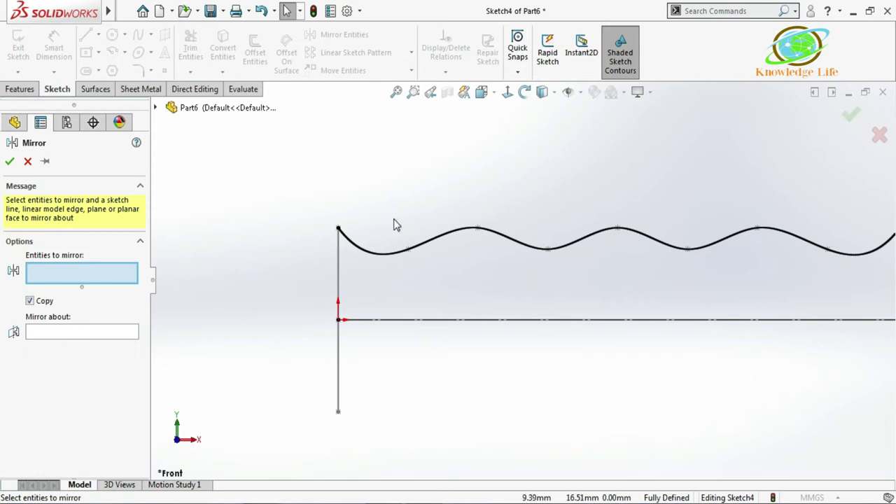
click(421, 253)
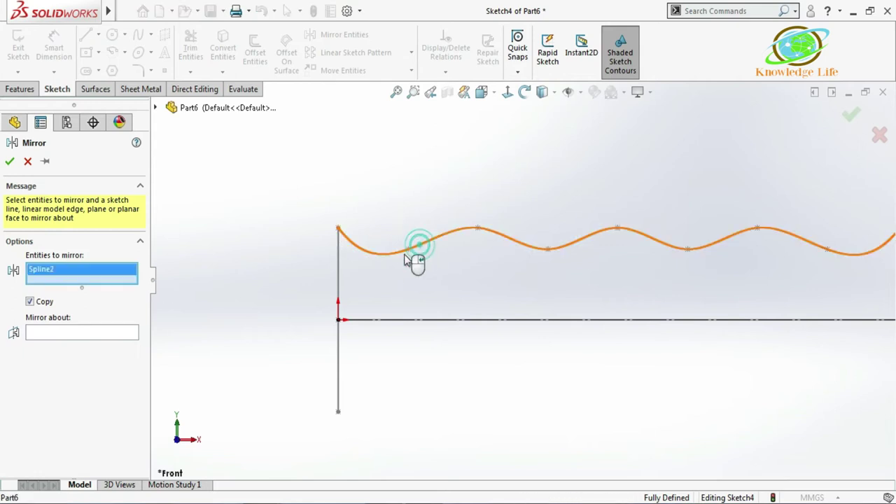
click(109, 333)
click(472, 321)
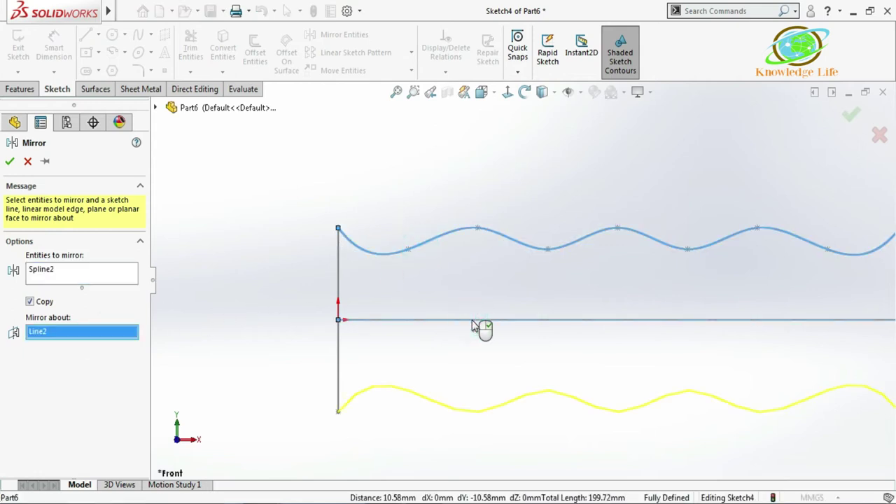
click(9, 162)
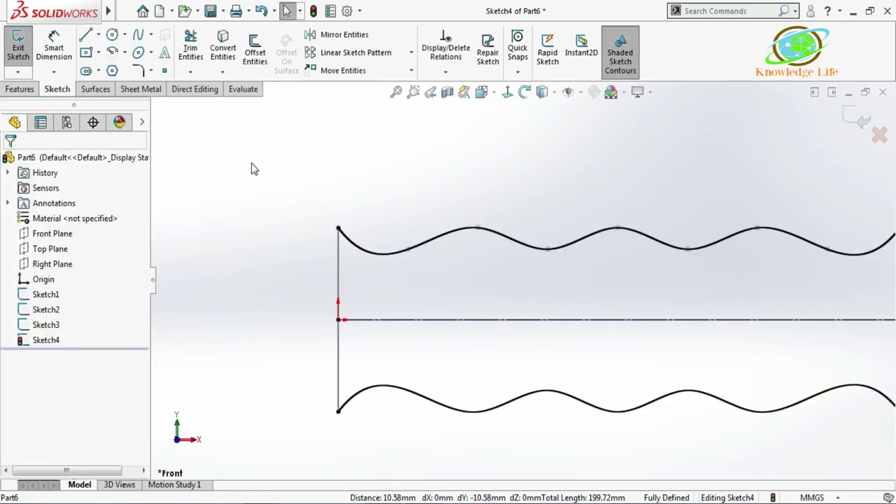
Step: Exit the sketch and orbit the view to show both wavy curves in 3-D
click(462, 234)
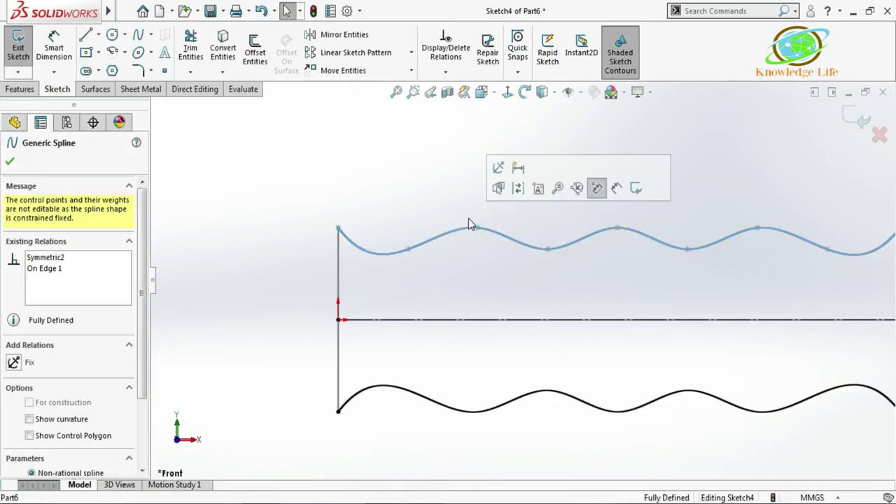
click(498, 163)
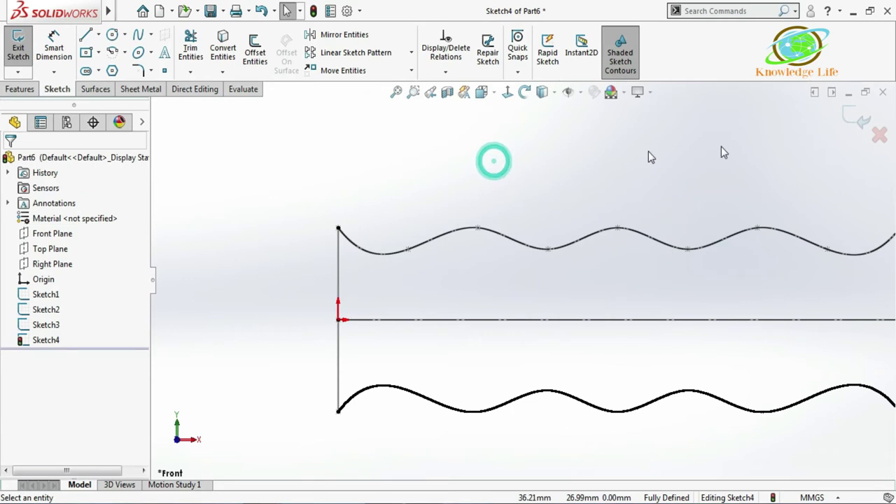
click(855, 119)
key(z)
mouse_move(620, 206)
middle_down()
mouse_move(644, 219)
mouse_move(630, 222)
mouse_move(621, 303)
mouse_move(554, 202)
middle_up()
click(542, 195)
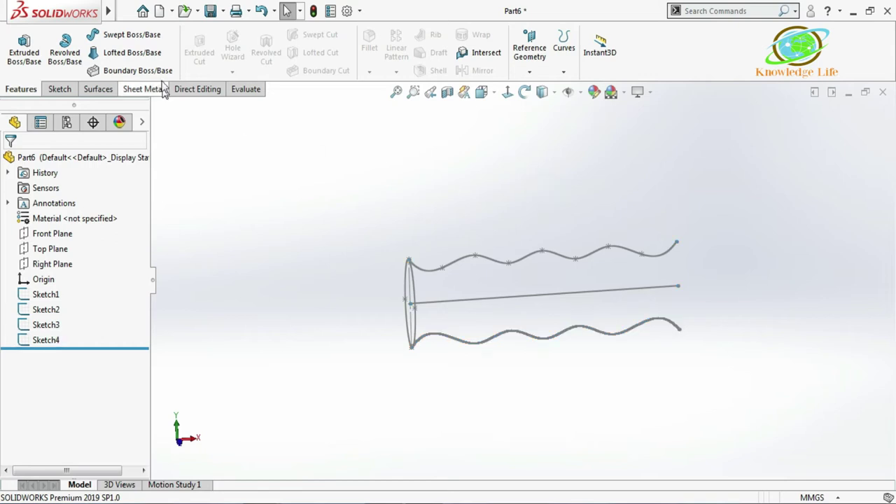
Step: Sweep the end circle along the straight centre line, using the upper and lower waves as guide curves
click(140, 42)
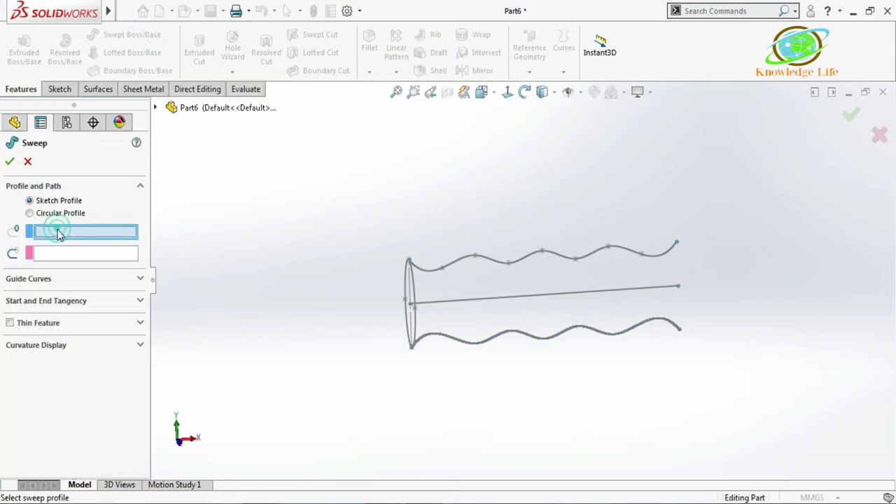
click(412, 290)
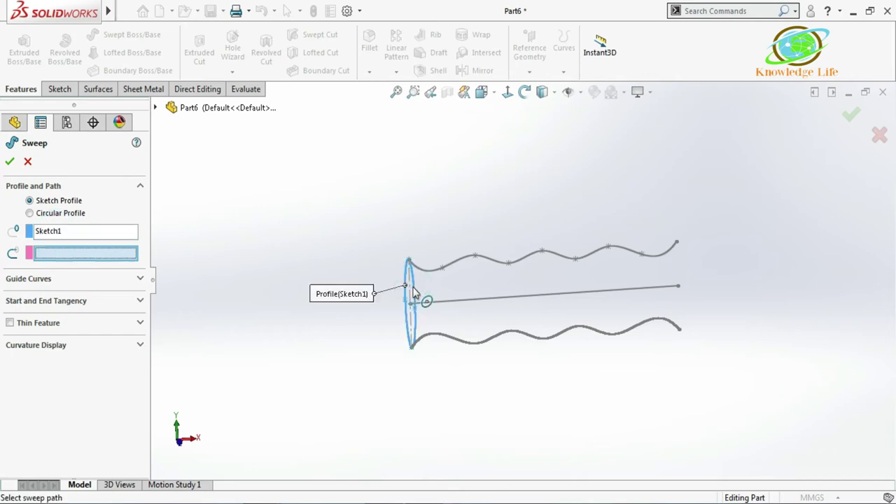
click(518, 300)
click(84, 280)
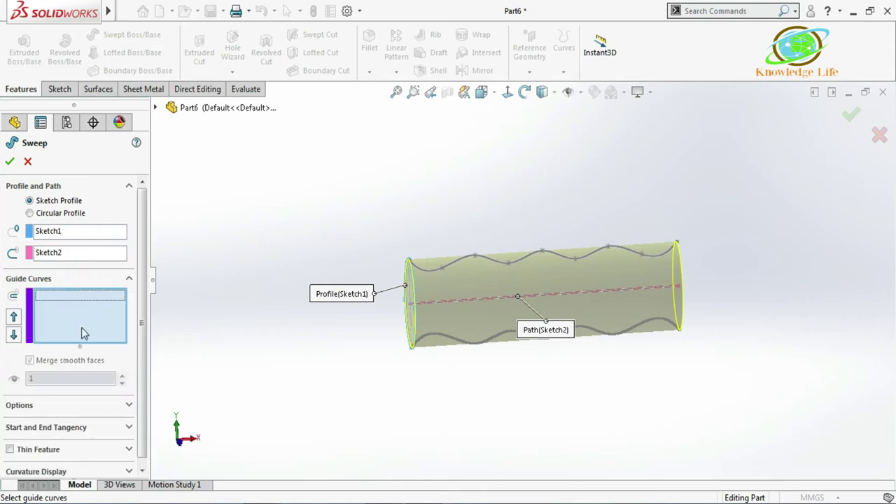
click(525, 258)
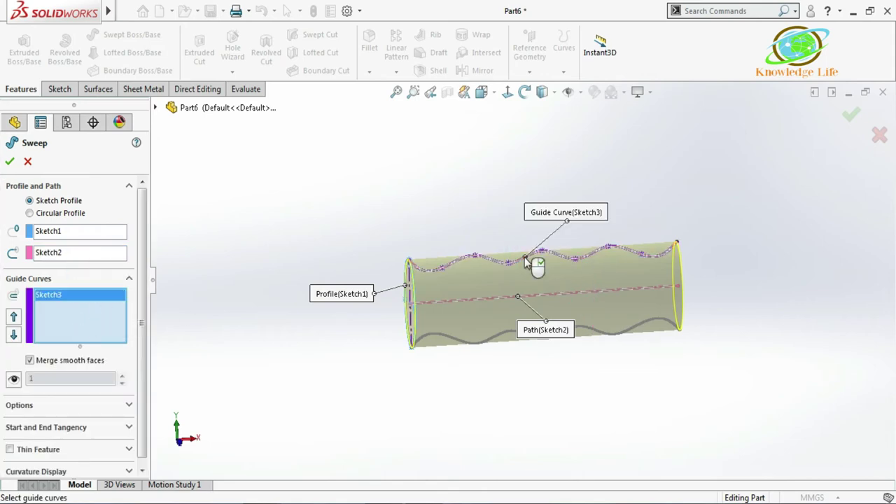
click(95, 317)
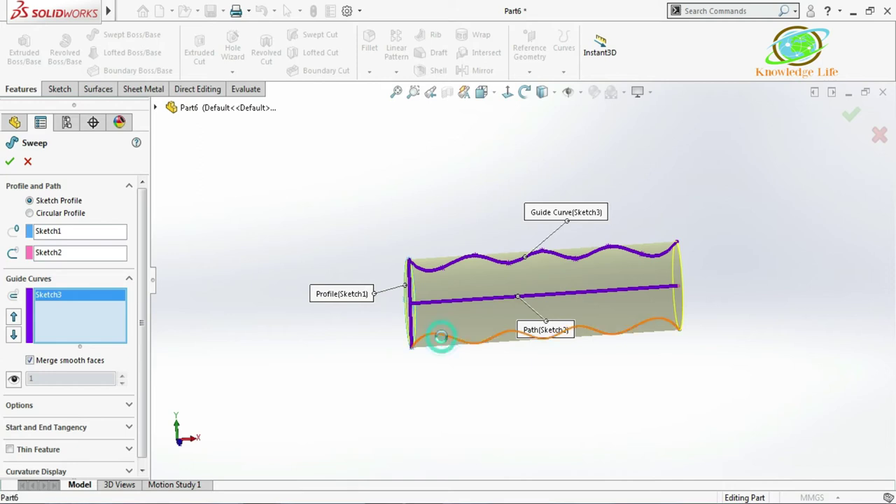
click(443, 339)
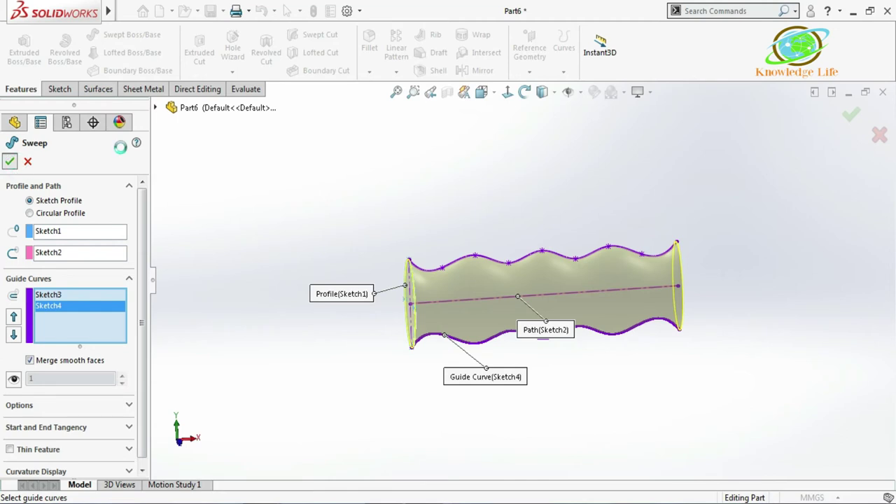
mouse_move(521, 168)
middle_down()
mouse_move(554, 210)
mouse_move(612, 180)
mouse_move(510, 180)
mouse_move(548, 201)
middle_up()
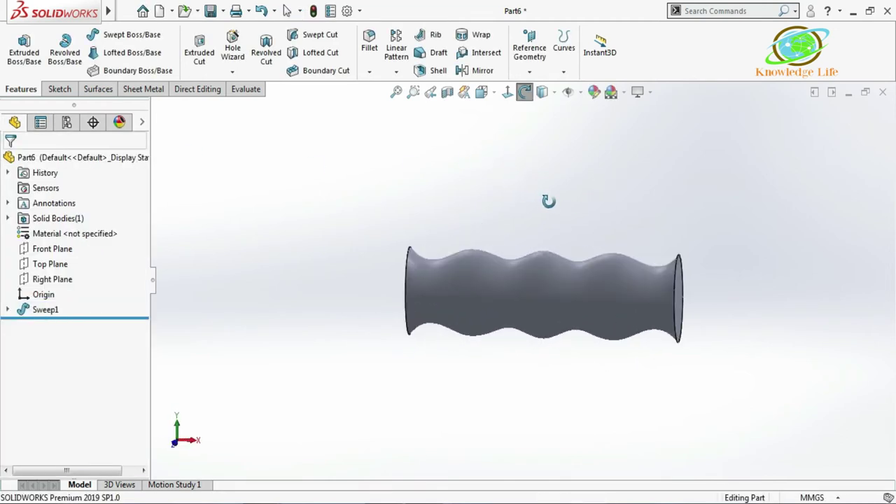
key(Escape)
middle_drag(690, 294, 621, 142)
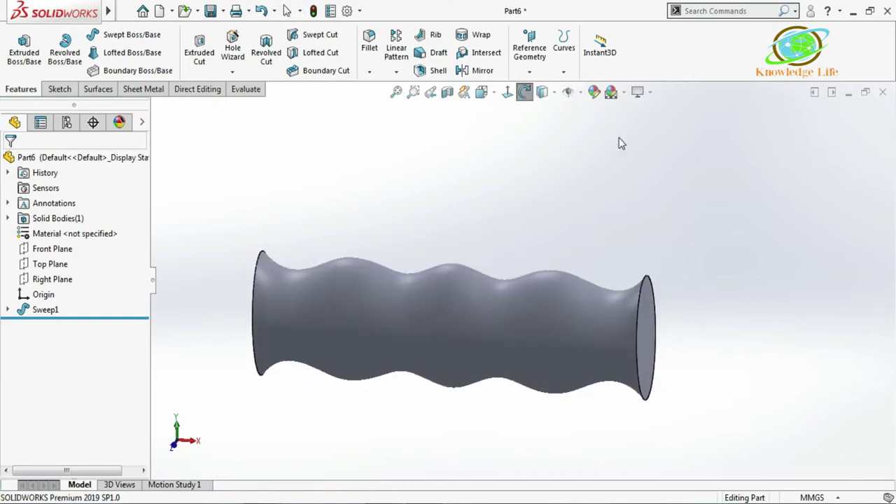
Step: Fillet the handle's right end edge with a 3 mm radius
click(377, 44)
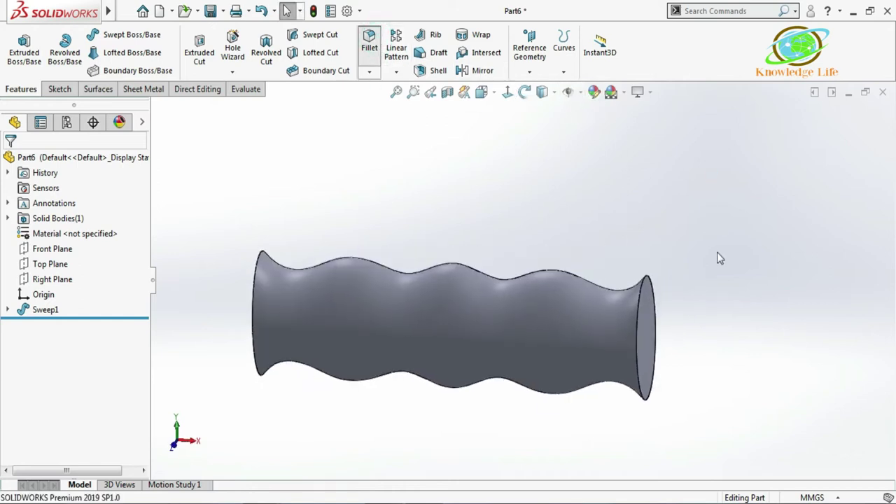
click(637, 313)
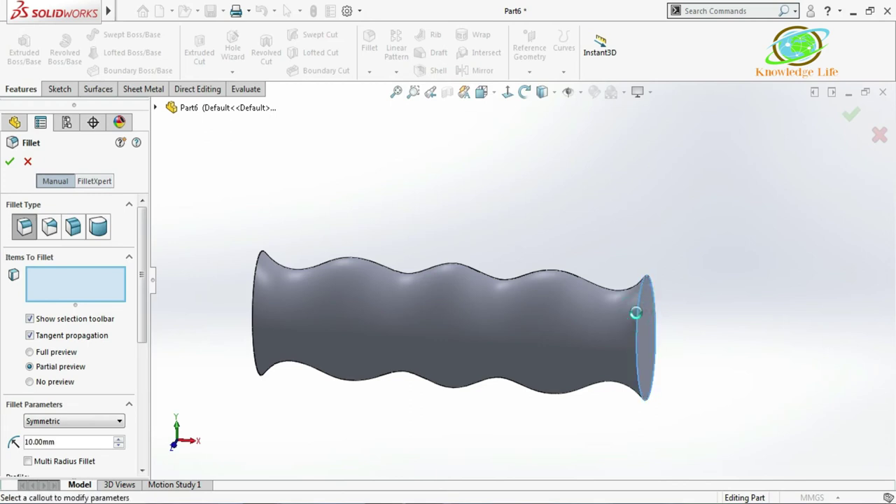
click(642, 324)
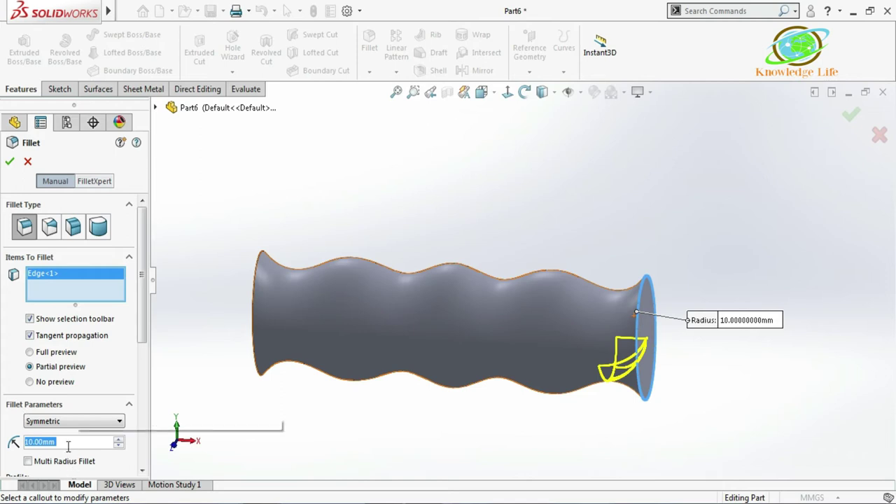
text(3)
click(231, 238)
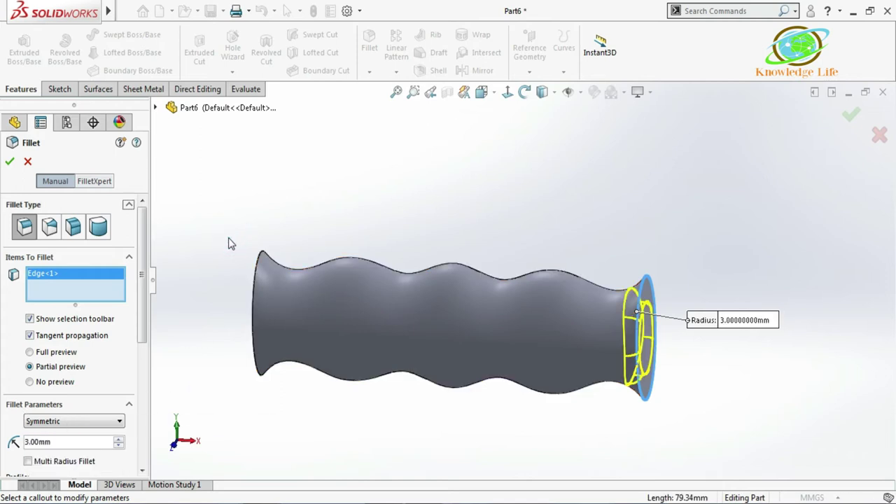
scroll(228, 182, down, 2)
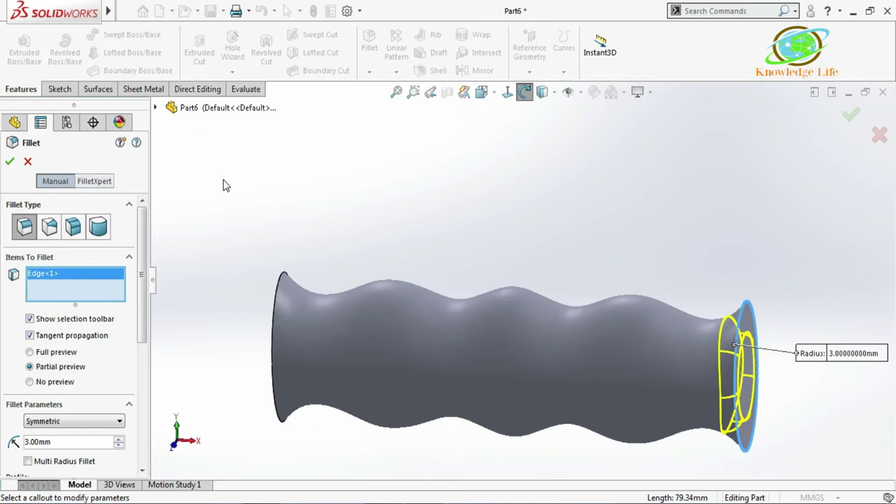
click(12, 161)
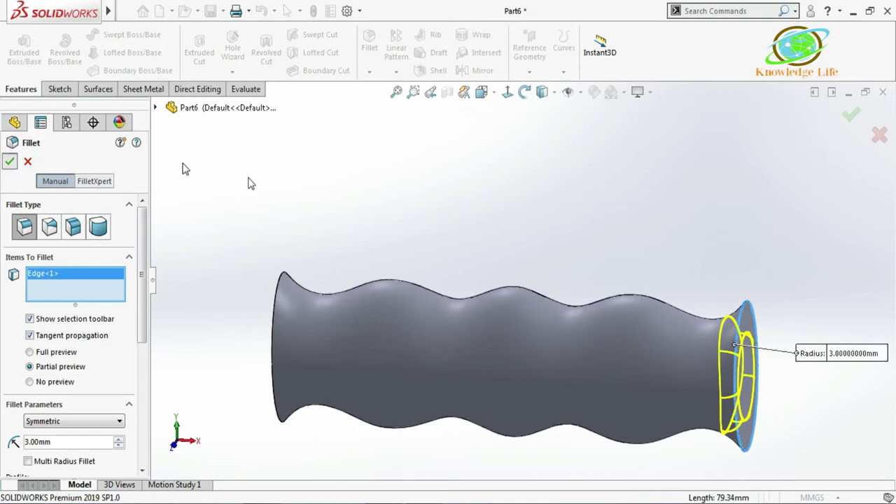
mouse_move(544, 224)
middle_down()
mouse_move(647, 238)
mouse_move(494, 392)
mouse_move(464, 285)
middle_up()
Step: Start a sketch on the handle's flared end face, viewed normal, with its outline converted in
click(464, 285)
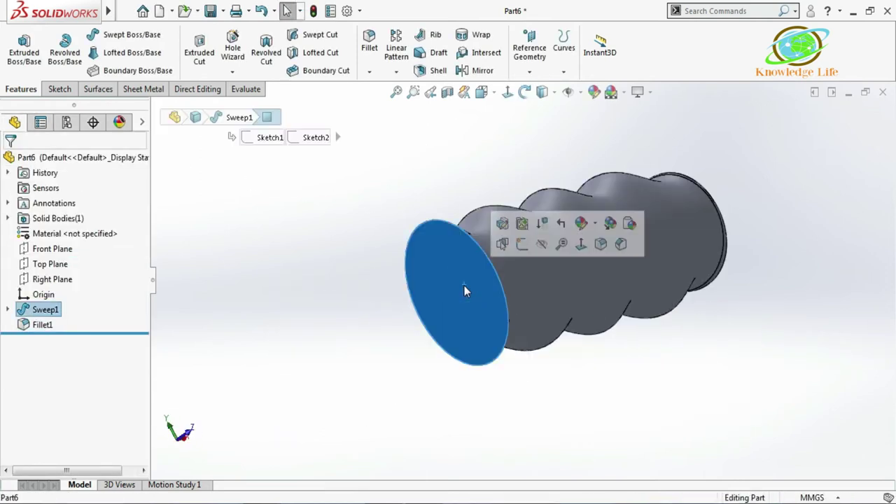
click(521, 244)
click(507, 93)
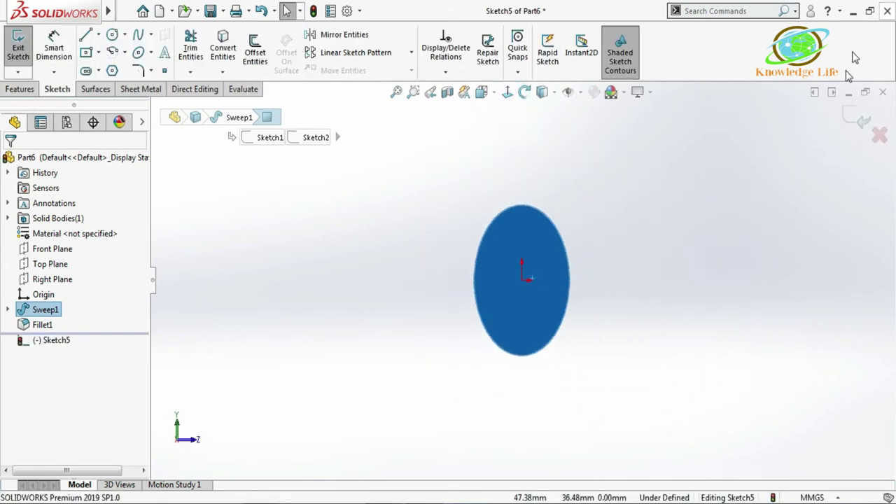
click(223, 46)
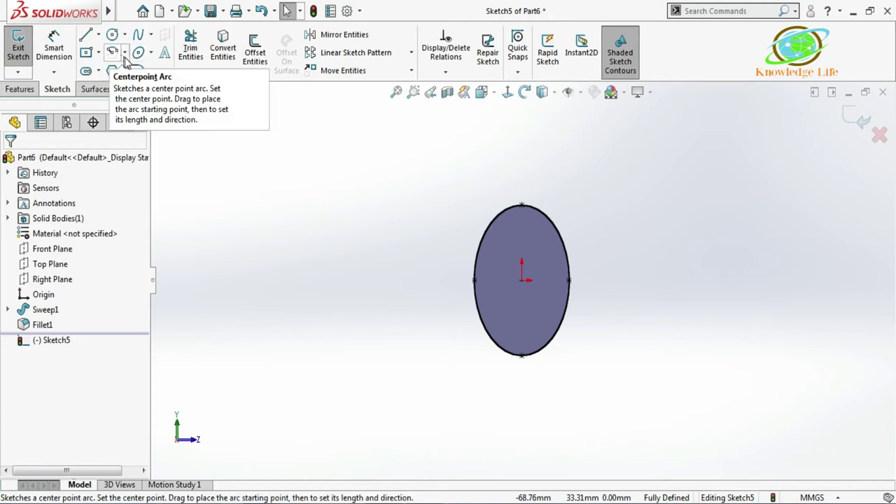
Step: Draw an outer ellipse centred on the origin and make its left point horizontal with the centre
click(138, 52)
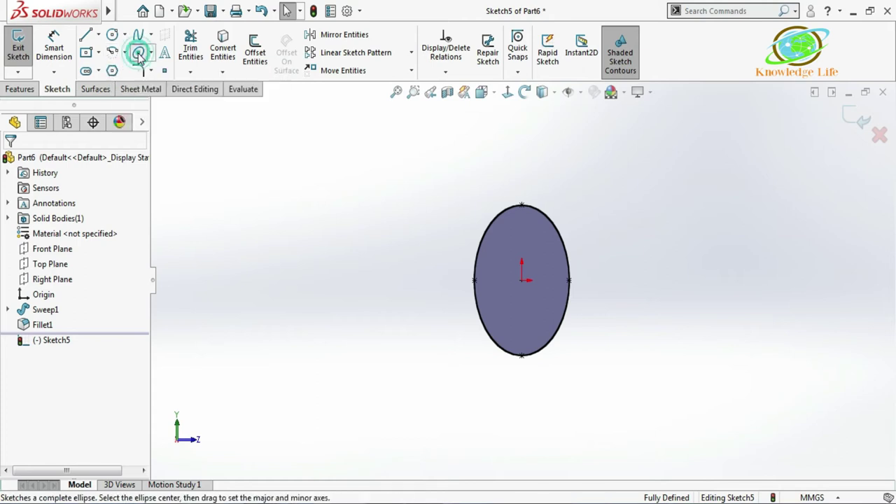
click(521, 280)
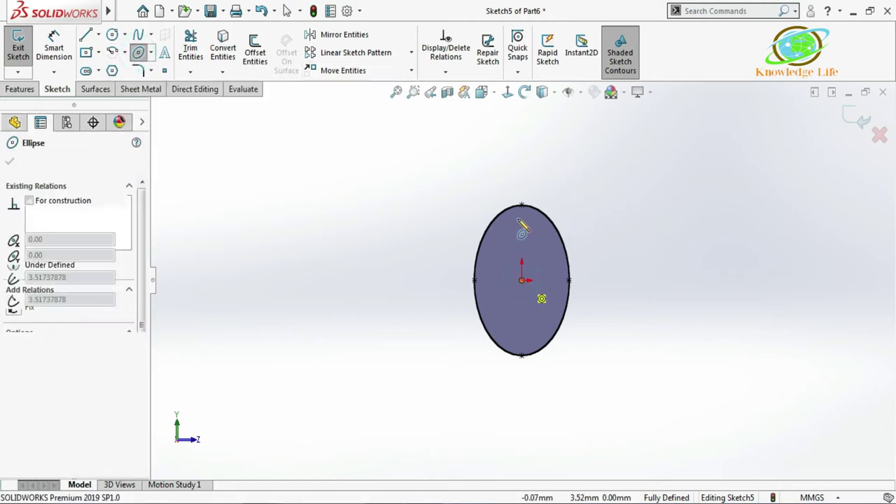
click(521, 187)
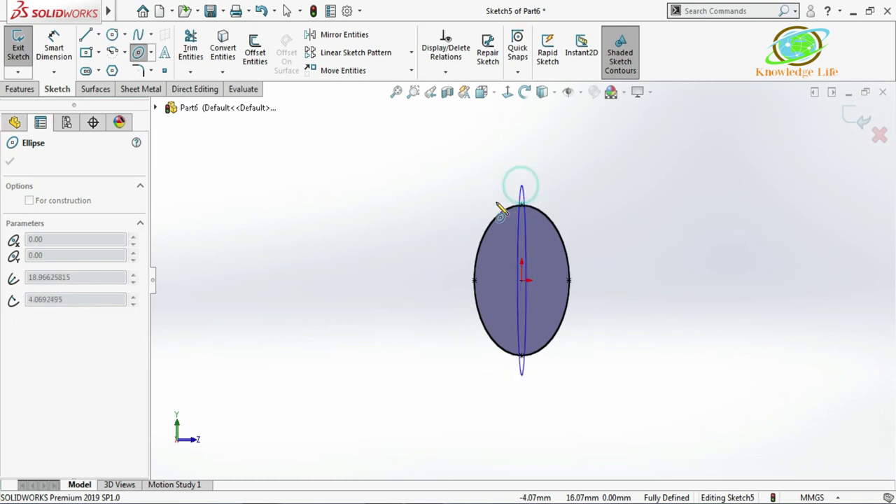
click(448, 225)
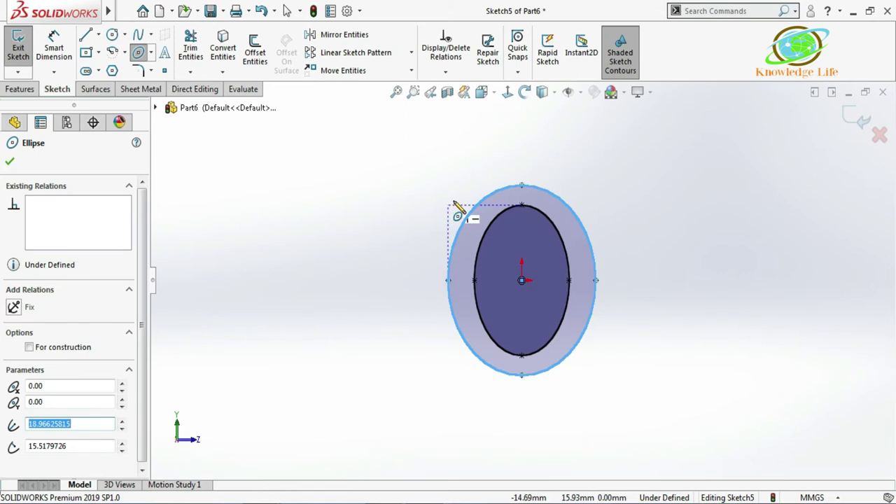
key(Escape)
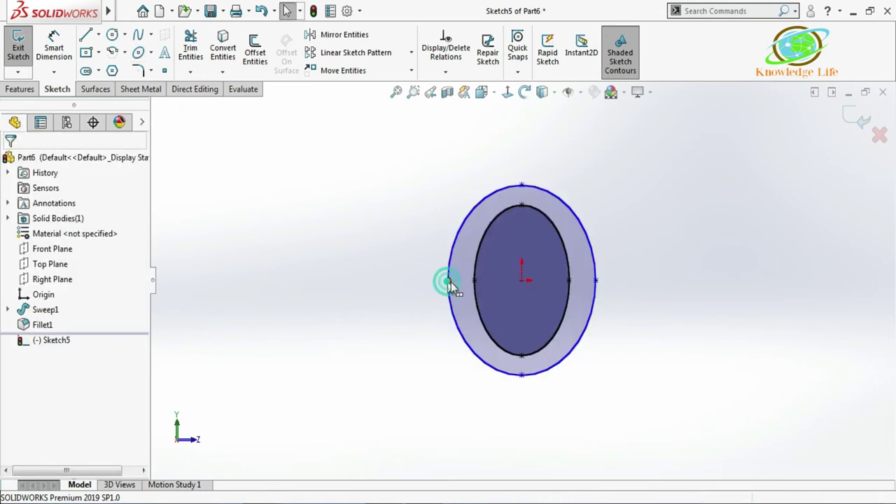
click(448, 281)
ctrl+click(522, 280)
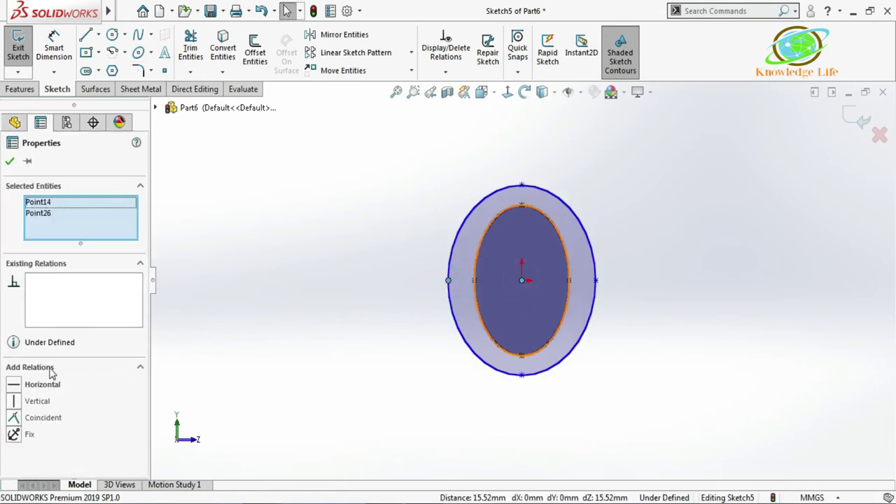
click(10, 163)
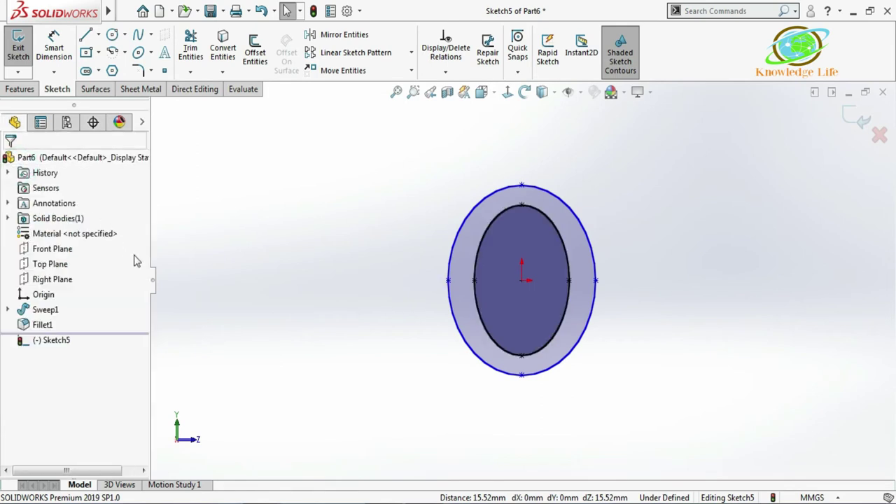
Step: Dimension the ellipse centre to its right vertex as 11.25 mm
click(54, 43)
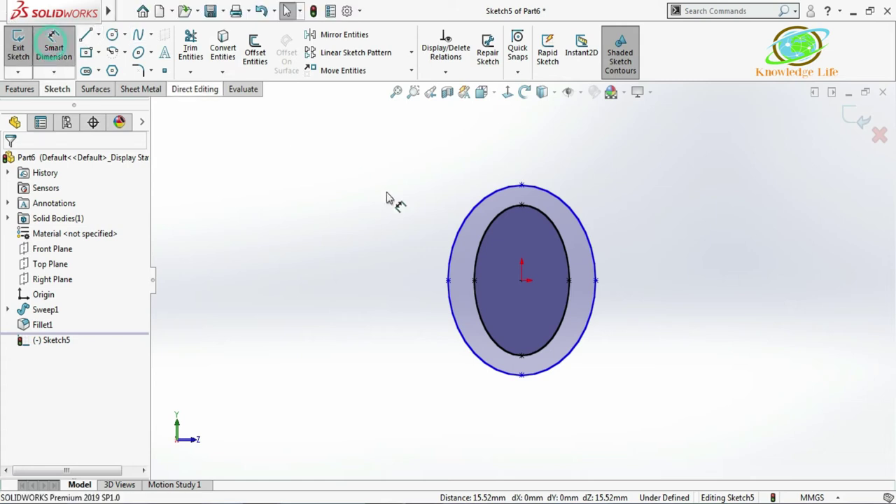
click(521, 281)
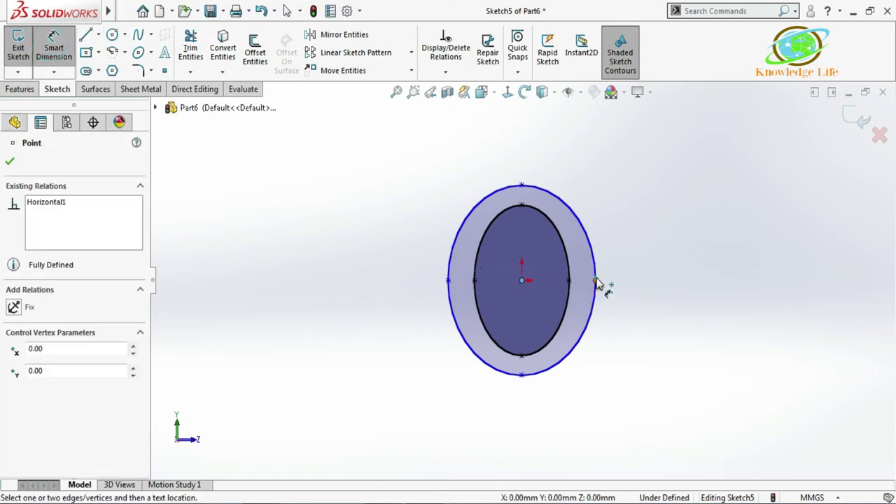
click(595, 281)
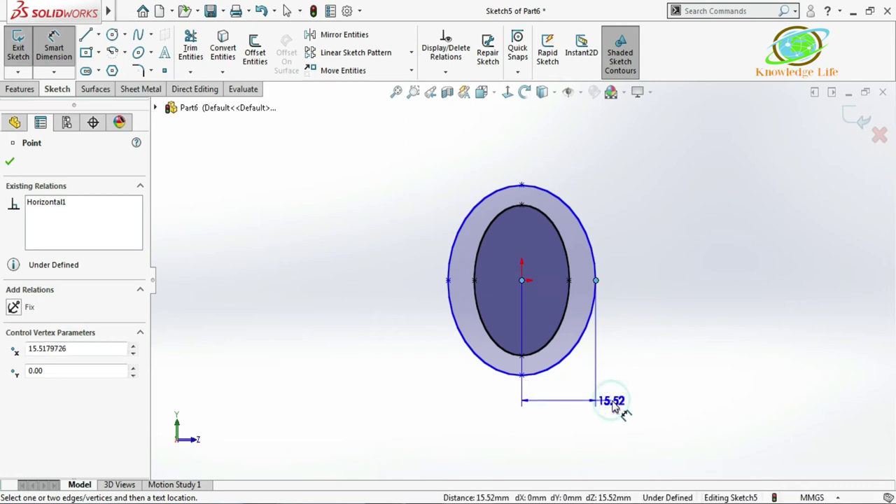
click(613, 408)
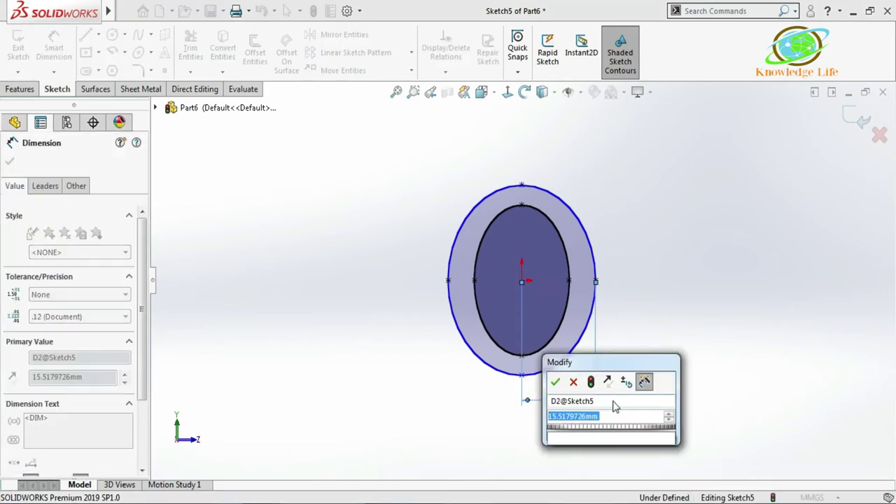
text(11.25)
key(Return)
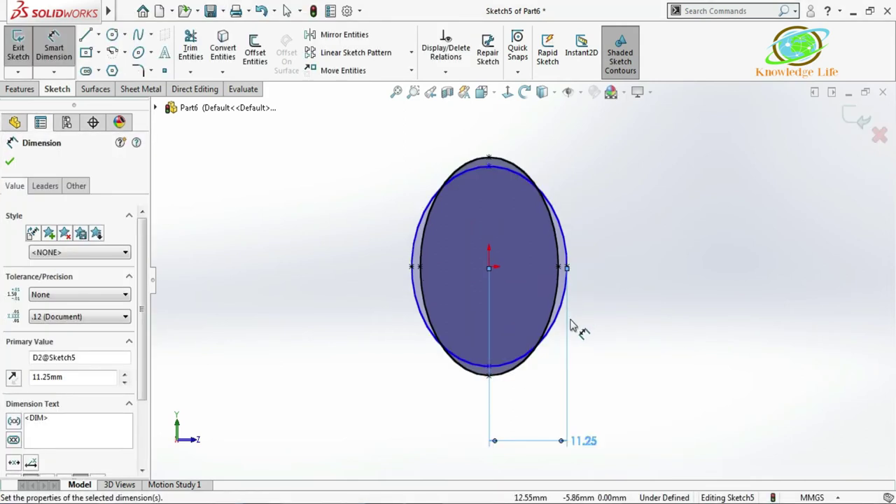
Step: Dimension the ellipse centre to its bottom point as 19 mm
click(489, 367)
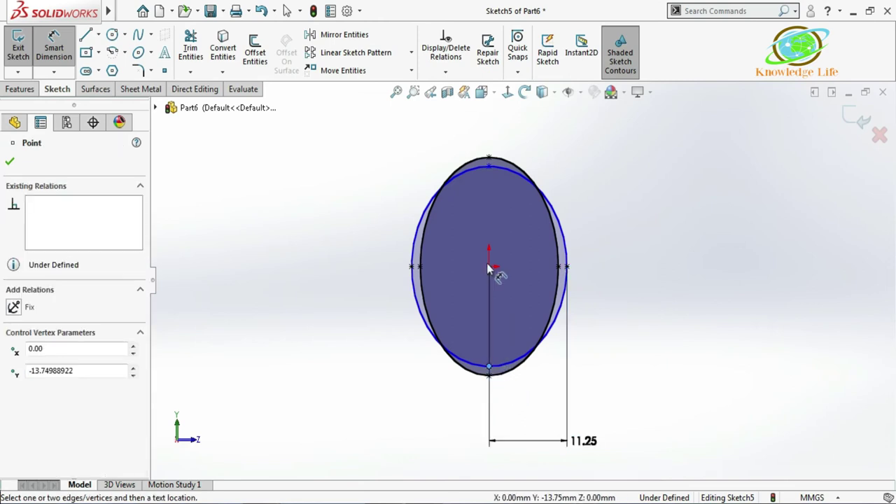
click(489, 269)
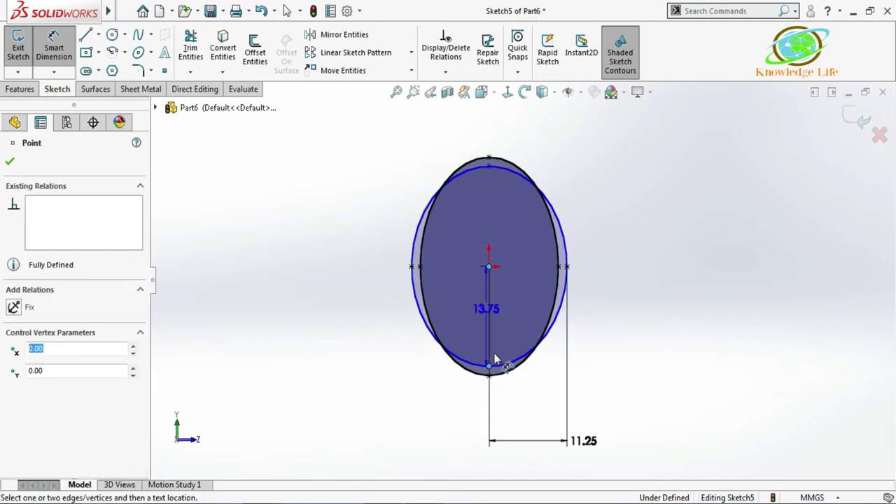
click(389, 325)
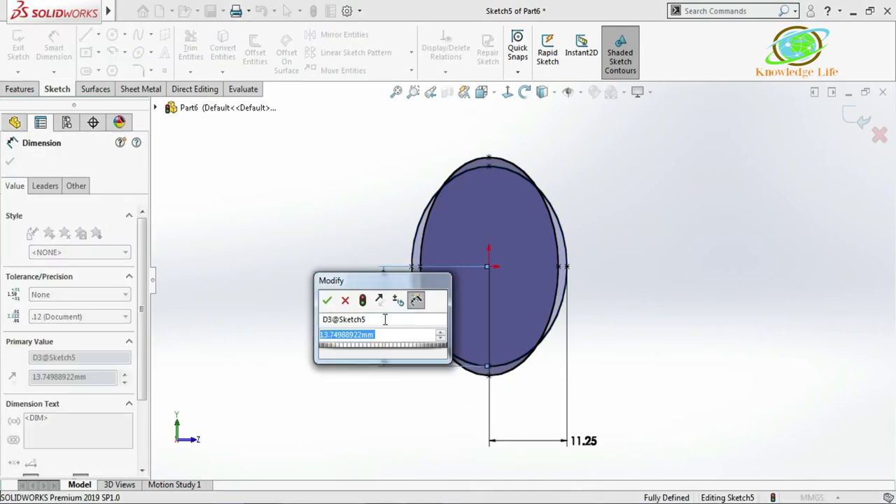
text(1)
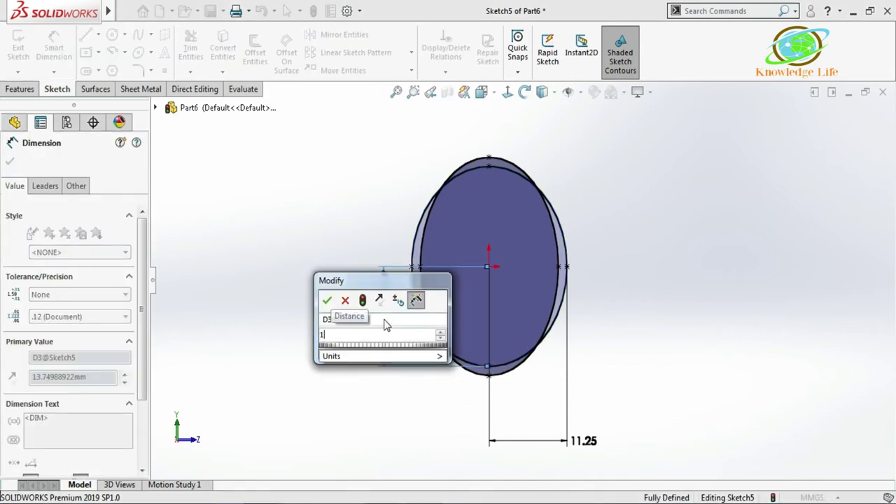
text(9)
key(Return)
scroll(476, 137, down, 3)
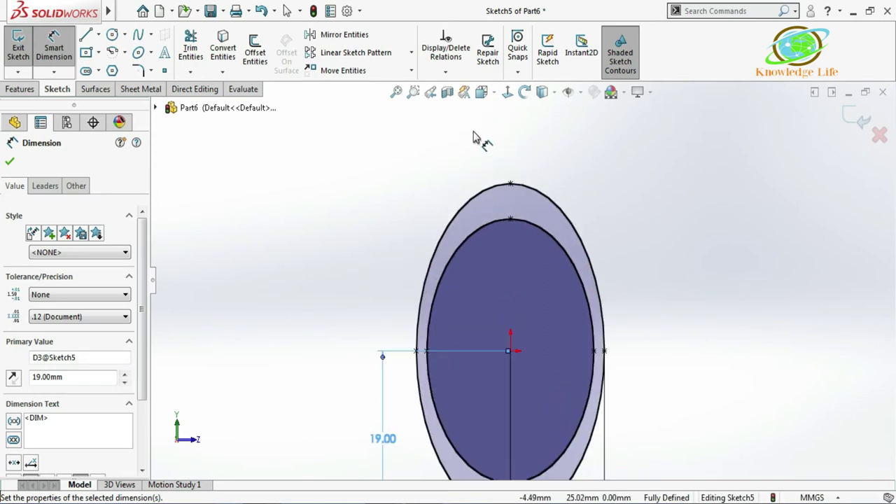
key(Escape)
scroll(420, 123, up, 1)
key(Escape)
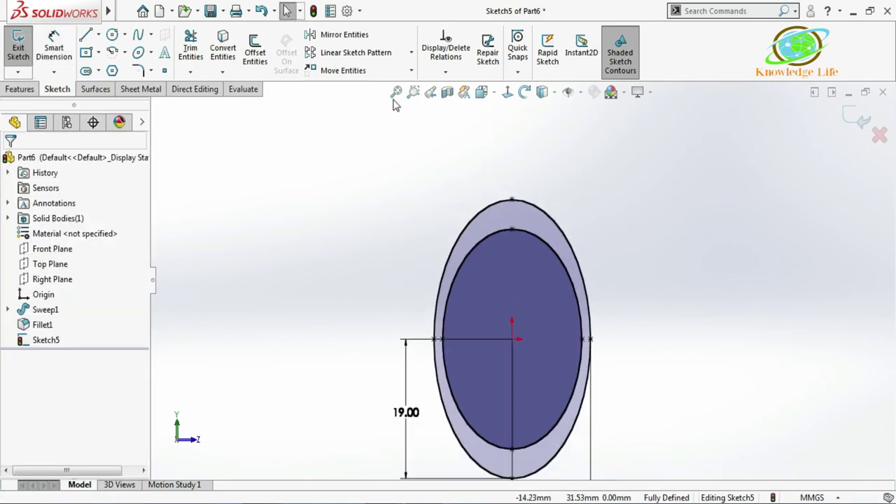
Step: Draw a circle above the ellipse and dimension it as radius 7.6 mm
click(112, 34)
click(512, 148)
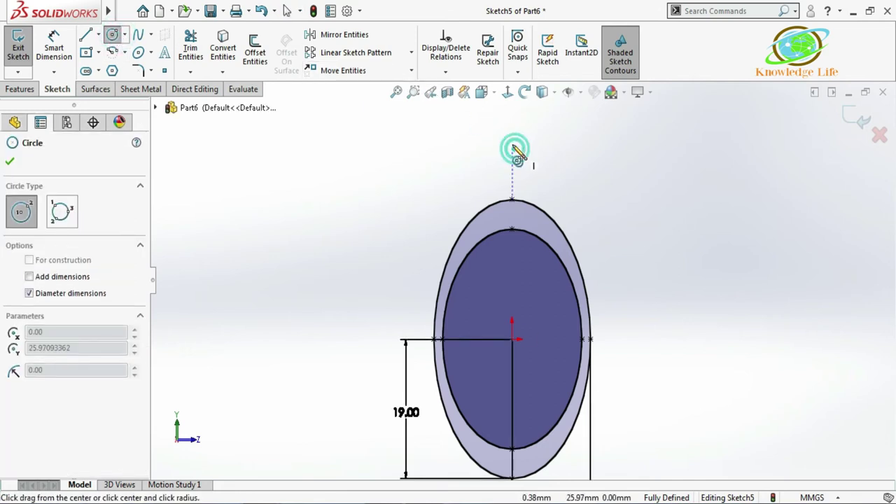
click(493, 126)
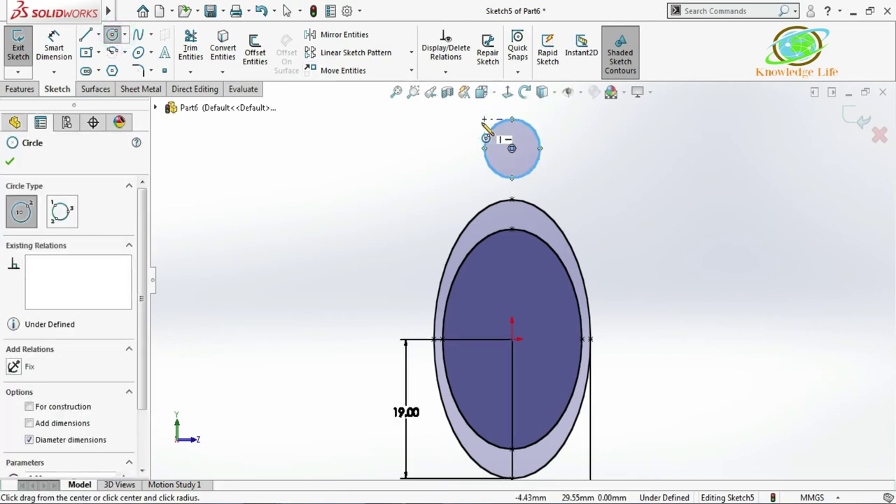
key(Escape)
click(54, 49)
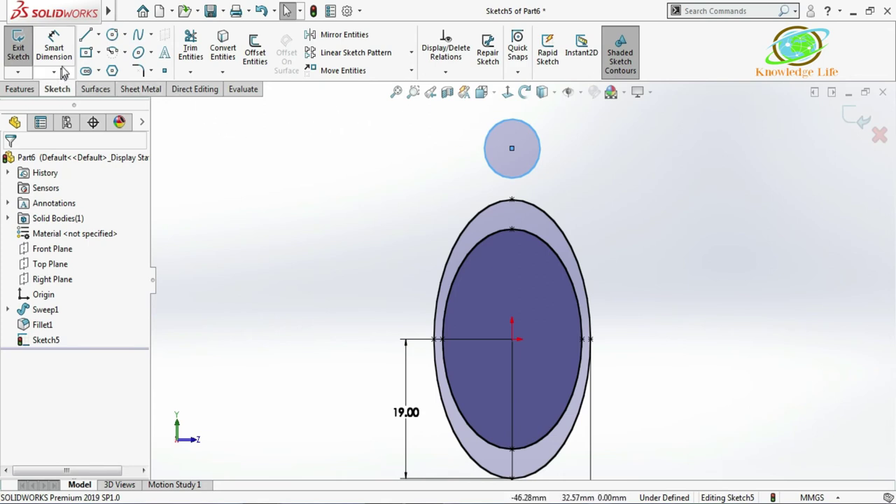
click(46, 188)
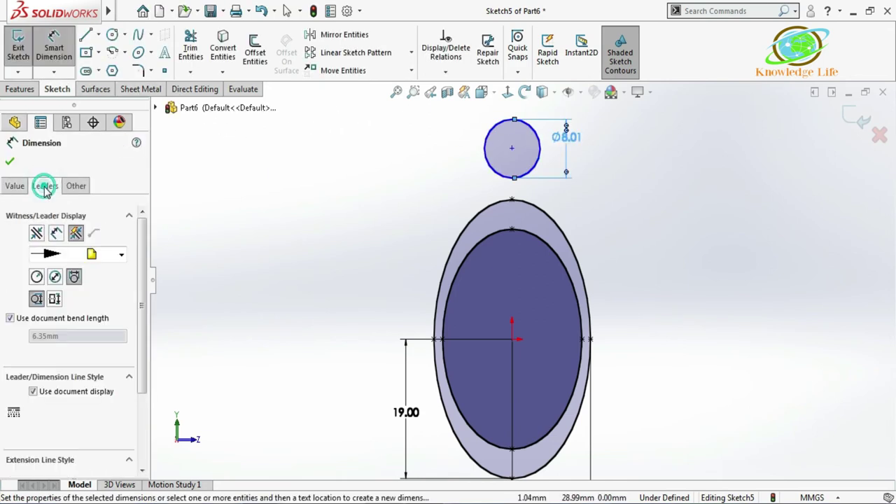
click(37, 276)
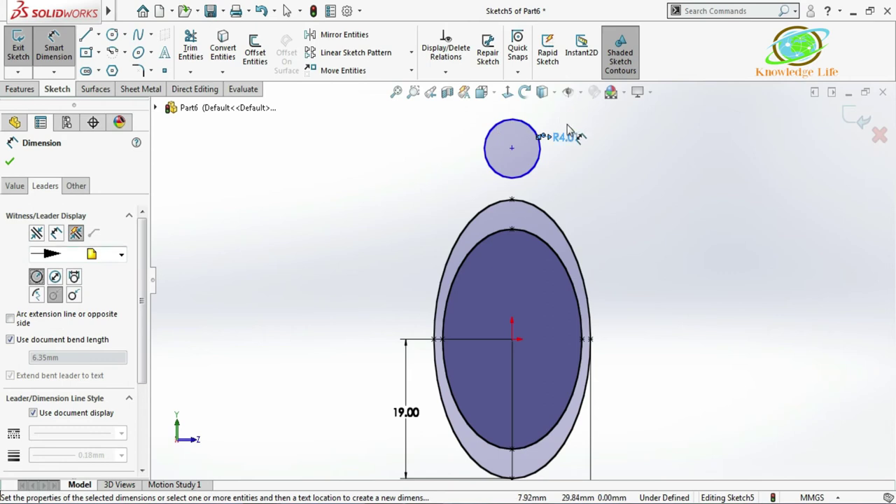
double_click(562, 136)
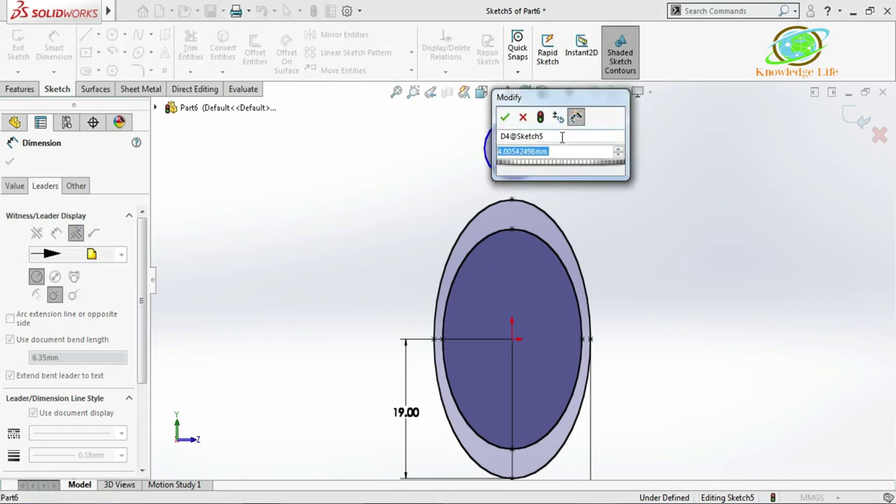
text(7.)
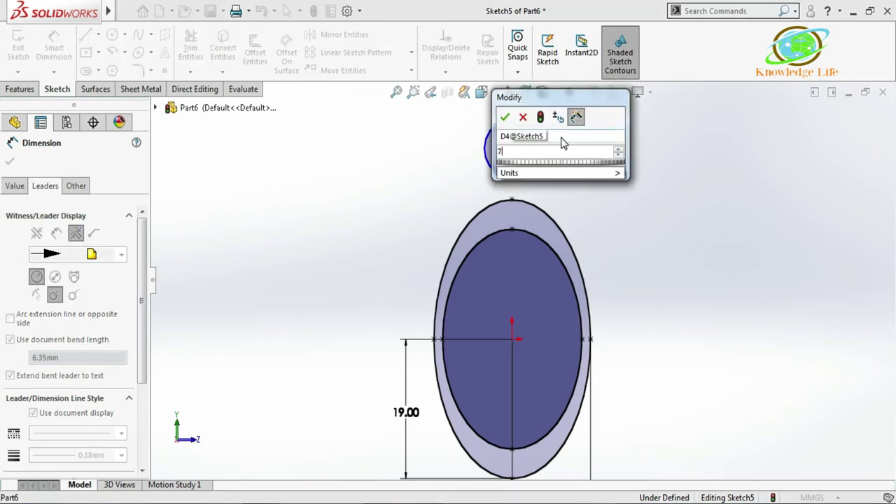
text(6)
key(Return)
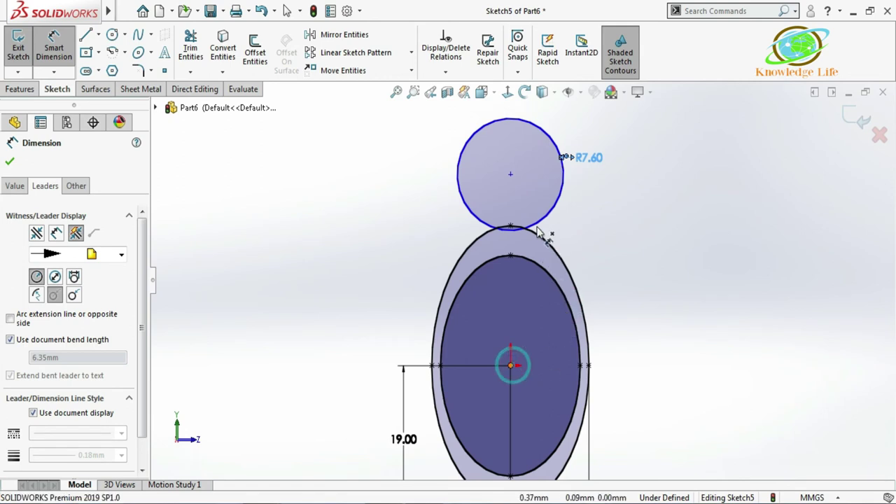
Step: Set the circle centre 25.3 mm from the origin and make the two centres vertical
click(510, 365)
click(511, 175)
click(634, 237)
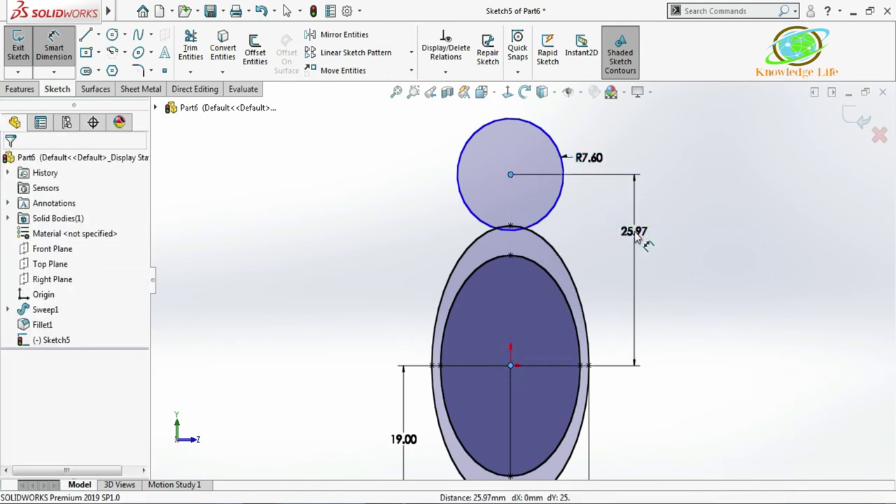
text(25)
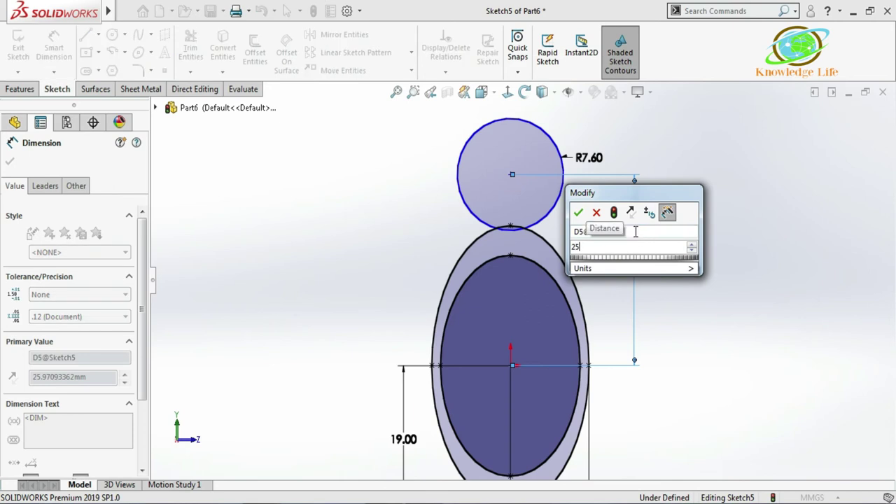
text(.3)
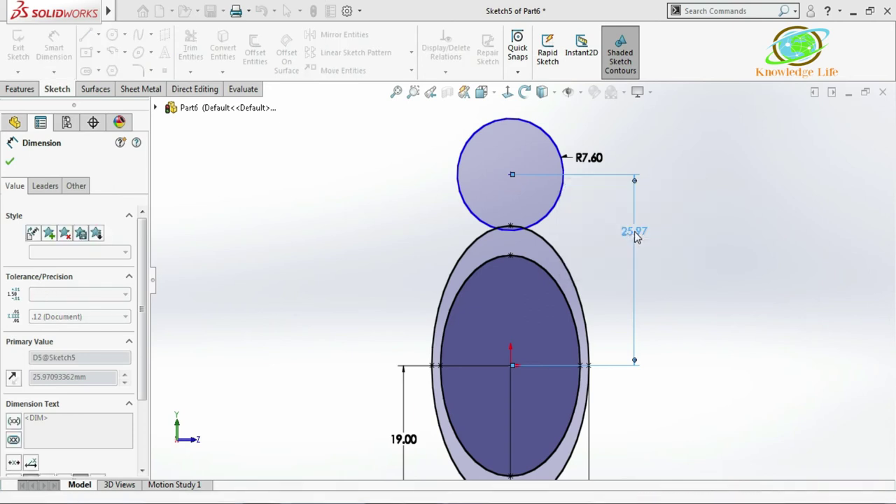
key(Return)
key(Escape)
key(Escape)
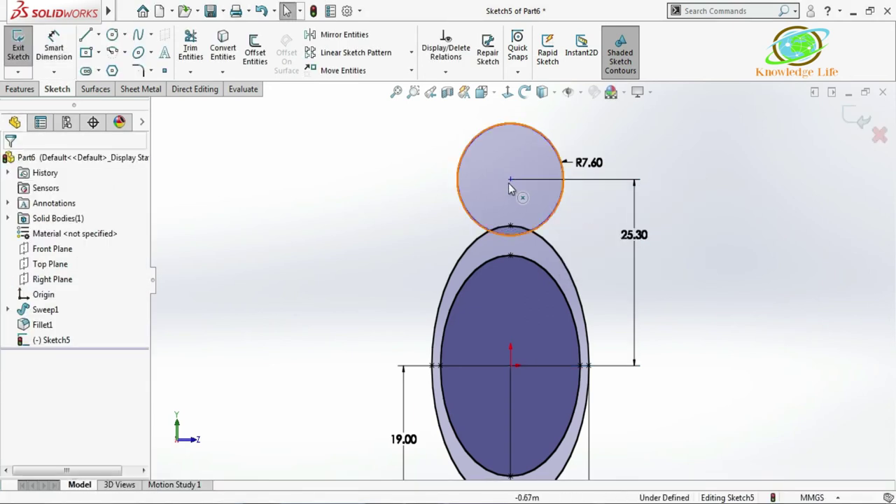
click(511, 180)
ctrl+click(510, 365)
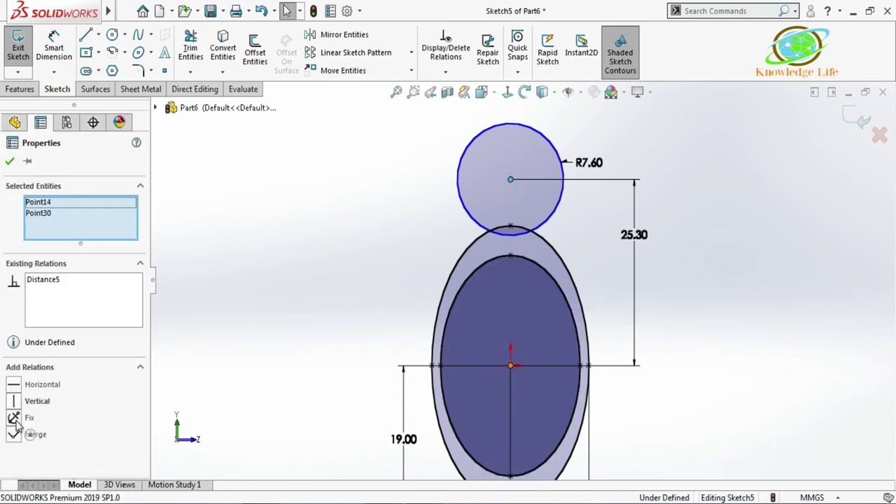
click(17, 402)
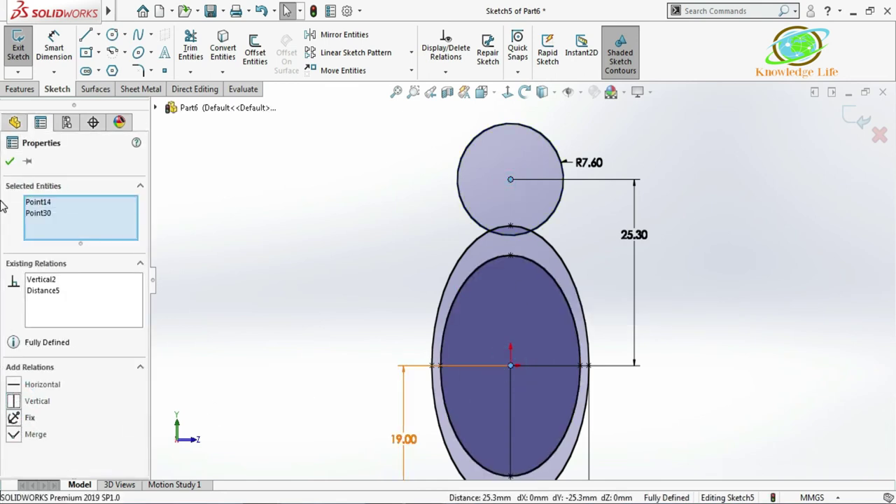
click(10, 163)
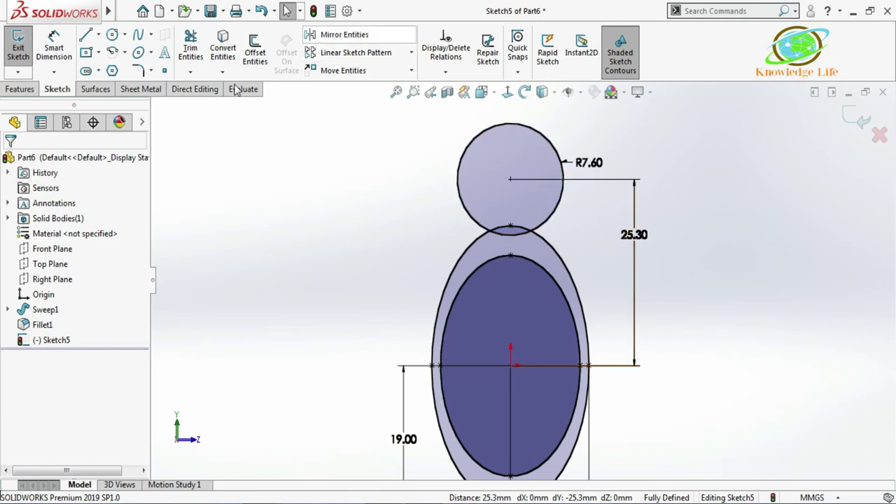
Step: Draw a circle left of the oval and give it an 18 mm diameter
click(113, 35)
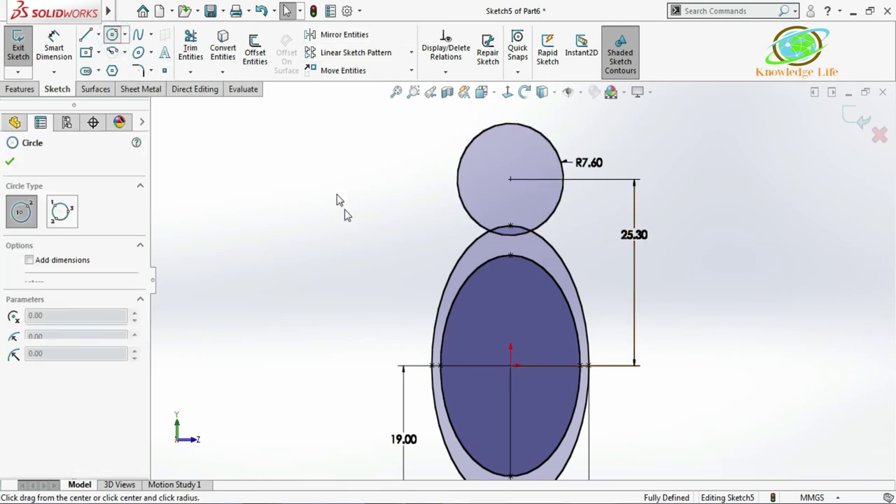
click(382, 365)
click(361, 345)
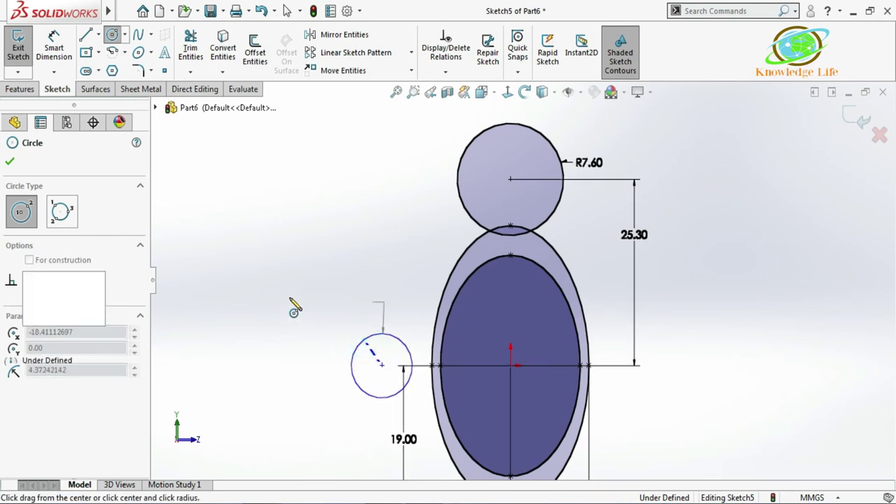
key(Escape)
key(d)
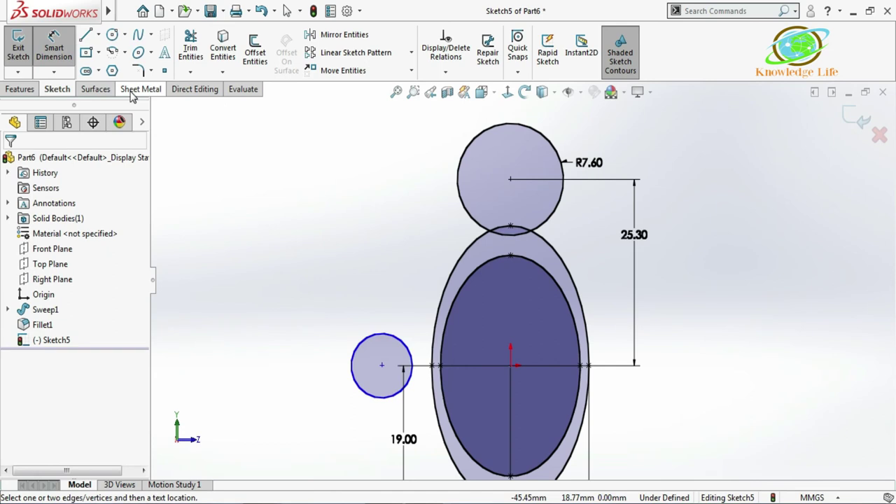
click(360, 343)
click(299, 293)
text(1)
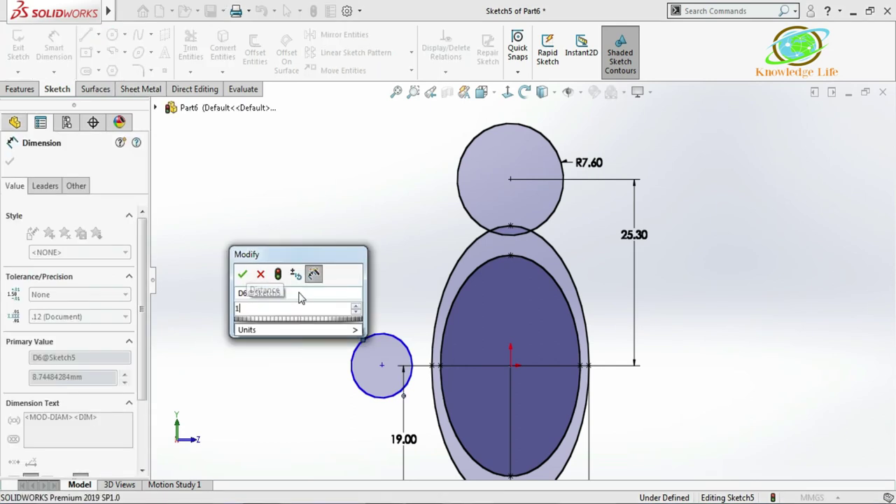
text(8)
key(Return)
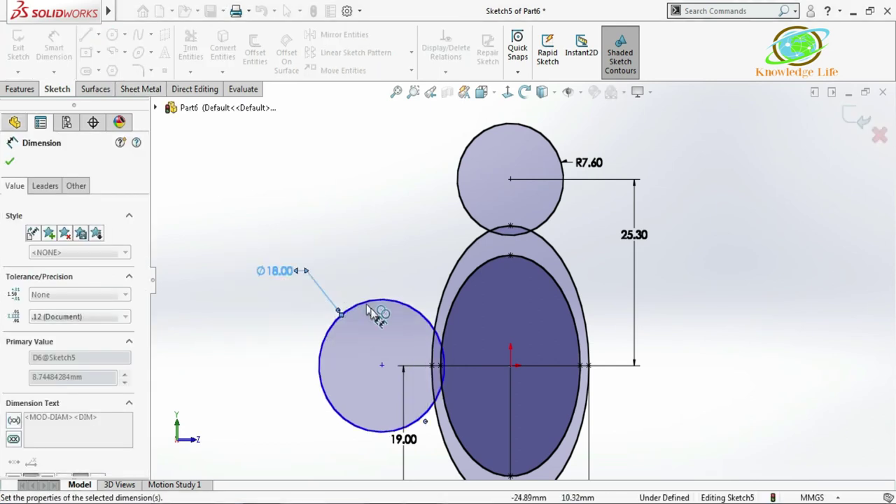
key(Escape)
key(Escape)
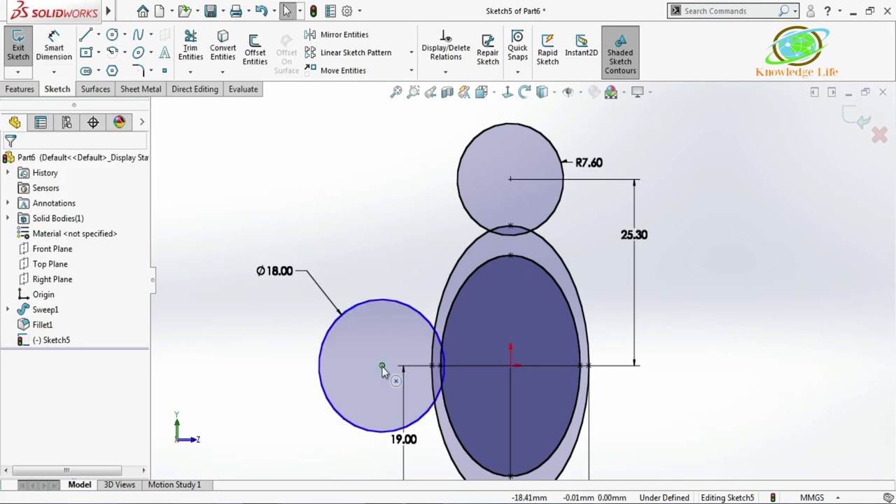
Step: Dimension the Ø18 circle's edge 25 mm from the oval's centre
click(381, 365)
ctrl+click(510, 365)
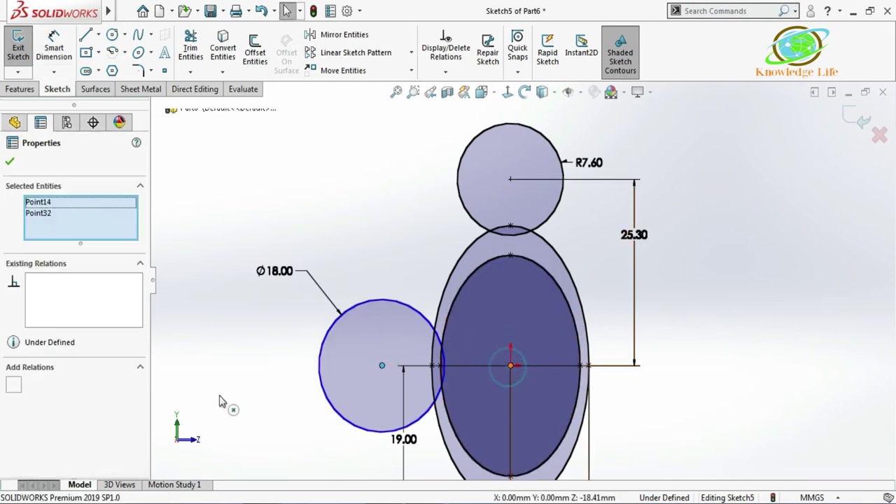
click(14, 390)
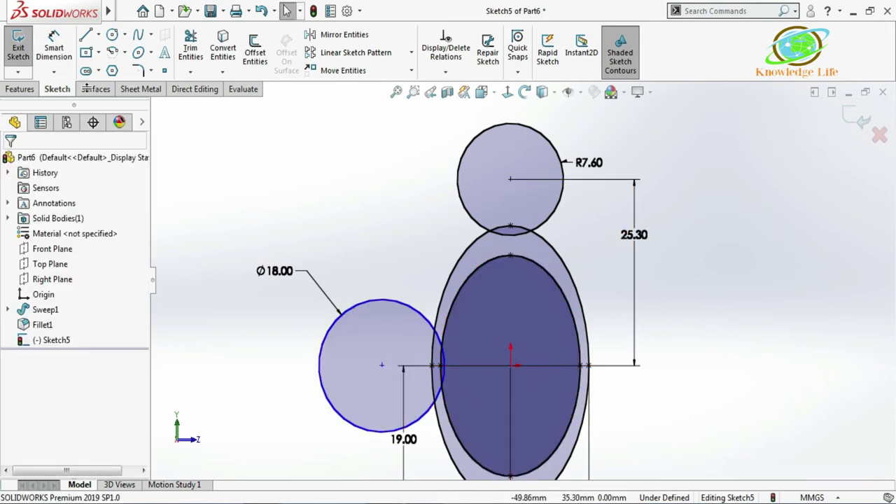
click(54, 40)
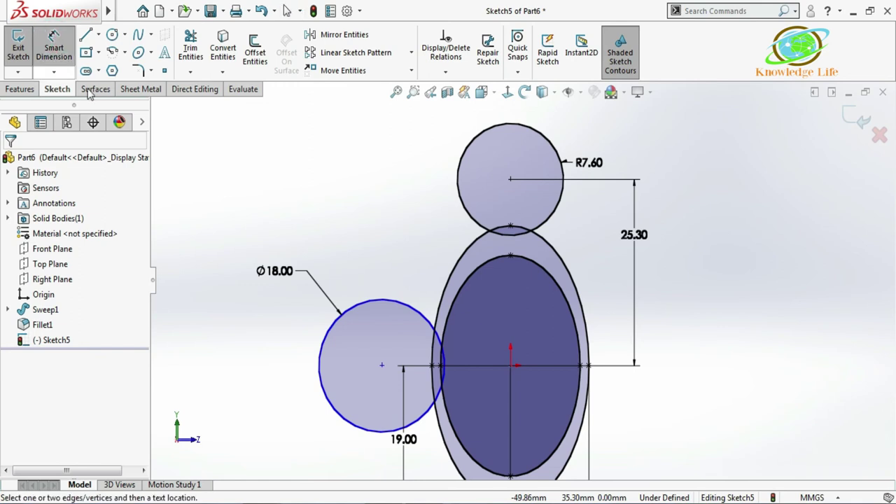
click(319, 371)
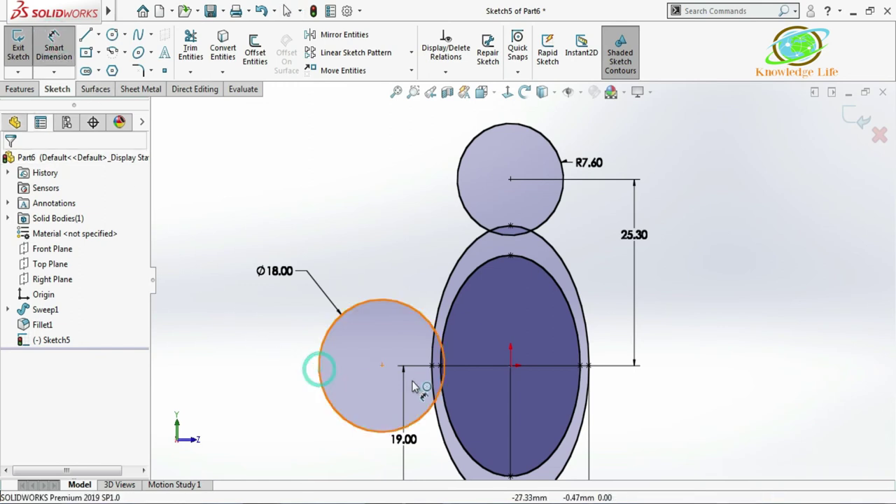
click(511, 365)
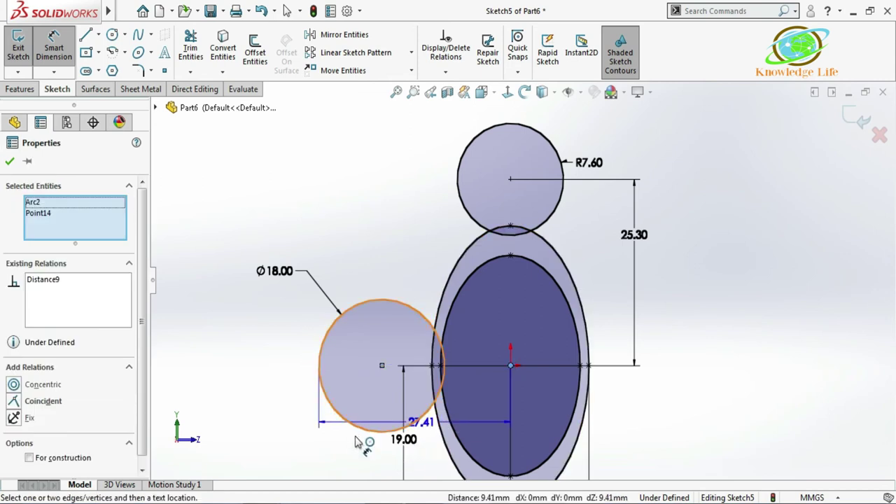
click(308, 455)
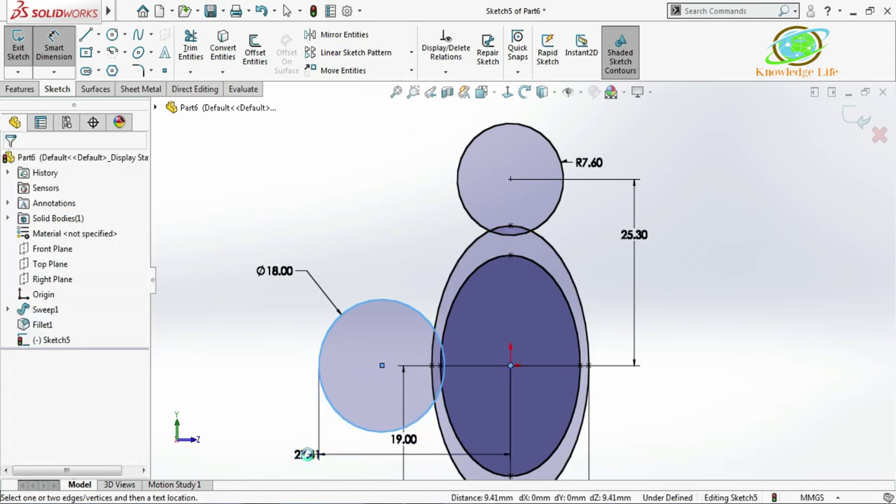
text(25)
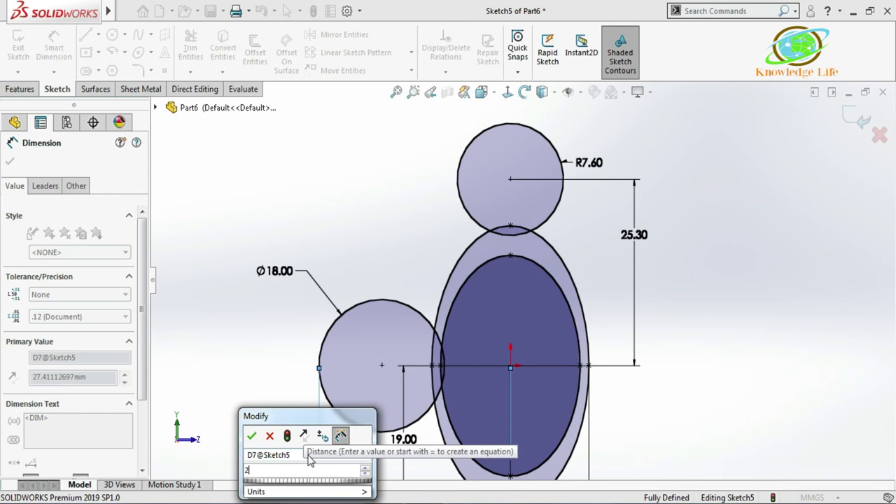
key(Return)
key(z)
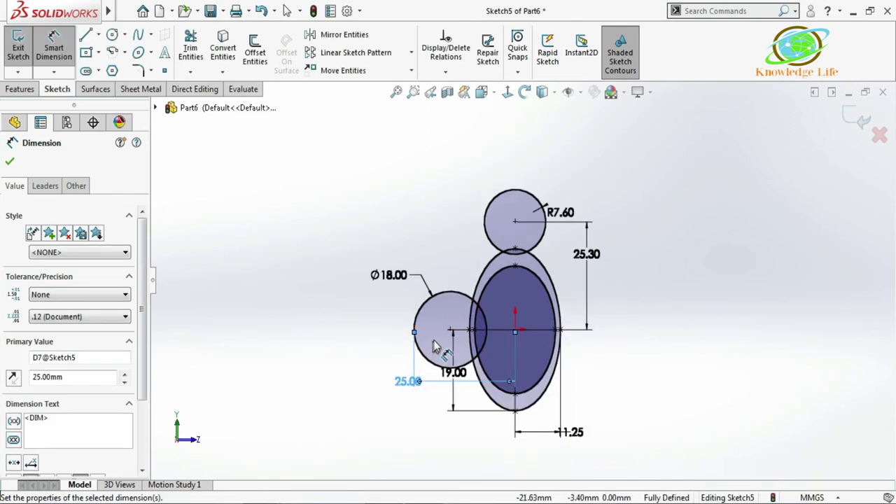
scroll(423, 356, down, 2)
key(Escape)
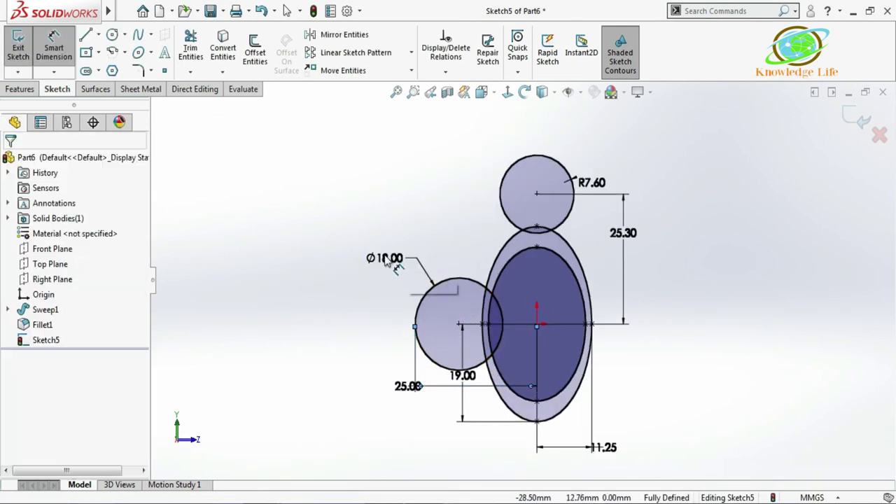
key(Escape)
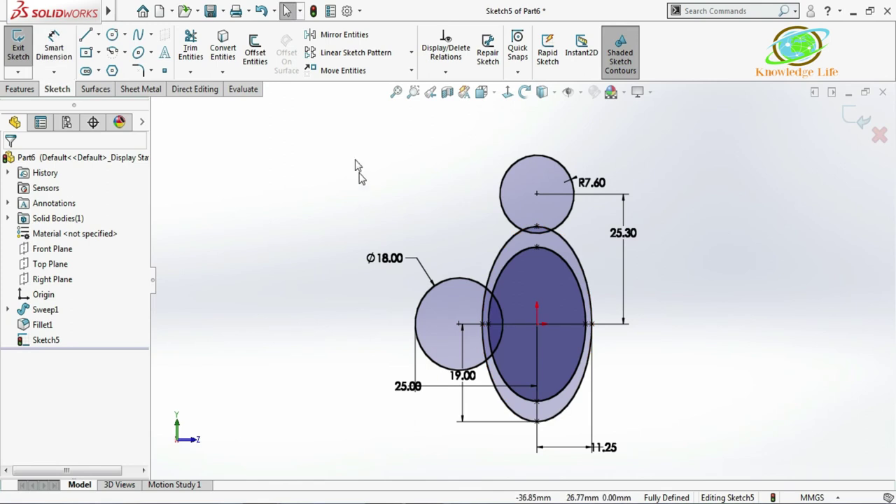
Step: Draw a three-point arc from the top R7.60 circle to the Ø18.00 circle
click(125, 53)
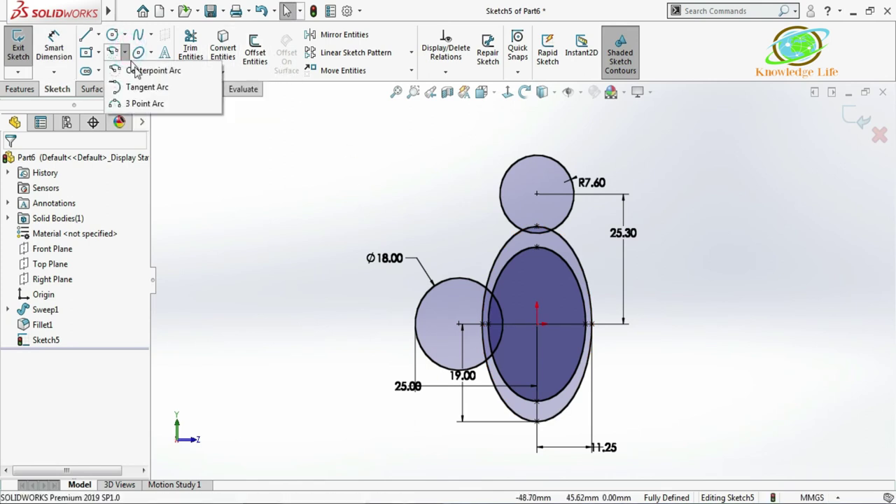
click(142, 100)
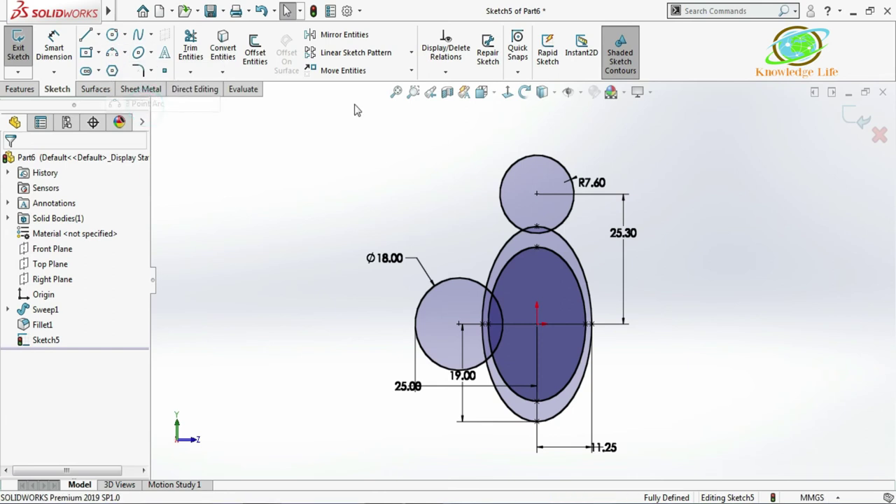
click(502, 211)
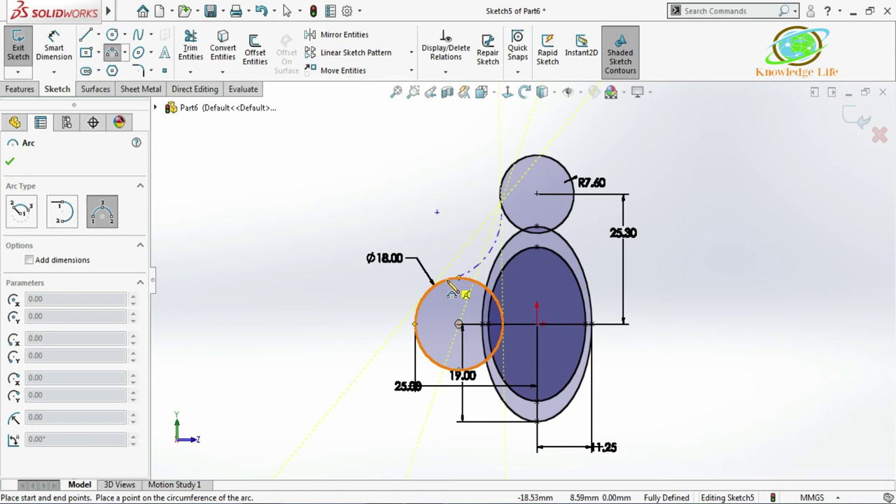
click(447, 282)
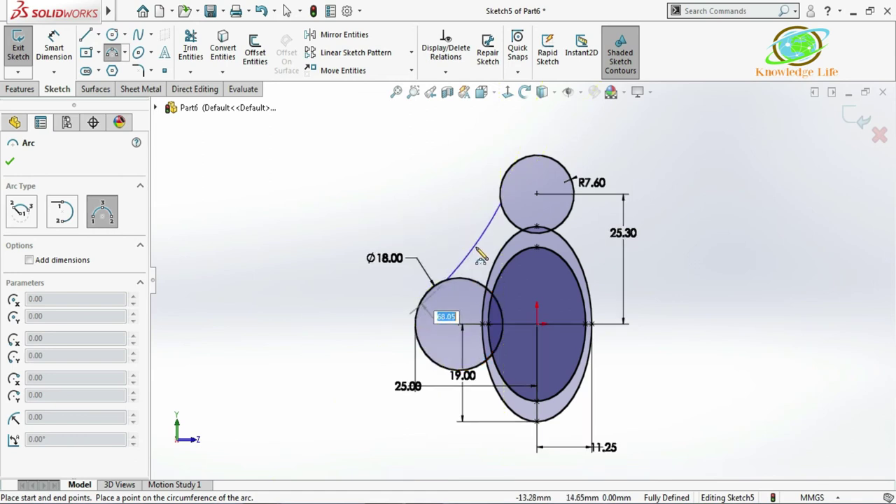
click(482, 224)
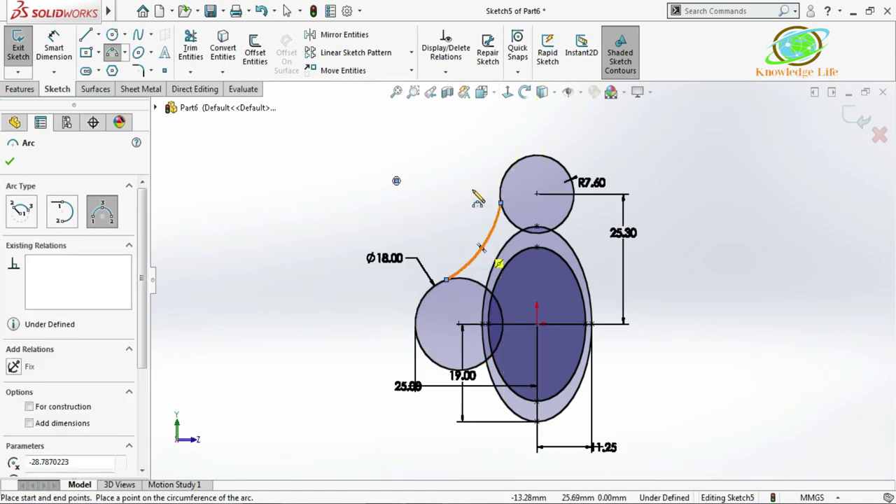
scroll(478, 199, down, 1)
scroll(485, 206, down, 1)
key(Escape)
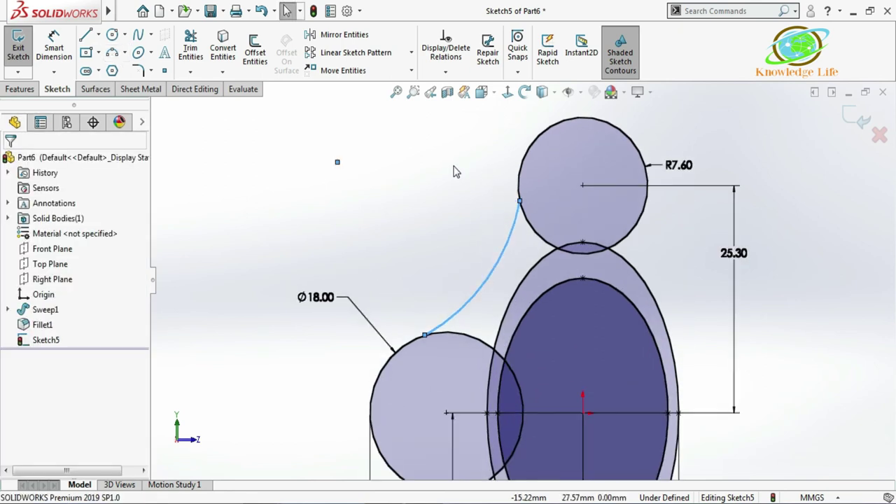
Step: Make the connecting arc tangent to both the R7.60 and Ø18.00 circles
click(519, 196)
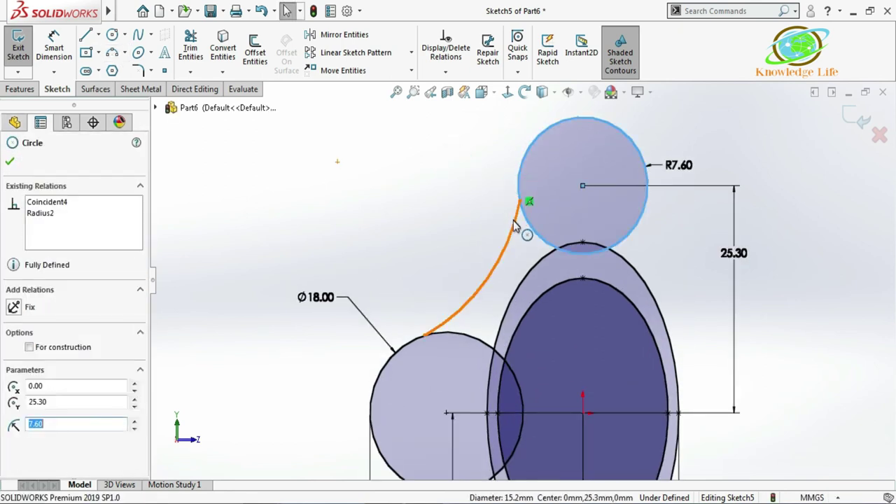
ctrl+click(514, 225)
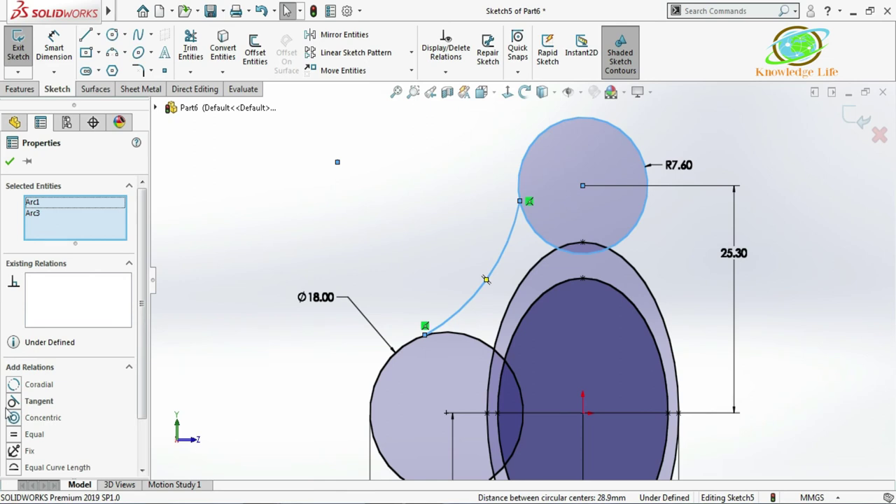
click(13, 406)
click(10, 162)
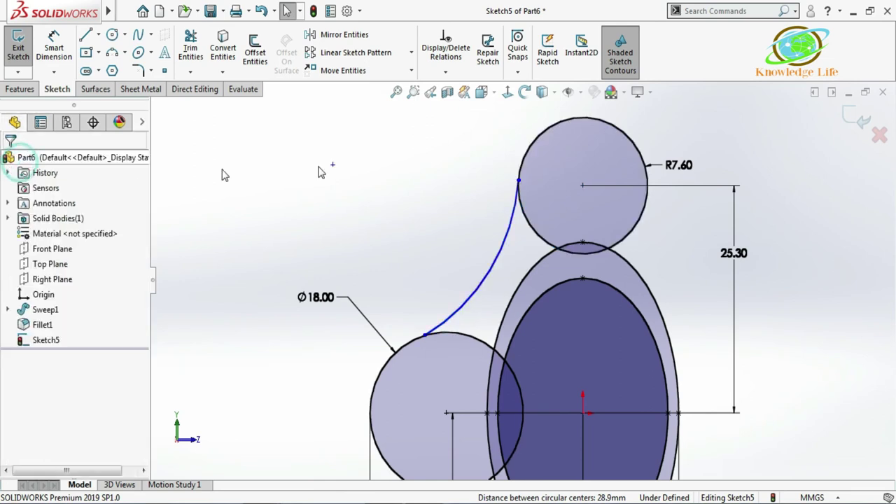
click(409, 341)
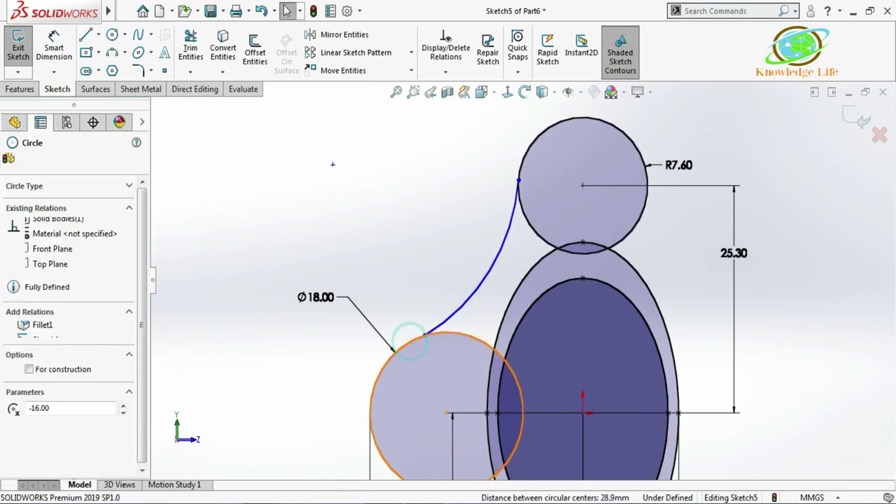
ctrl+click(443, 325)
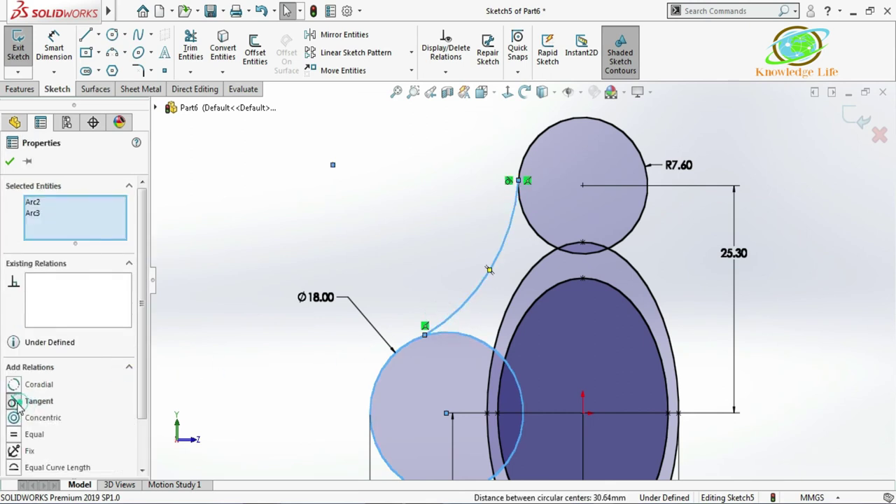
click(28, 400)
click(10, 161)
Step: Dimension the connecting arc's radius to 15 mm
click(53, 48)
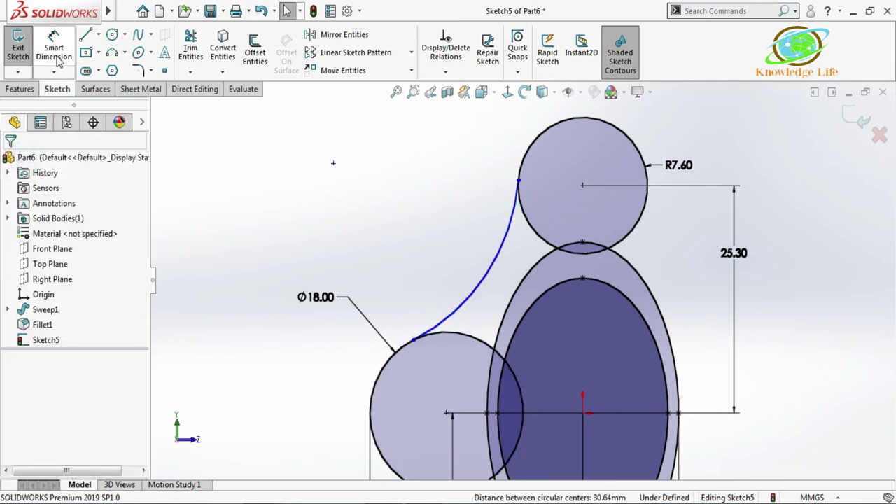
click(495, 264)
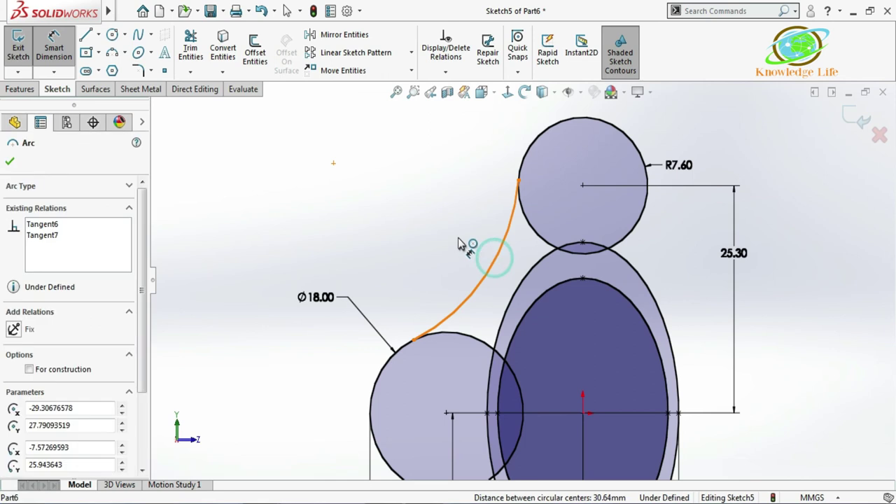
click(450, 232)
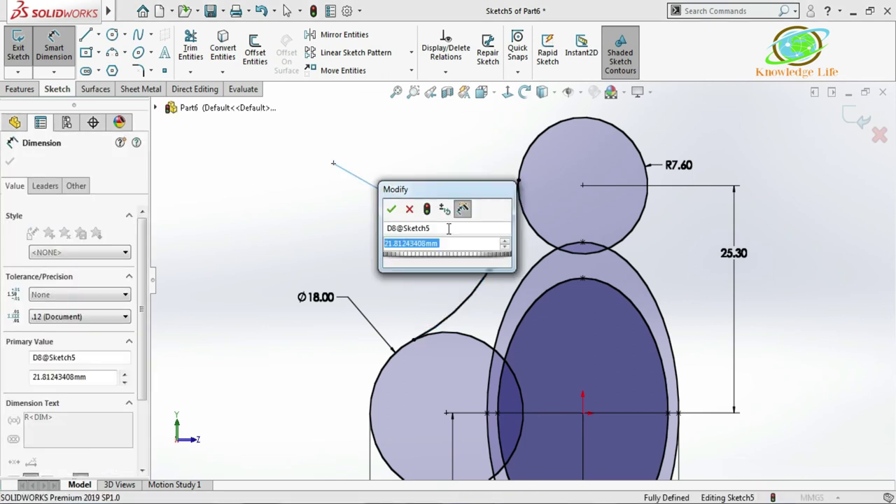
text(15)
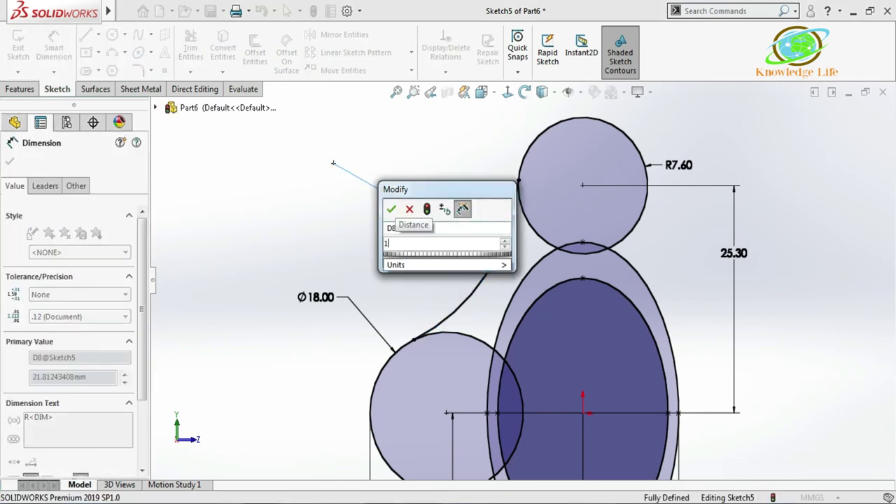
key(Return)
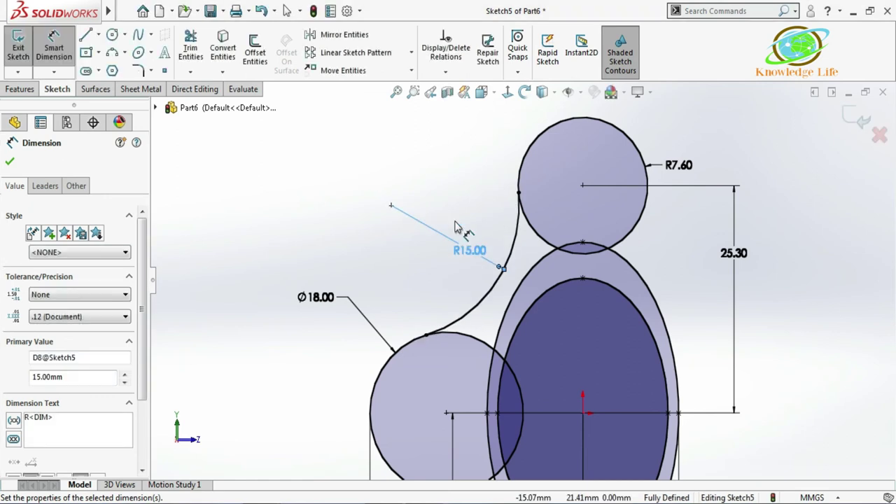
key(z)
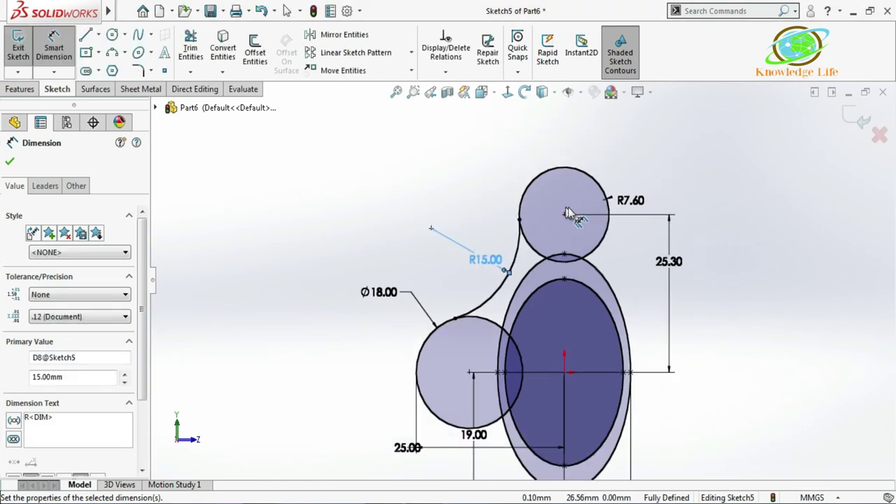
scroll(568, 231, up, 3)
scroll(537, 272, down, 2)
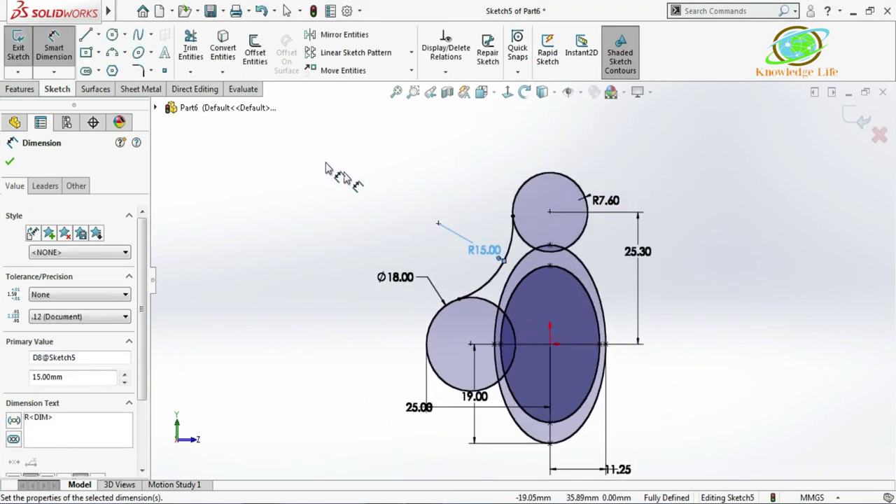
Step: Draw a straight line from the R7.60 circle's right side down to the outer ellipse
click(88, 35)
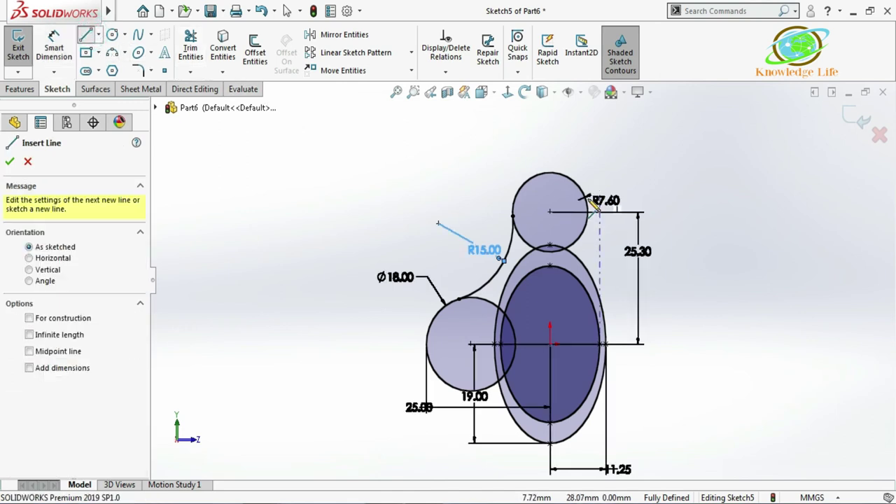
click(603, 217)
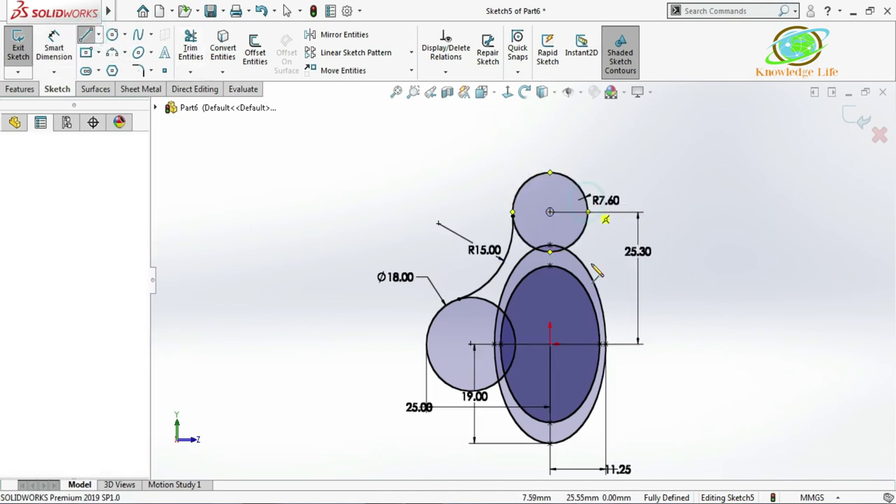
click(605, 319)
key(Escape)
scroll(591, 259, down, 2)
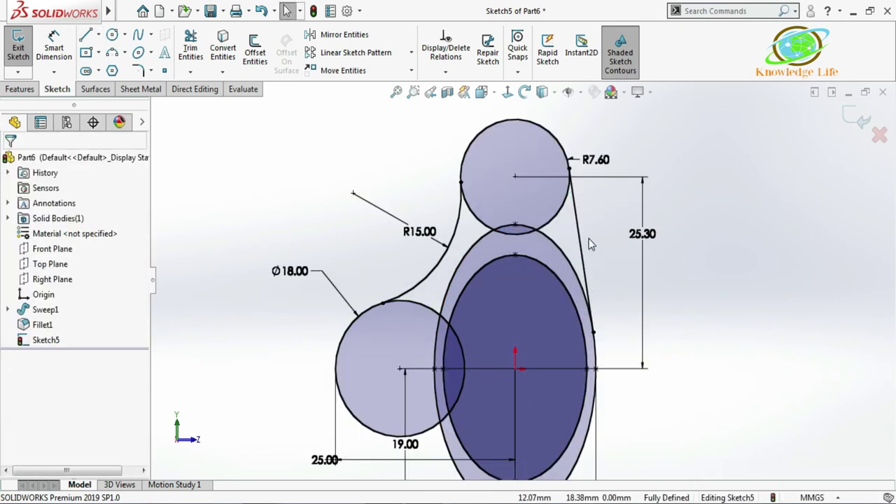
scroll(511, 277, up, 3)
scroll(510, 259, down, 1)
scroll(511, 259, up, 1)
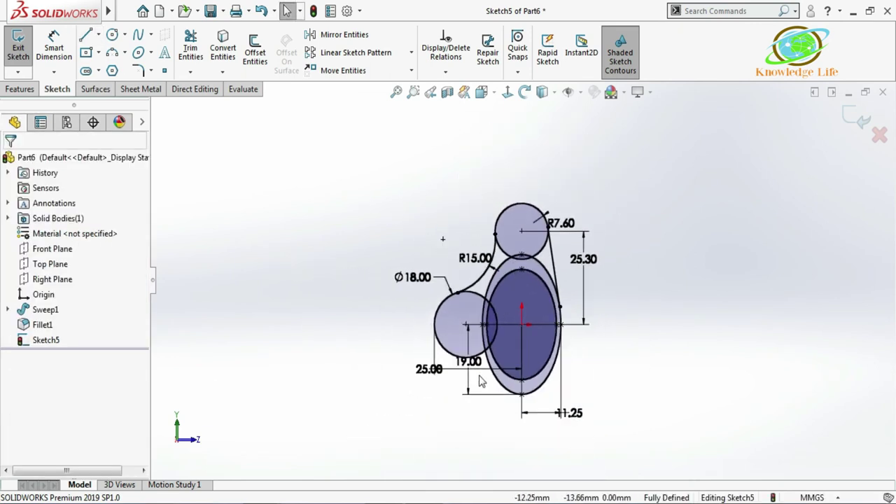
scroll(480, 382, down, 4)
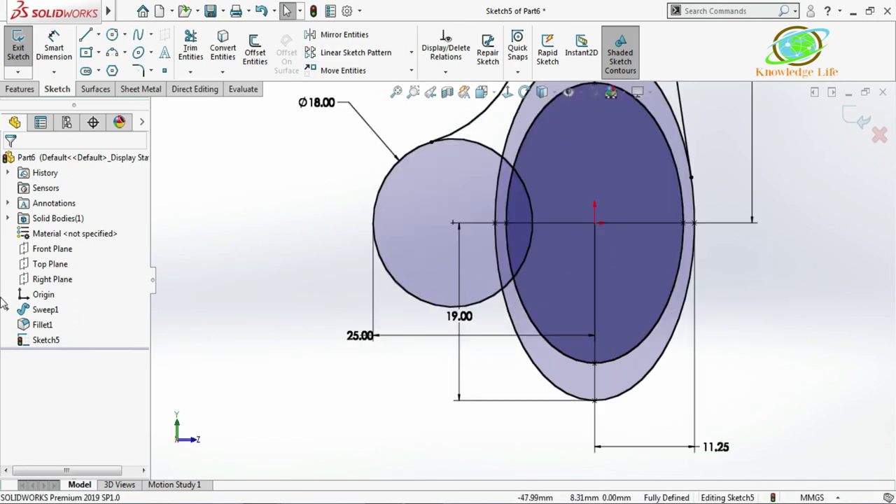
Step: Draw a three-point arc from the bottom of the Ø18.00 circle to the outer ellipse
click(112, 54)
scroll(456, 284, down, 2)
click(448, 275)
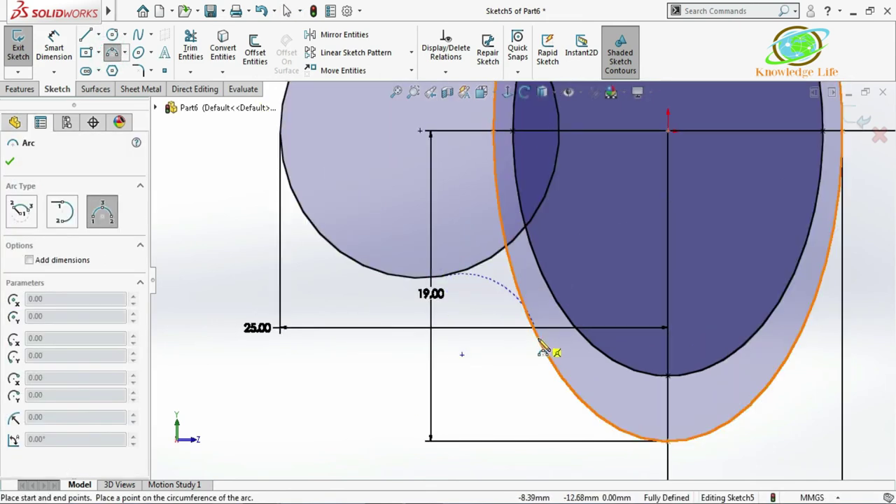
click(539, 339)
click(495, 302)
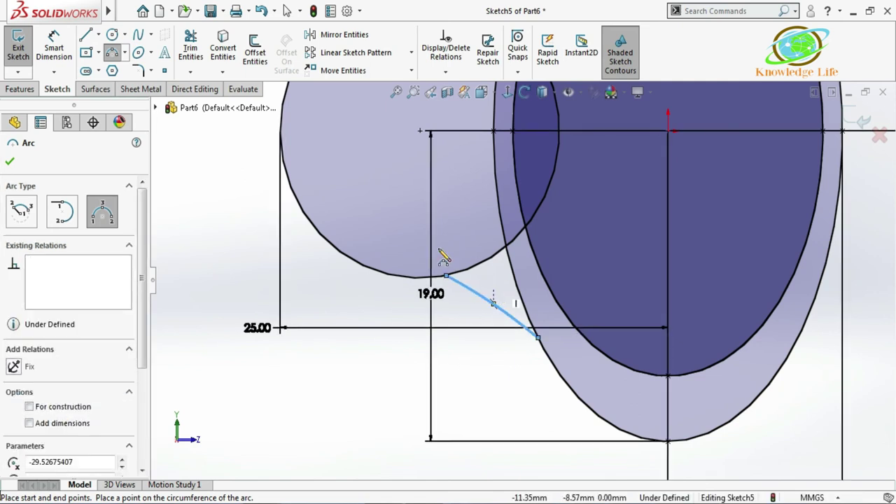
key(Escape)
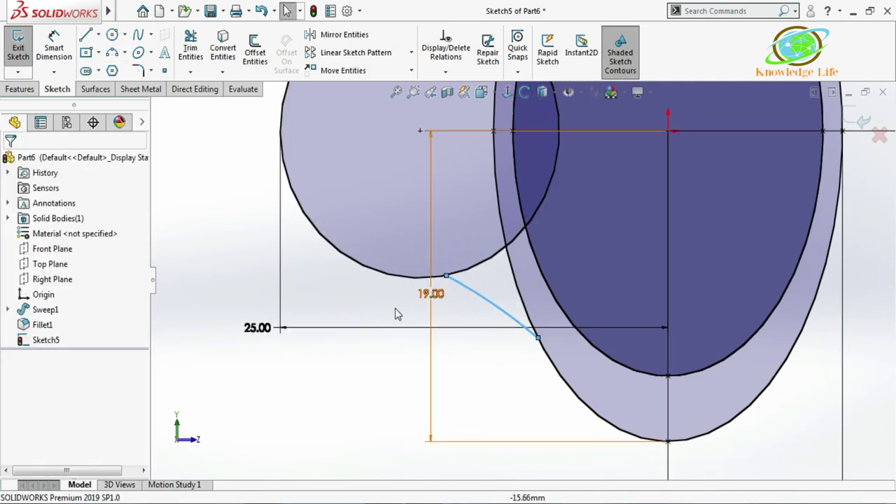
Step: Make the new arc tangent to both the Ø18.00 circle and the outer ellipse
click(375, 293)
click(396, 279)
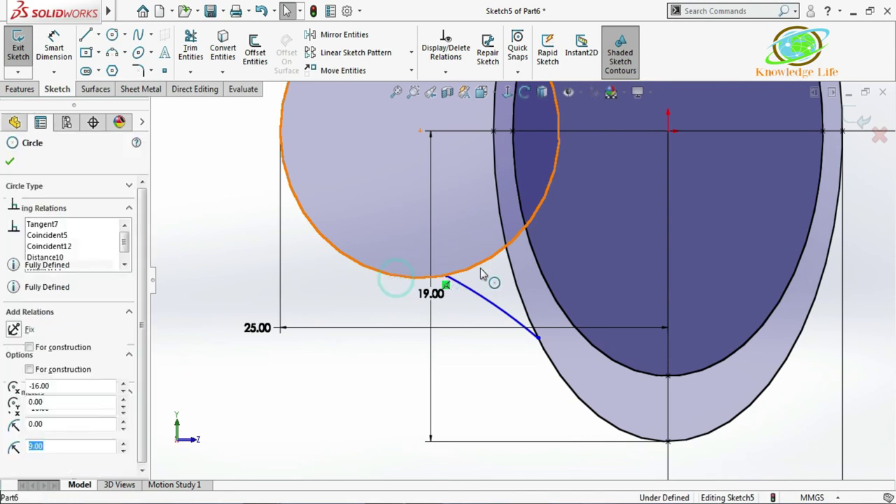
ctrl+click(471, 294)
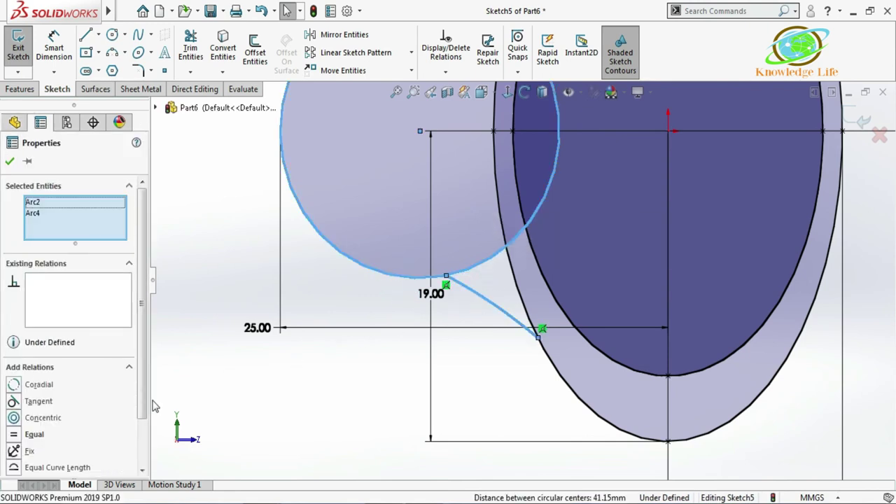
click(15, 403)
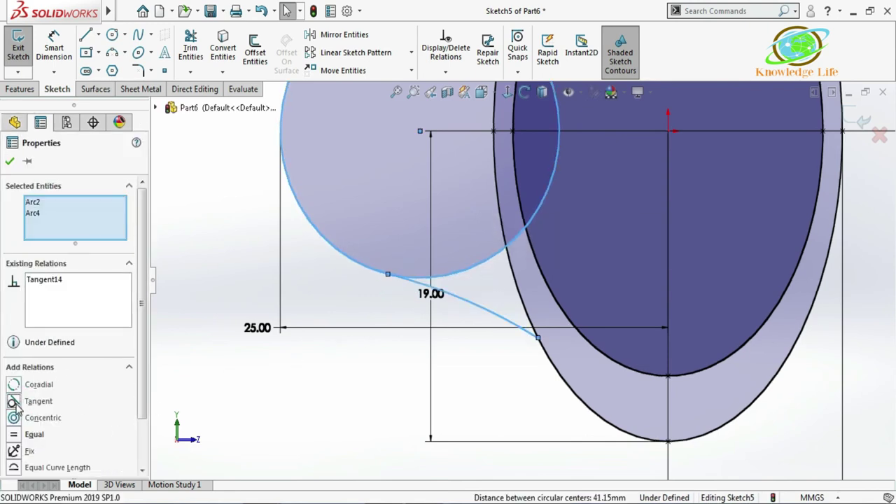
click(12, 162)
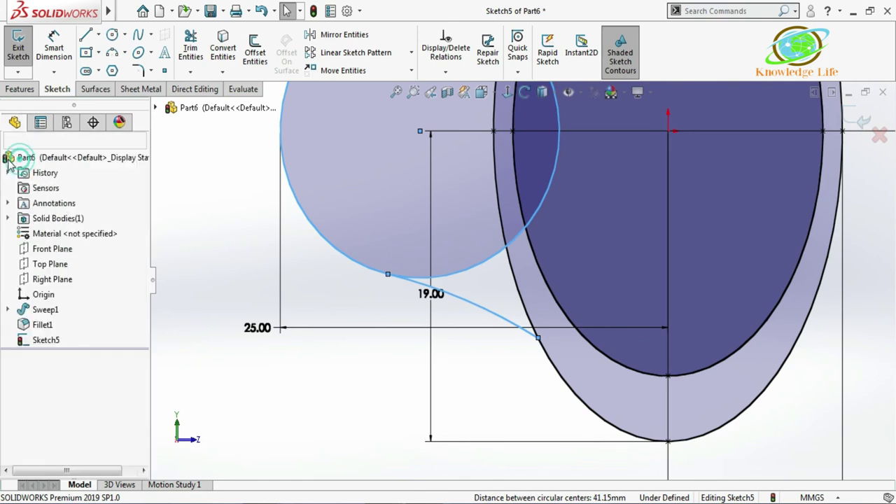
click(503, 326)
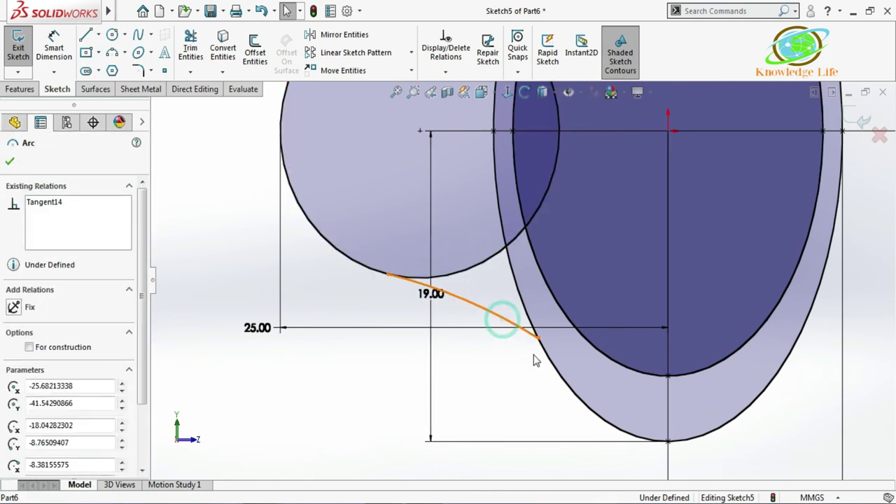
click(535, 365)
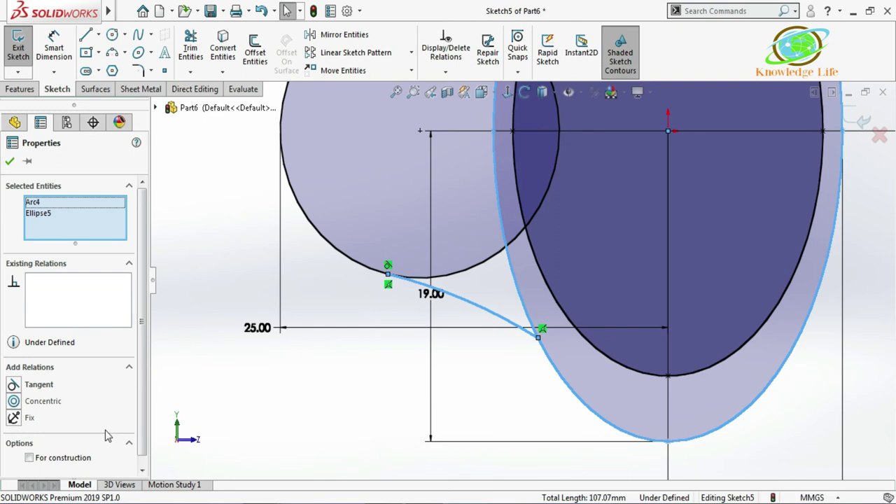
click(13, 387)
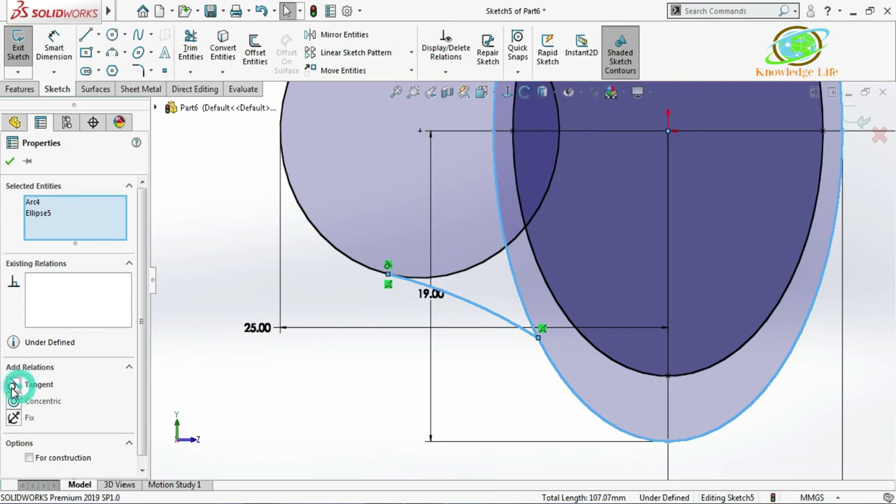
click(12, 163)
Step: Set the lower arc's radius to 20.32 mm
click(54, 42)
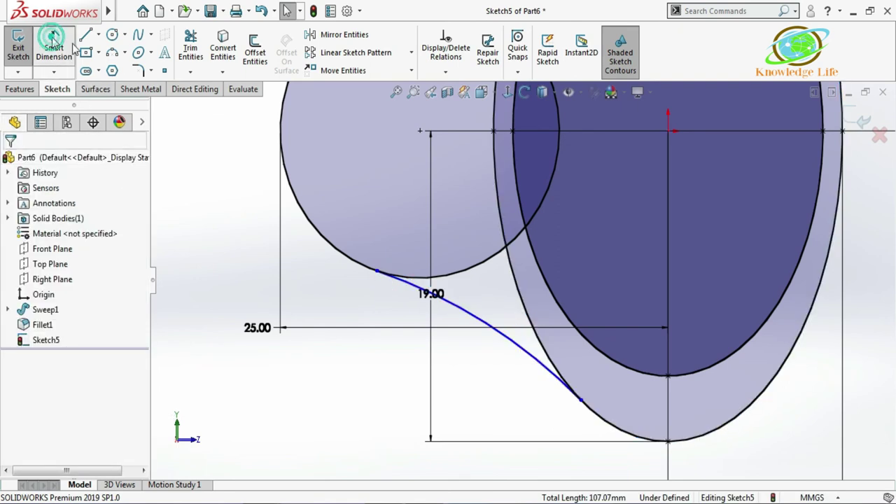
click(469, 315)
click(411, 372)
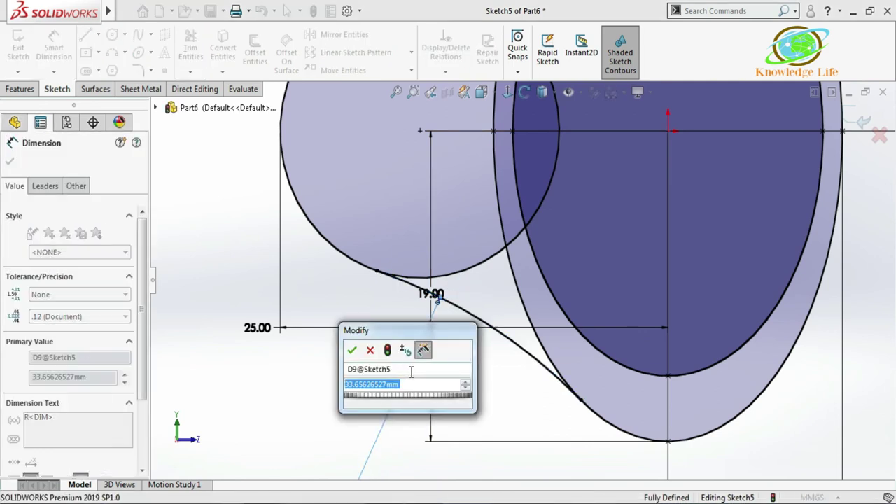
text(20.3)
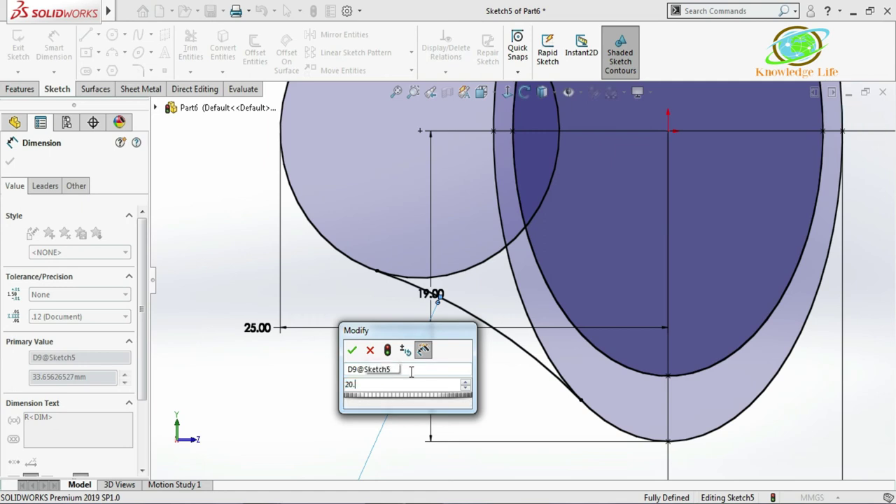
text(2)
key(Return)
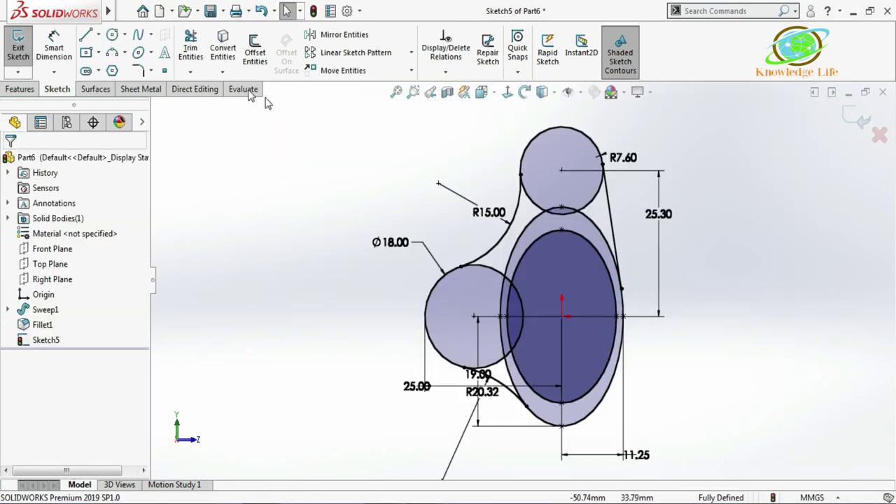
Step: Power-trim the right, upper and small lower arc segments near the top circle
click(200, 72)
click(217, 88)
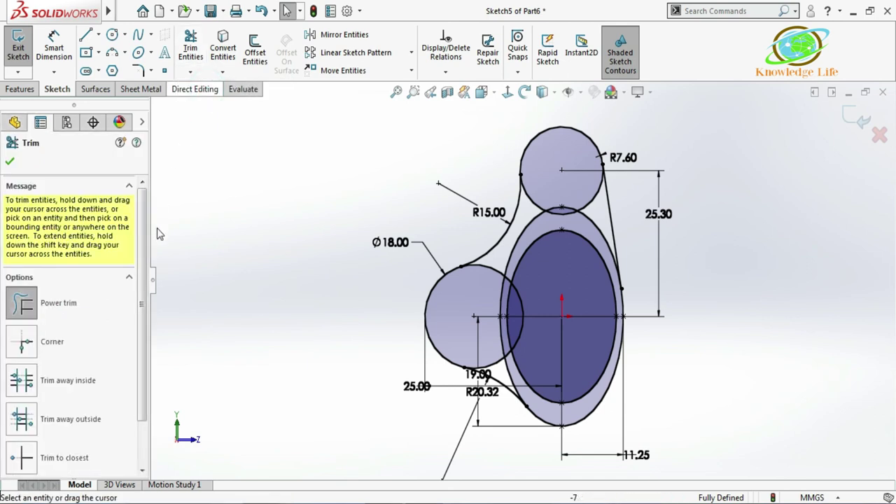
drag(140, 302, 142, 346)
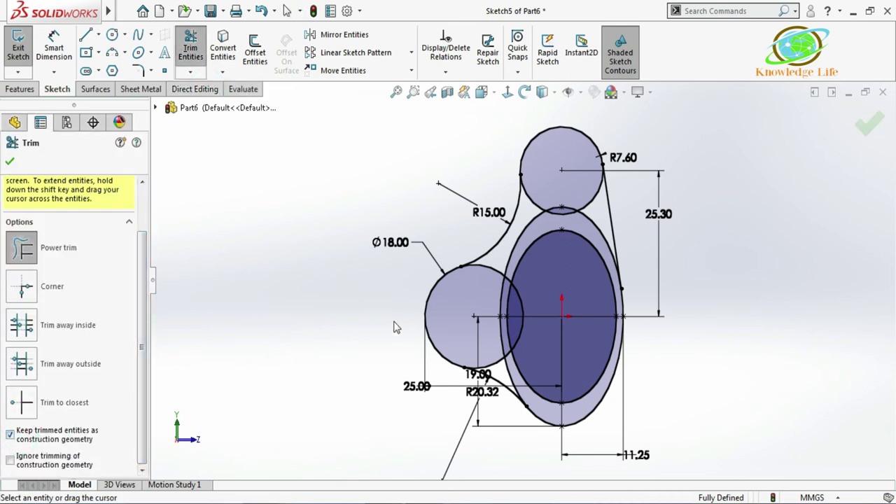
scroll(508, 246, down, 3)
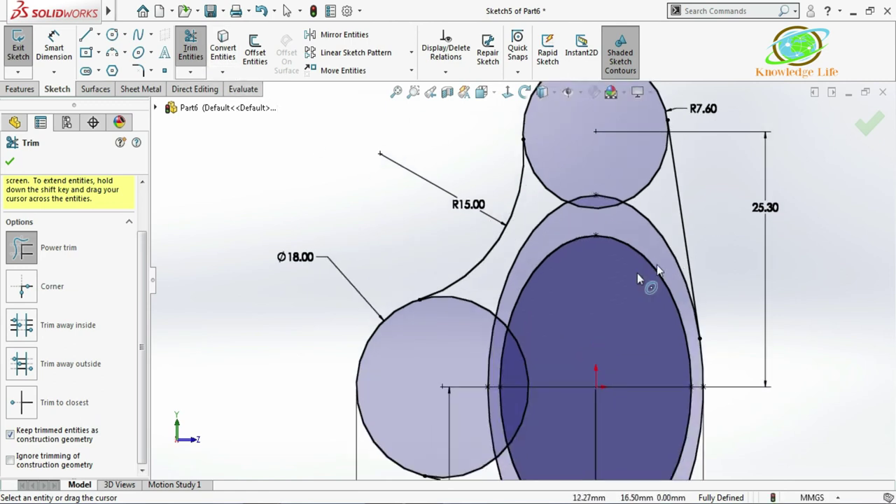
scroll(617, 216, down, 4)
drag(640, 188, 617, 217)
drag(613, 185, 580, 194)
mouse_move(536, 214)
mouse_down()
mouse_move(499, 171)
mouse_move(489, 217)
mouse_up()
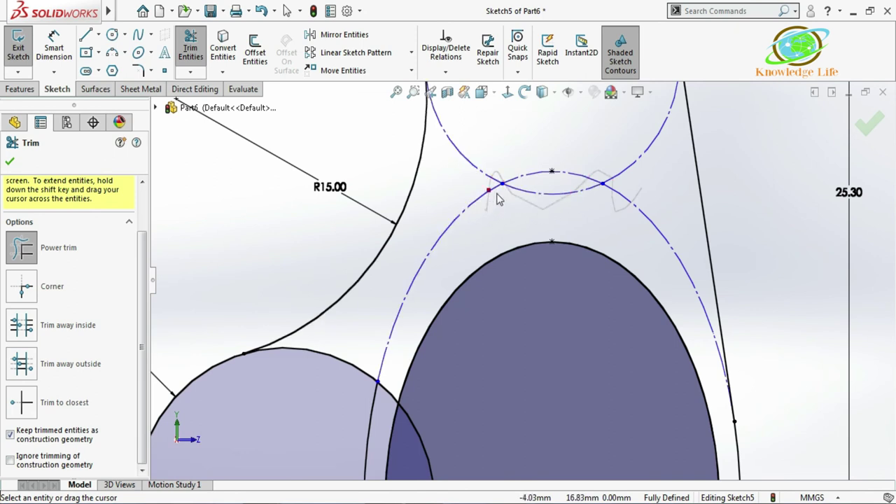
Step: Trim the crossed ellipse and circle arcs on the left and a stray segment near the ellipse
scroll(539, 164, up, 5)
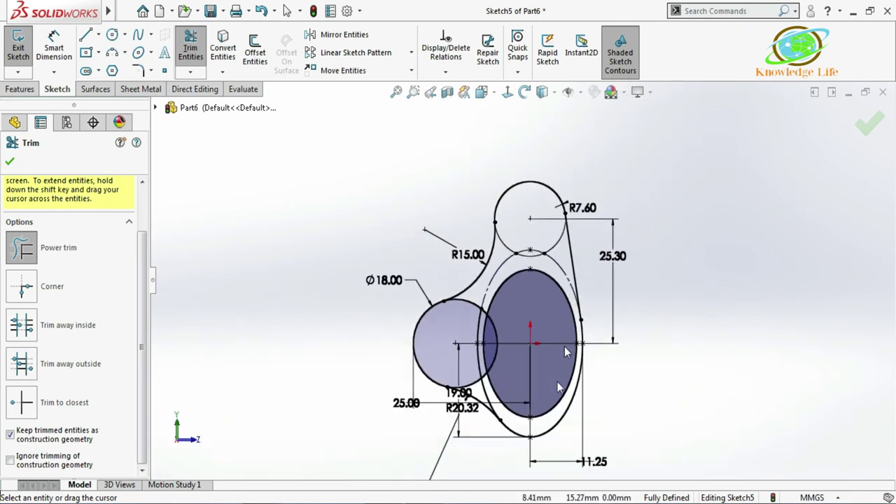
scroll(539, 448, down, 4)
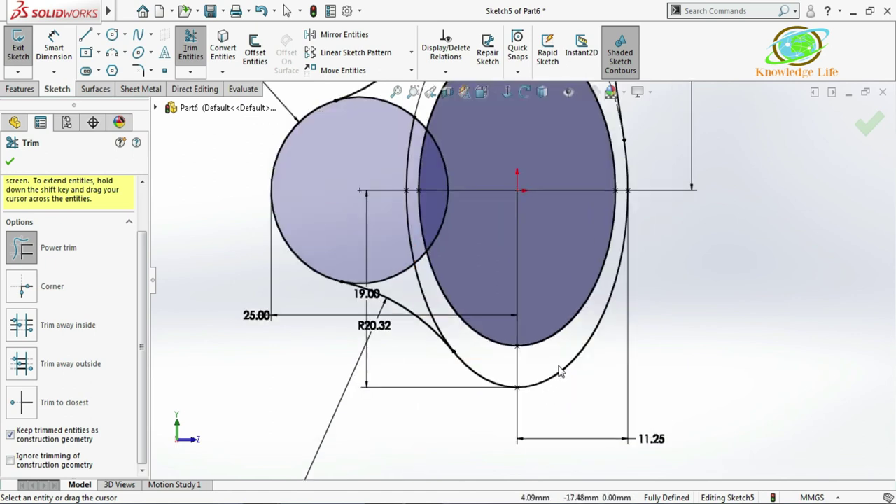
drag(413, 289, 371, 234)
drag(409, 180, 380, 200)
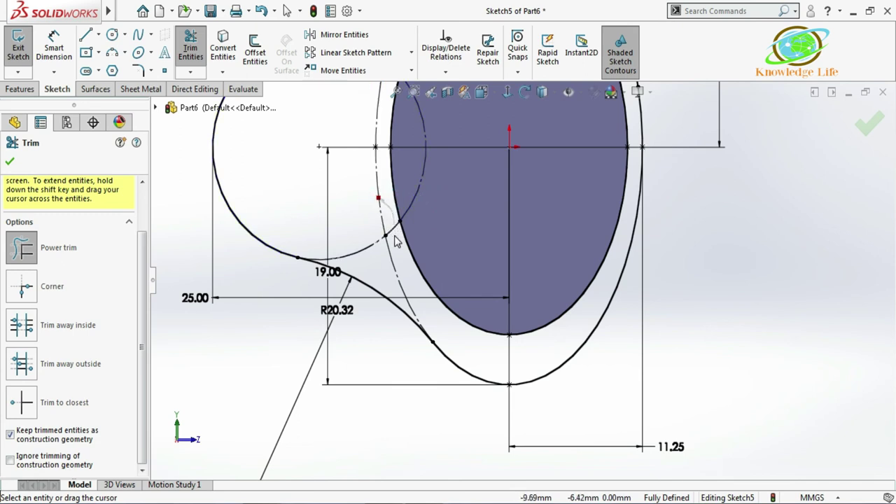
scroll(521, 280, up, 4)
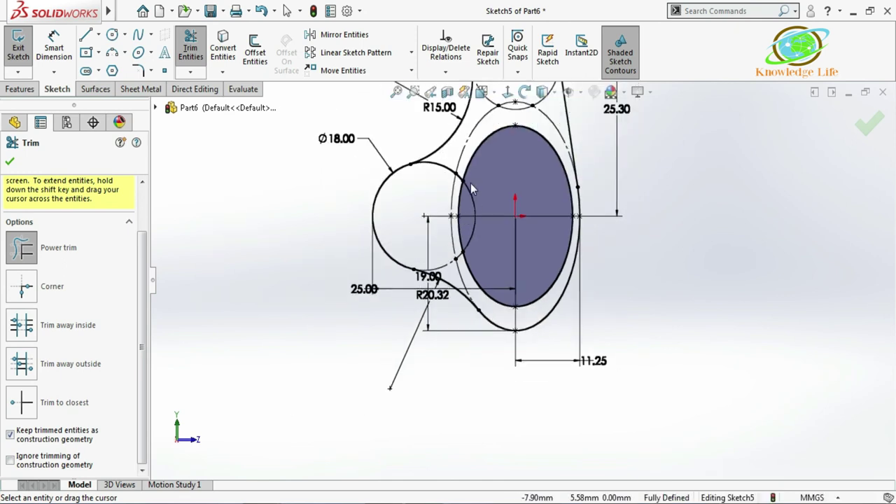
scroll(445, 165, down, 5)
mouse_move(455, 168)
mouse_down()
mouse_move(441, 237)
mouse_move(486, 245)
mouse_up()
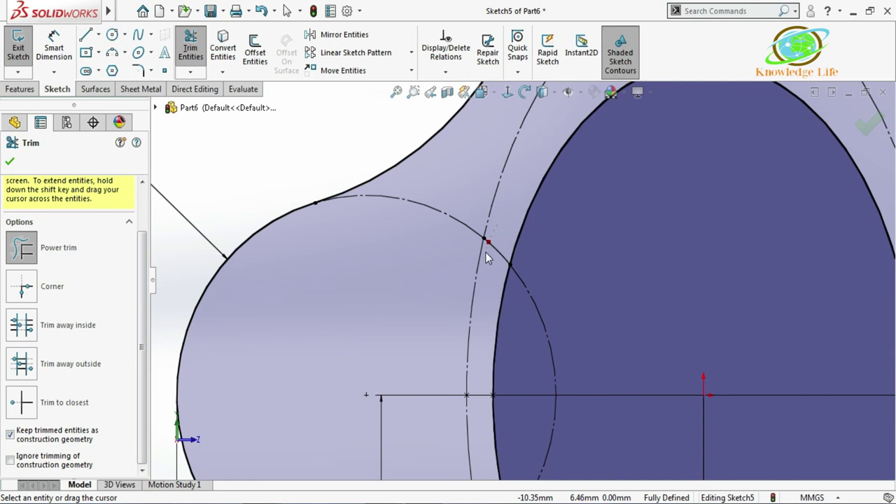
key(f)
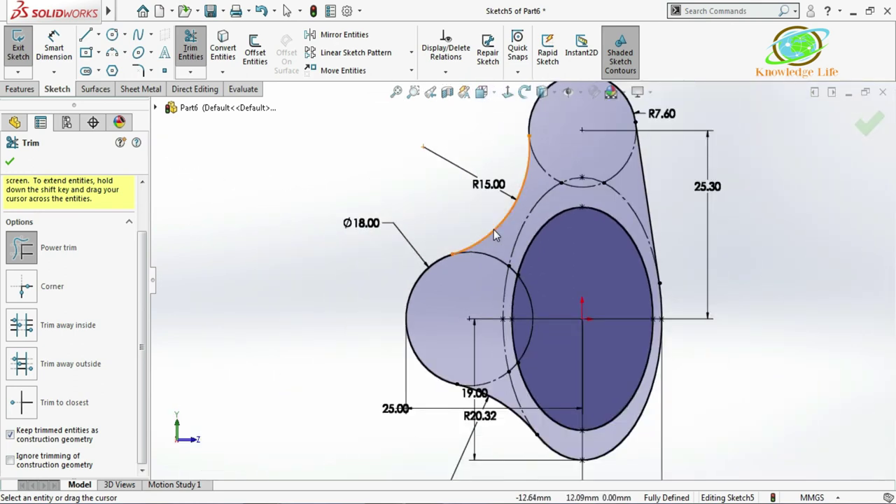
Step: Trim the remaining ellipse arcs inside and below the circle, then close Trim
click(184, 70)
click(190, 47)
scroll(566, 211, down, 3)
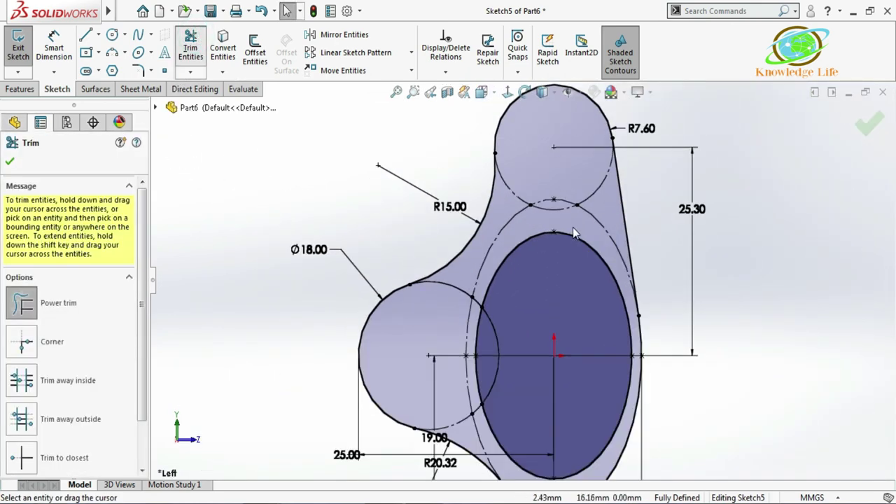
scroll(568, 259, up, 2)
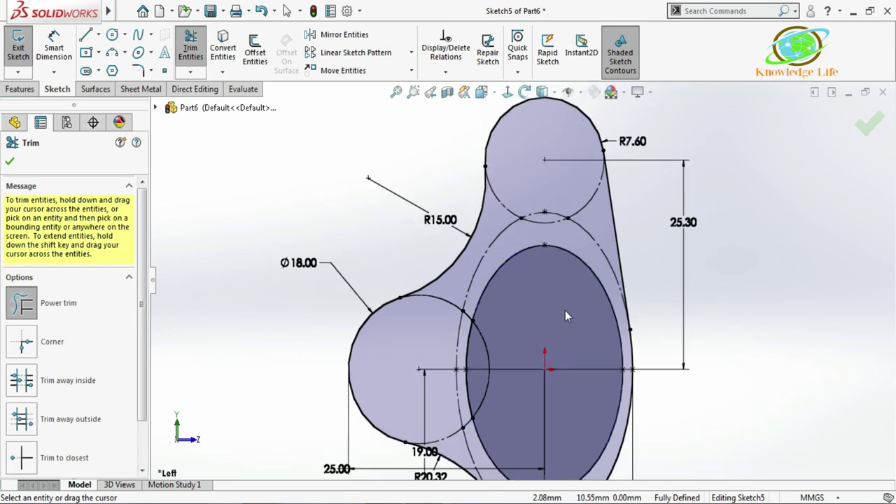
scroll(573, 392, down, 2)
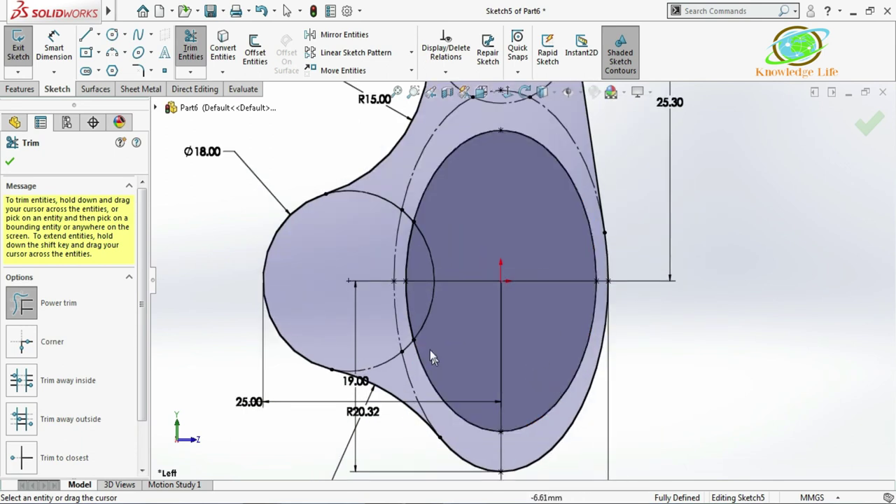
click(417, 309)
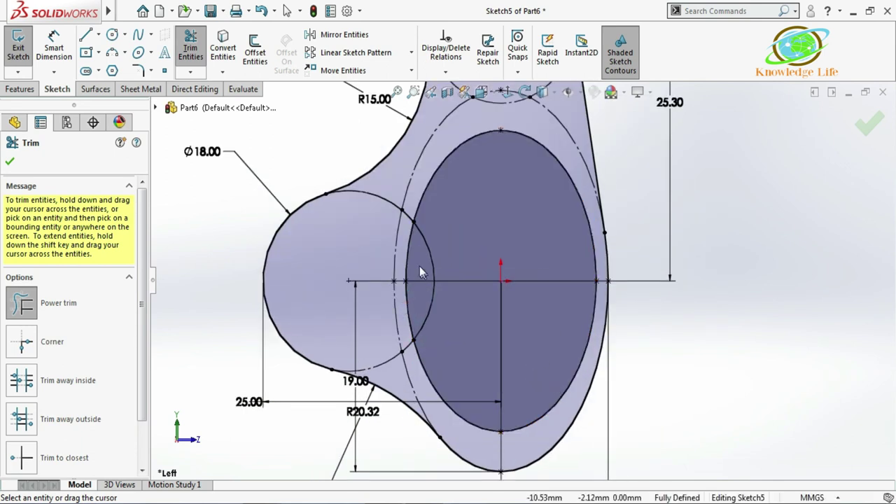
drag(555, 416, 519, 435)
click(873, 122)
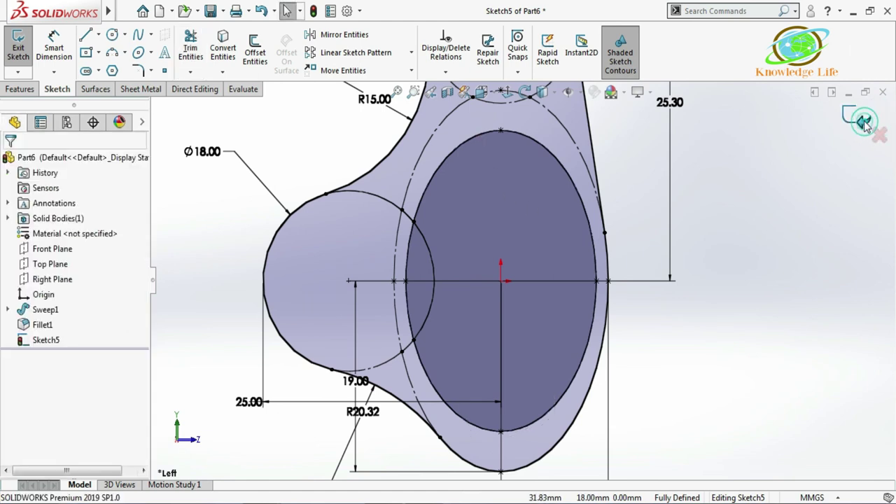
Step: Exit Sketch5 and start an Extruded Boss/Base with Sketch5 as the profile
click(866, 122)
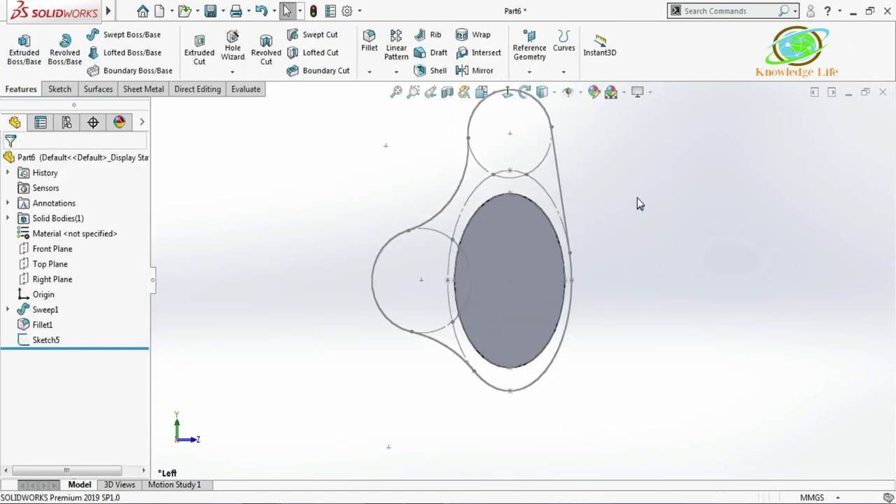
click(25, 51)
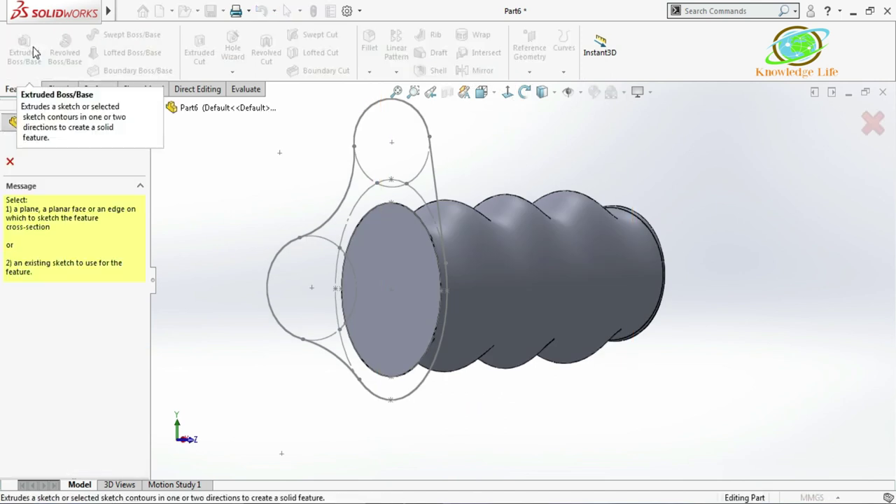
click(153, 108)
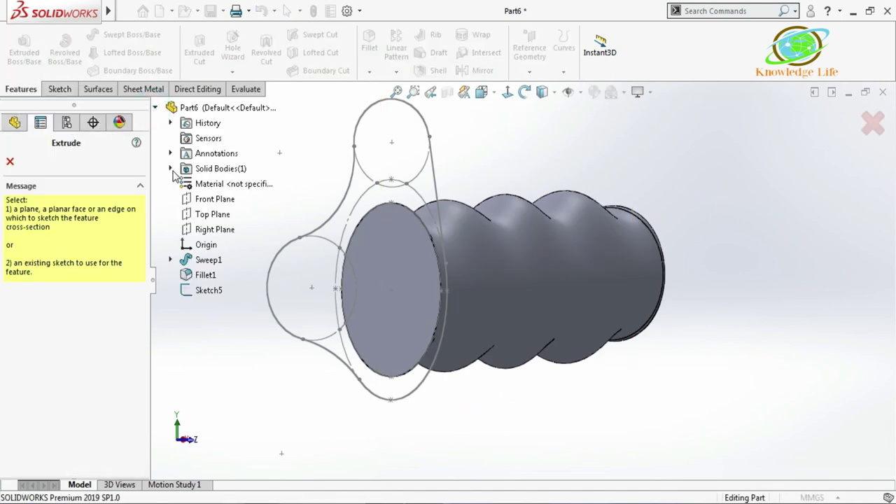
click(198, 289)
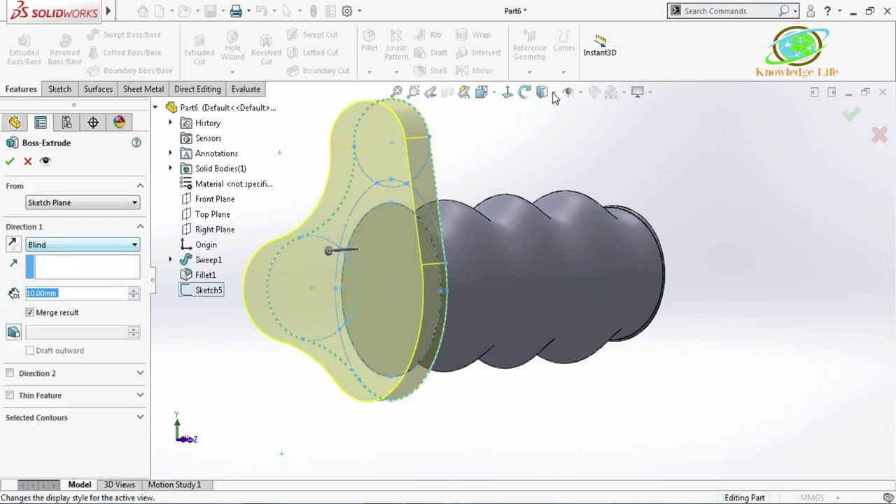
click(524, 92)
drag(585, 129, 550, 161)
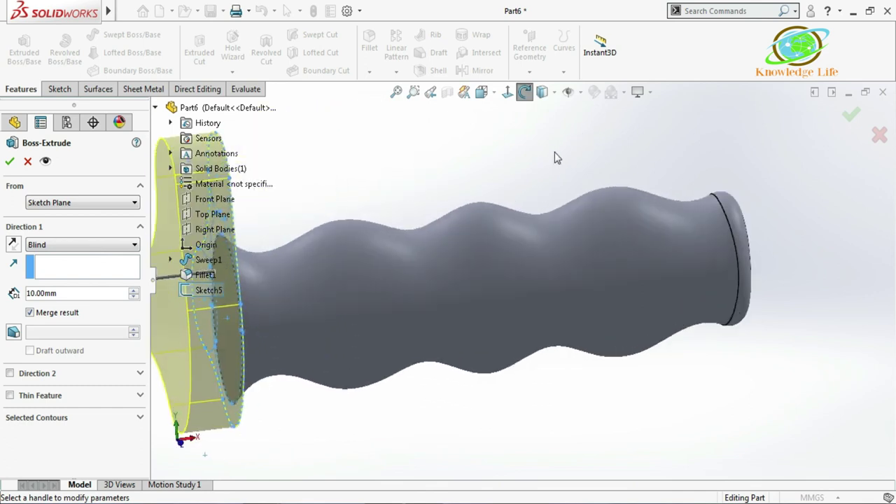
key(f)
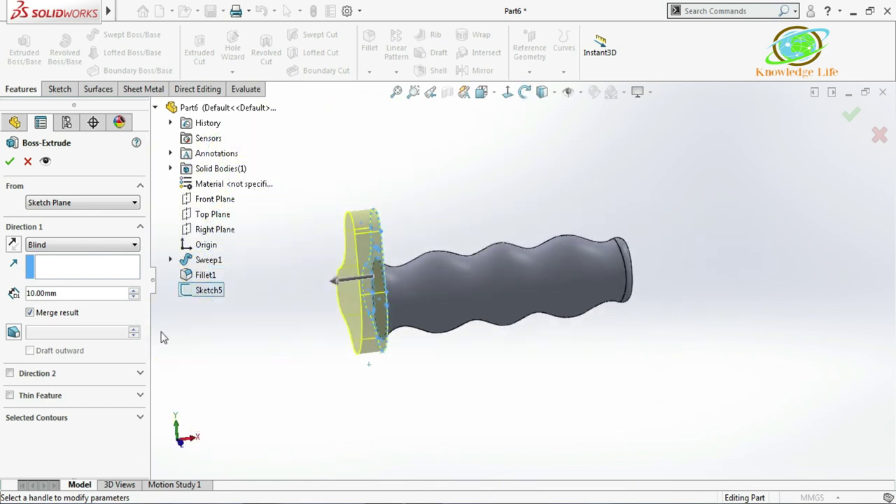
Step: Reverse the extrusion toward the handle with a 2.00 mm blind depth, then view from the front
click(11, 246)
click(66, 293)
text(2)
click(248, 333)
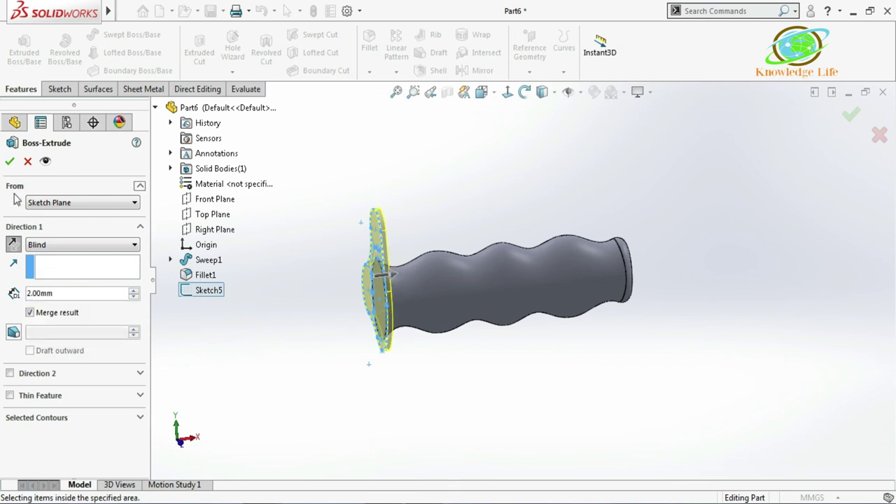
click(12, 161)
middle_drag(463, 164, 530, 235)
key(Escape)
key(ctrl+1)
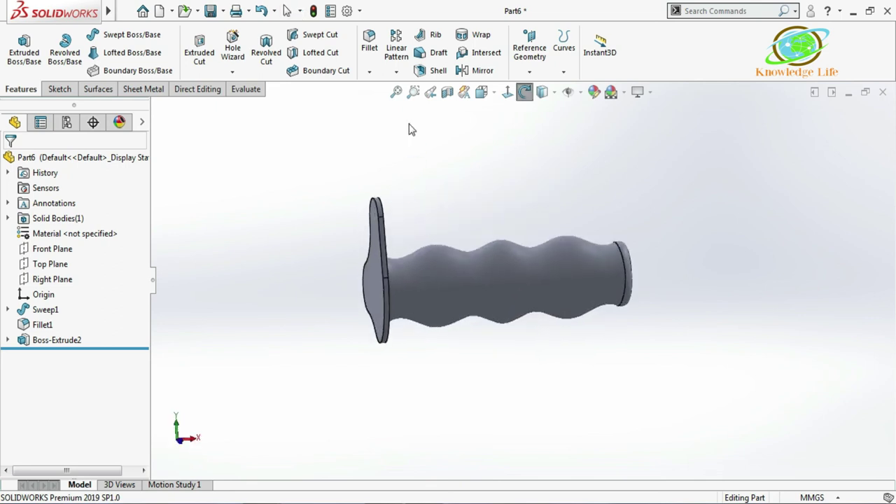
Step: Add a full-round fillet using the flange's two side faces and its curved rim as center face
click(369, 72)
click(371, 89)
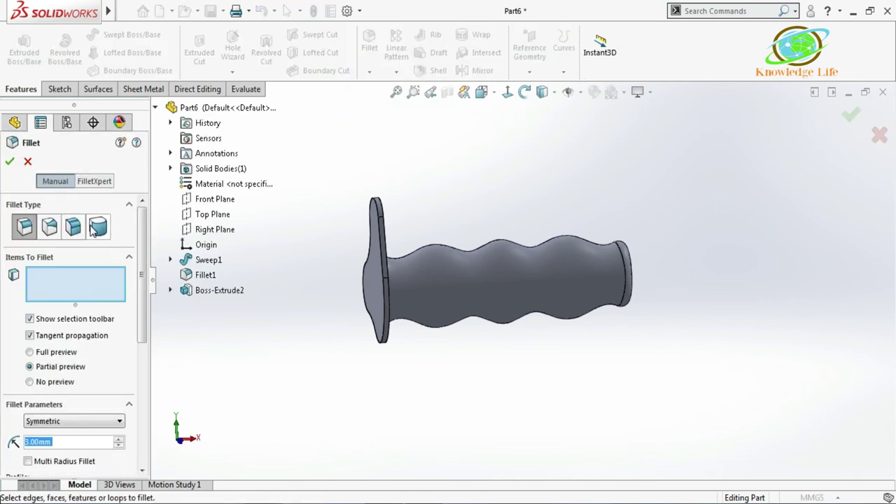
click(98, 226)
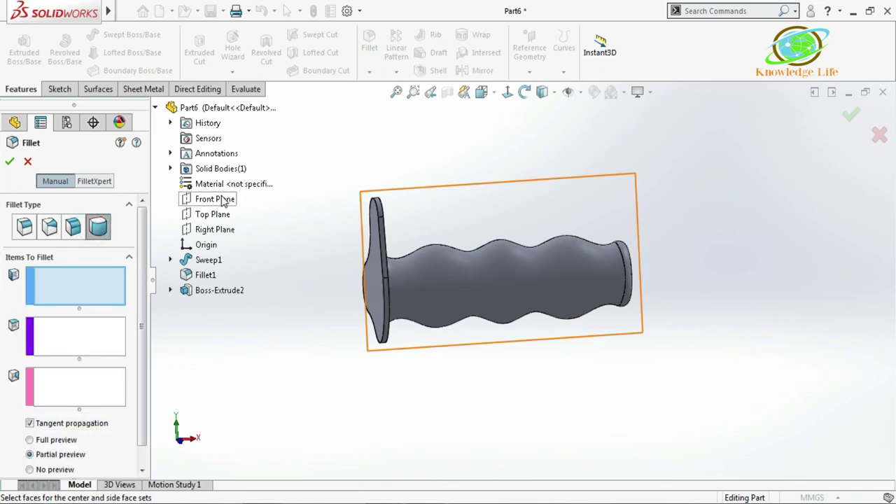
scroll(381, 255, down, 2)
click(383, 260)
middle_drag(456, 168, 403, 211)
click(79, 339)
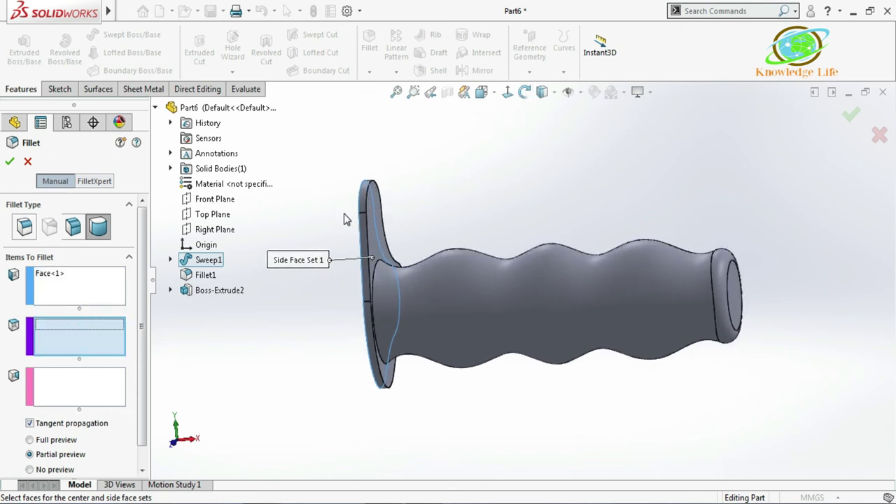
scroll(343, 219, down, 3)
click(463, 253)
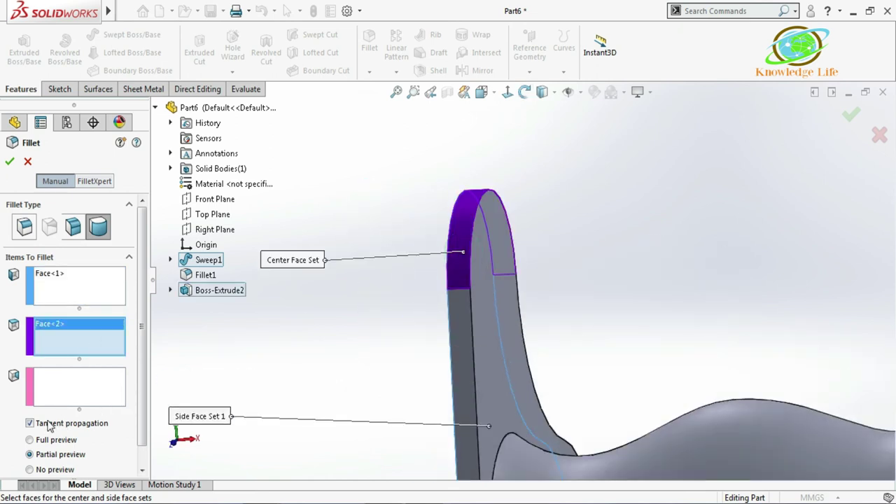
click(69, 387)
click(480, 312)
click(9, 161)
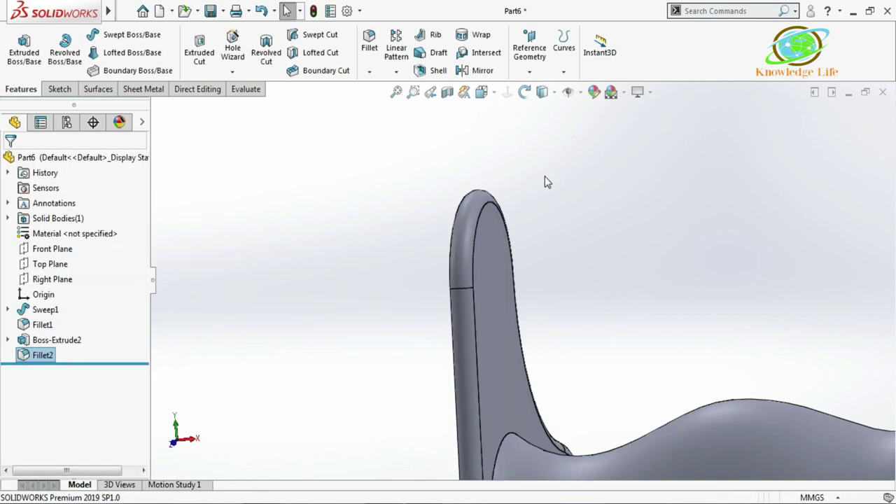
Step: Switch the display to Shaded without edges and apply the Plain White scene
key(f)
click(543, 92)
click(544, 131)
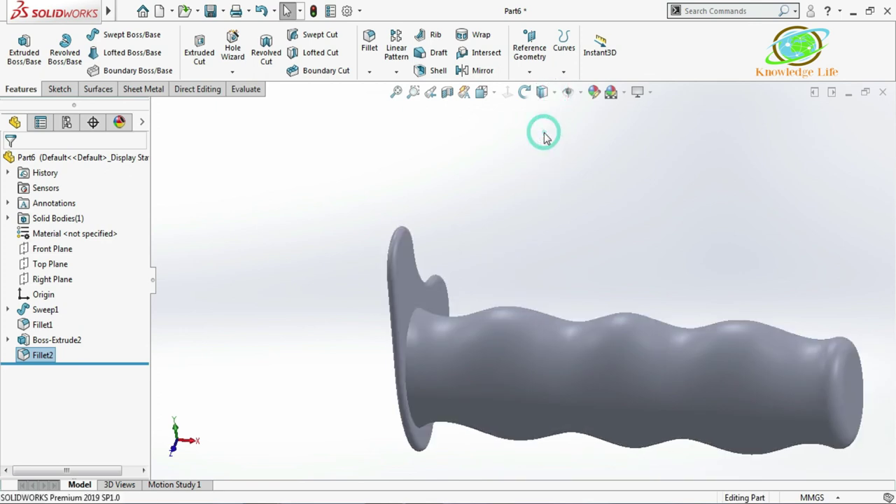
click(623, 93)
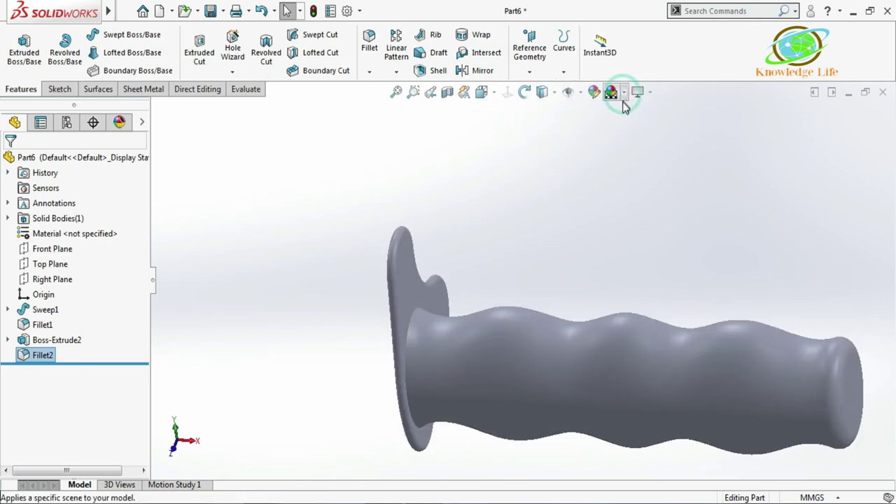
click(631, 43)
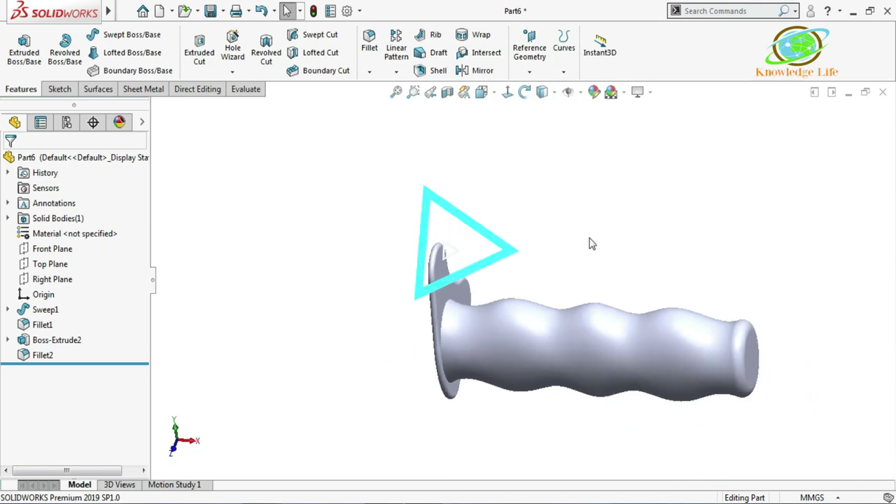